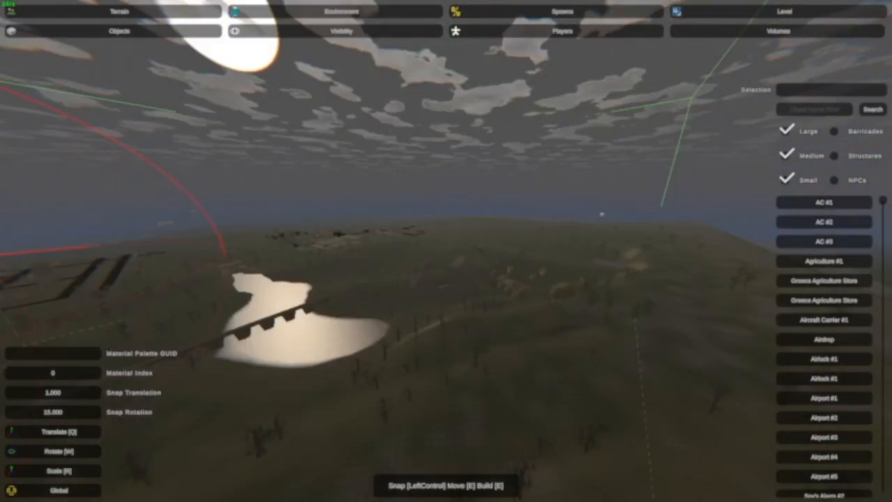
Examine the map from the air and follow the tunnel passage into the furnished room.
right_drag(447, 251, 335, 241)
key(w)
key(w)
key(s)
key(s)
key(w)
key(w)
key(w)
key(s)
key(s)
key(w)
key(w)
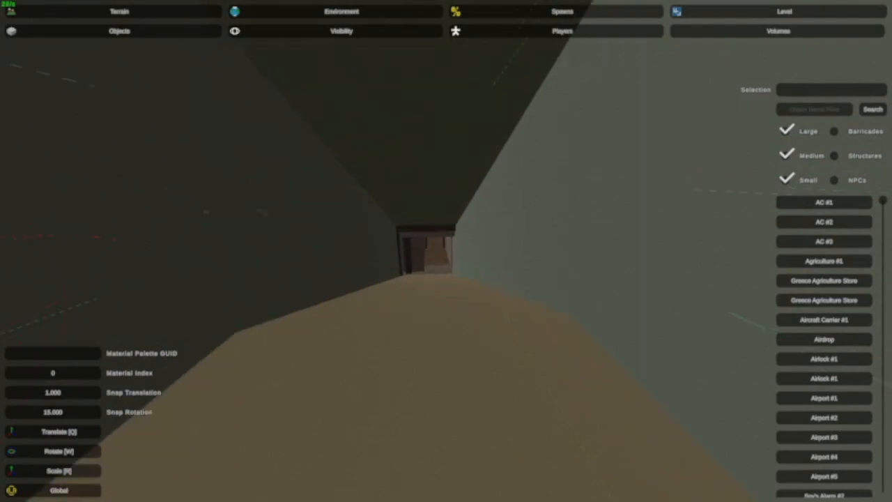
key(w)
right_drag(446, 250, 431, 195)
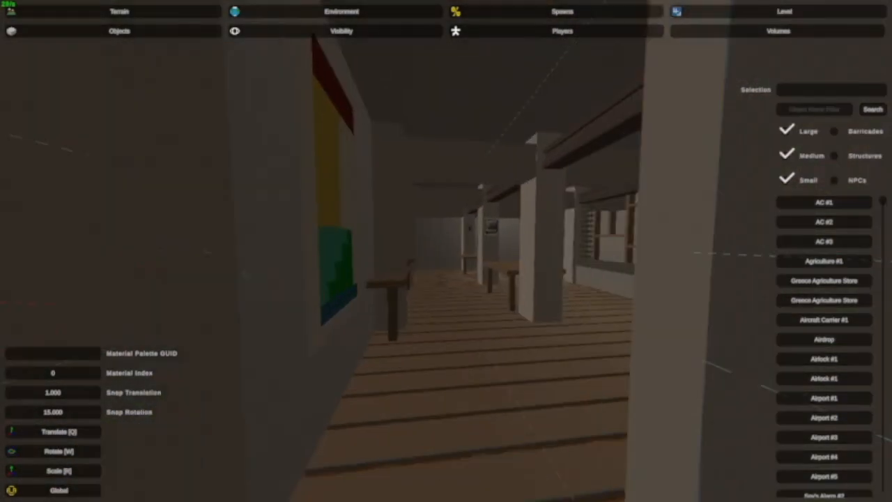
Inspect the plank-floored room, the industrial complex with its shipping containers, and the tunnel passages.
key(w)
right_drag(446, 251, 390, 249)
key(w)
key(w)
key(s)
key(s)
key(w)
key(w)
key(w)
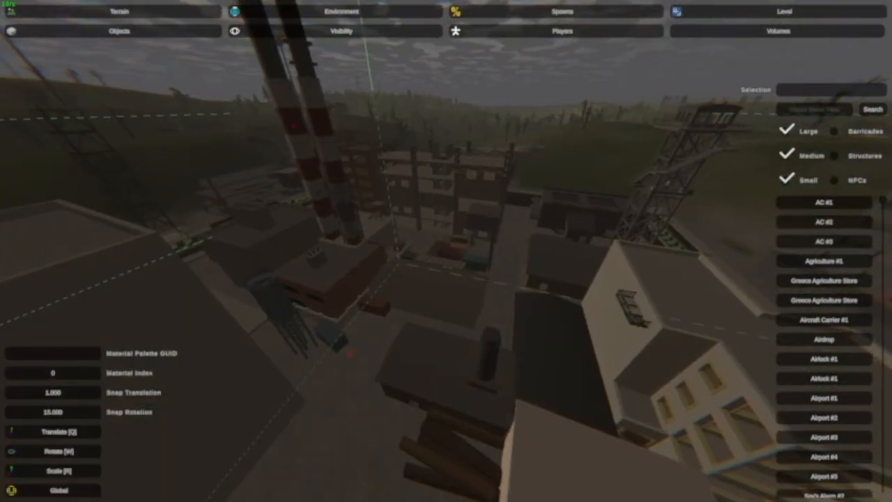
right_drag(446, 251, 451, 216)
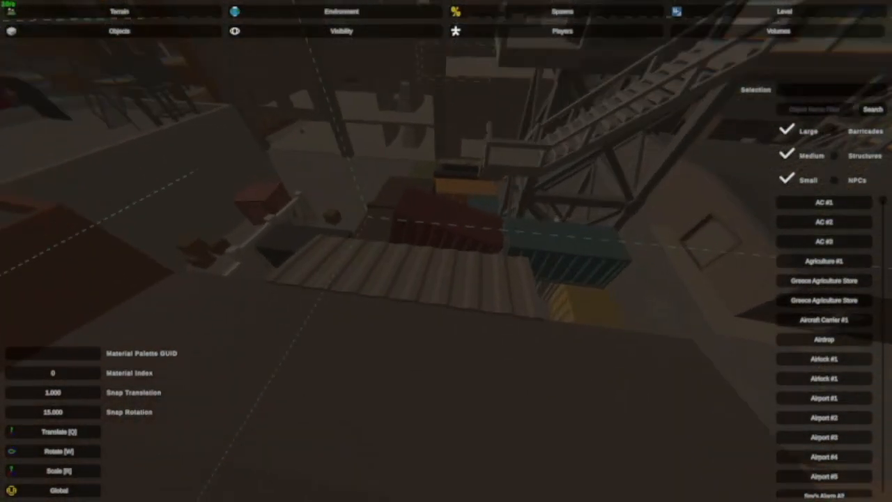
right_drag(446, 250, 396, 216)
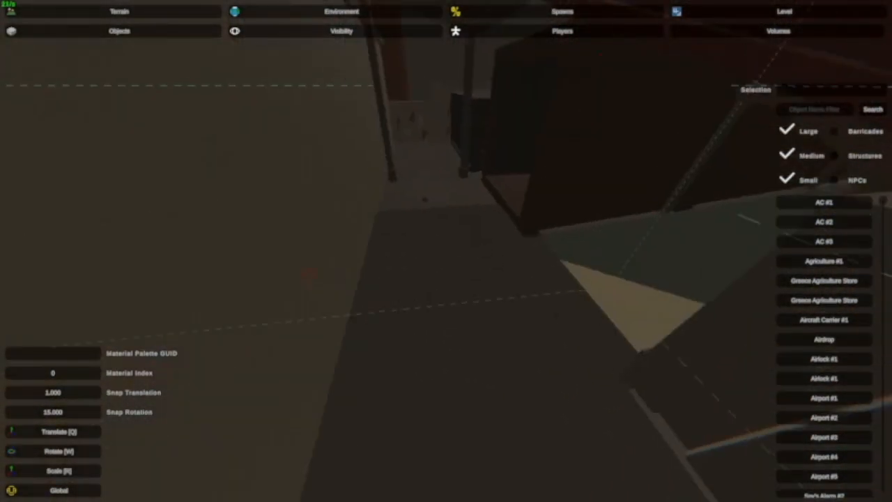
right_drag(446, 251, 478, 261)
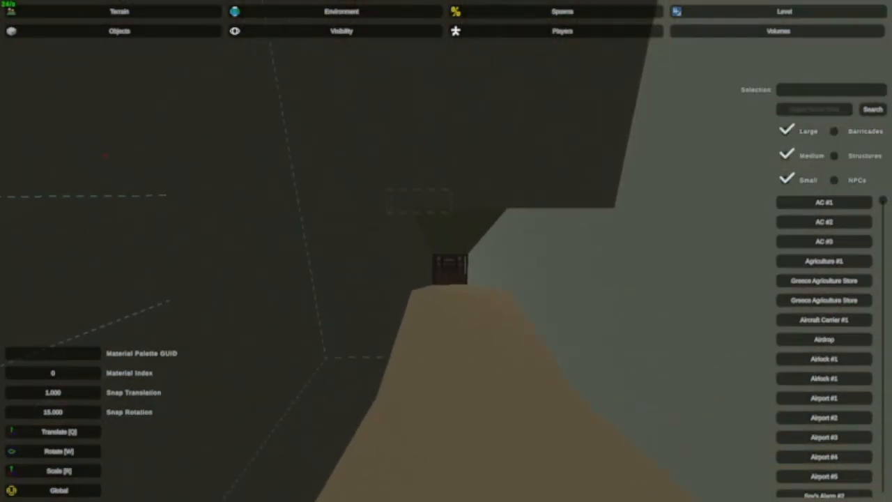
right_drag(446, 251, 362, 261)
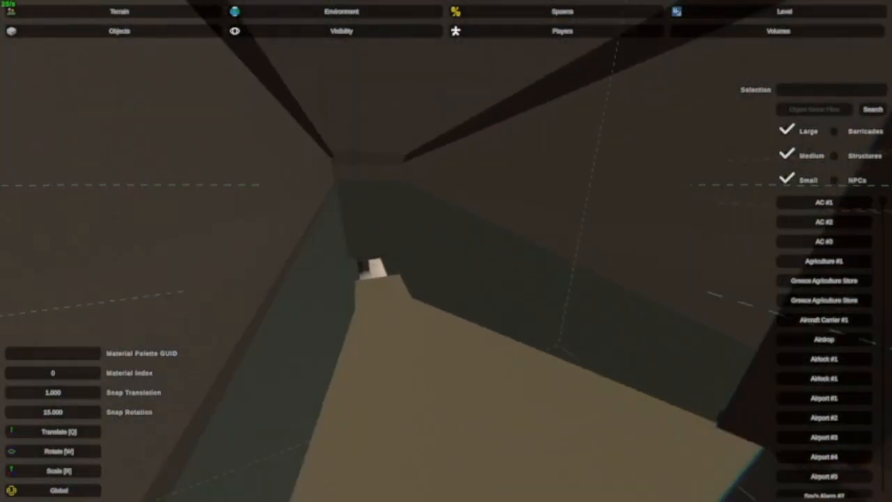
Examine the furnished room's pillars, tables, shelves, posters, ceiling lights and barred gate.
key(w)
right_drag(446, 250, 418, 265)
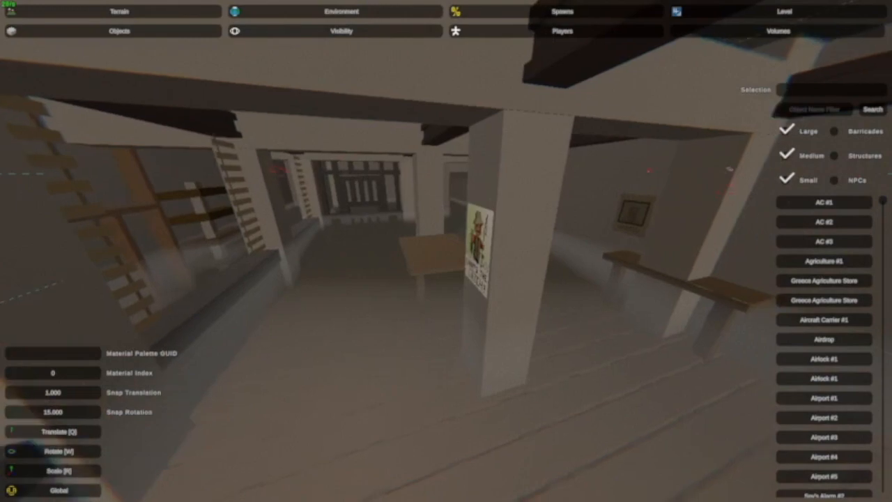
right_drag(446, 251, 456, 223)
key(s)
key(w)
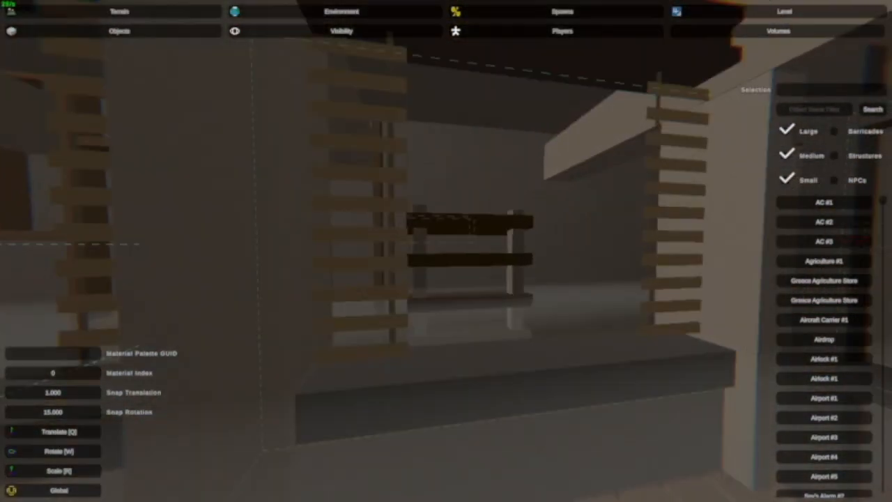
right_drag(446, 251, 551, 254)
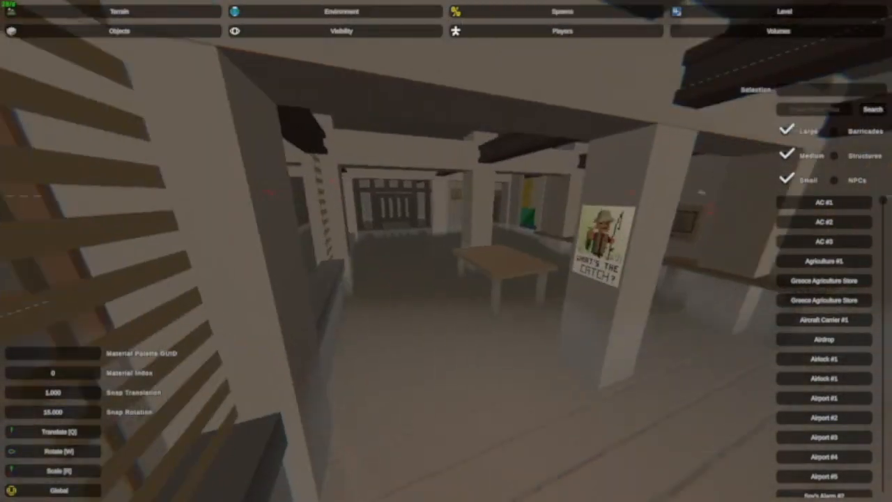
key(w)
right_drag(446, 251, 501, 252)
right_drag(446, 251, 516, 251)
key(s)
key(w)
right_drag(446, 251, 502, 257)
key(s)
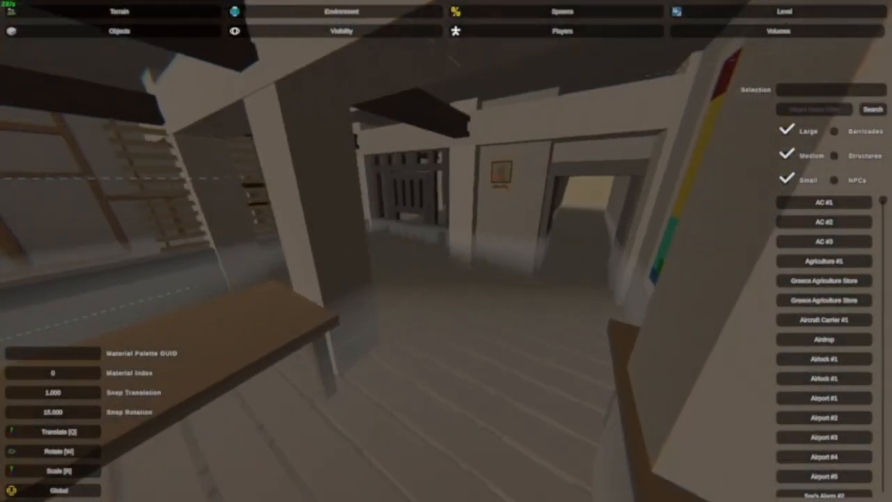
right_drag(446, 251, 404, 252)
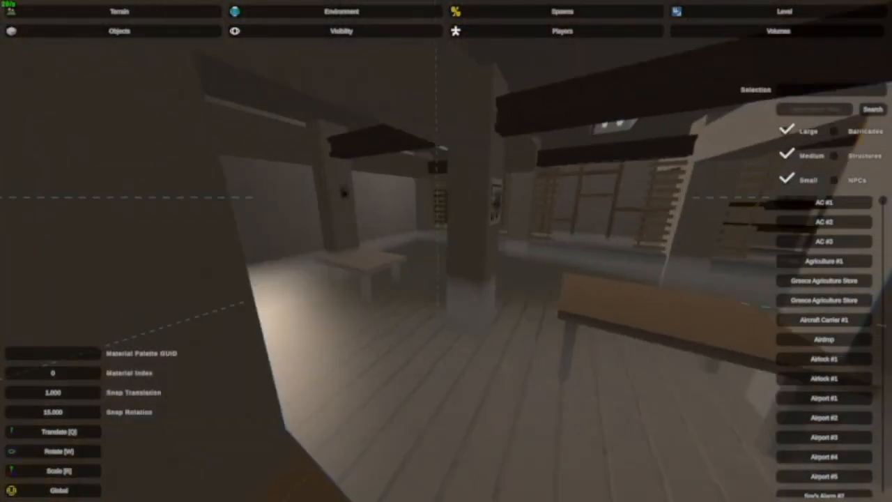
right_drag(446, 251, 488, 230)
key(s)
right_drag(446, 251, 377, 235)
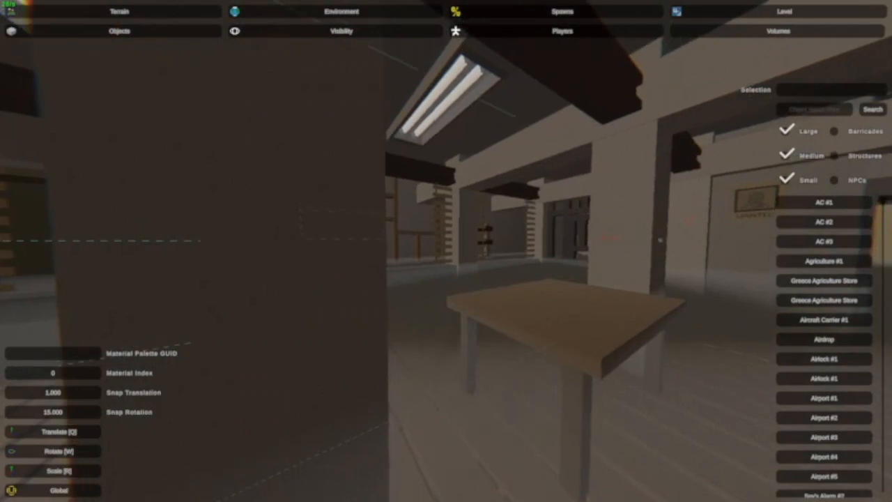
Examine the industrial complex from above, including its containers, chimneys, rooftops and surrounding roads.
right_drag(446, 251, 419, 293)
key(d)
key(w)
key(w)
key(w)
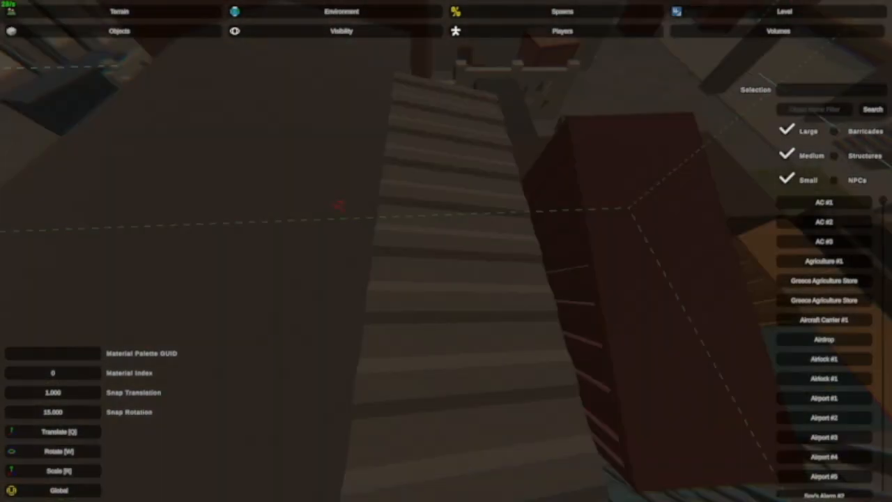
key(s)
right_drag(338, 206, 344, 297)
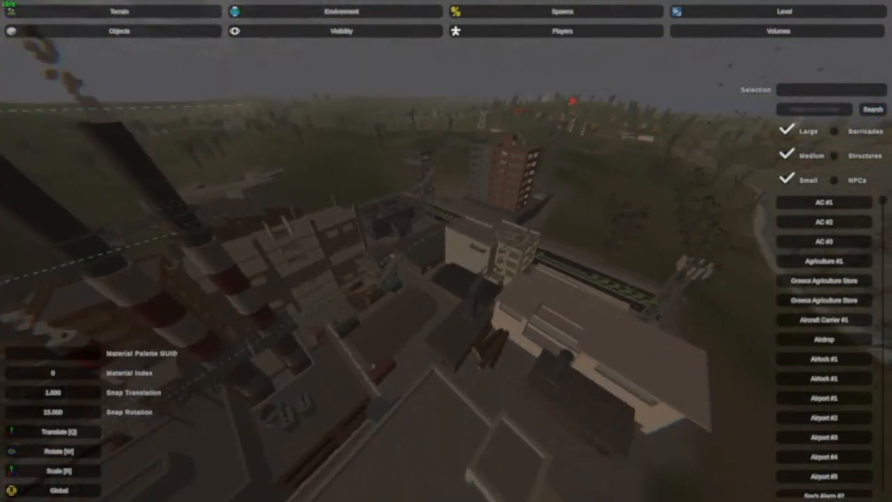
right_drag(446, 251, 348, 279)
right_drag(446, 250, 544, 293)
key(w)
key(s)
right_drag(446, 251, 345, 279)
key(d)
key(s)
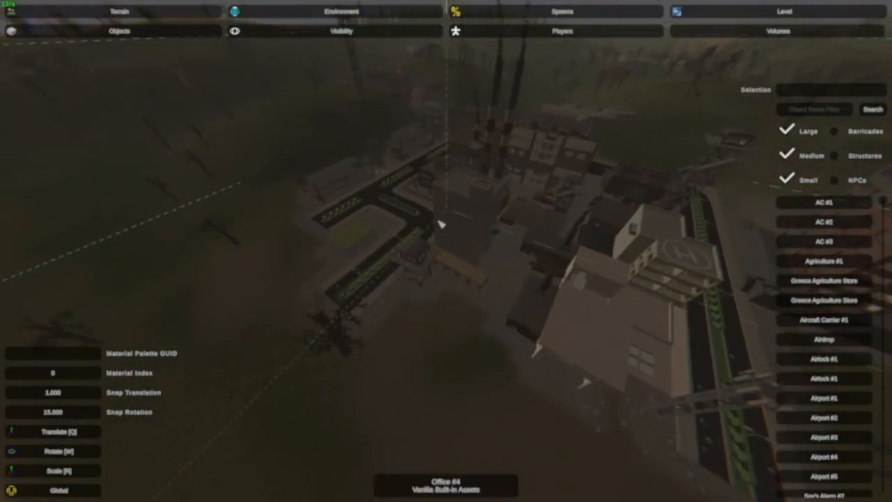
Select the Office #4 building and inspect the road and tall block at the edge of the industrial complex.
click(441, 224)
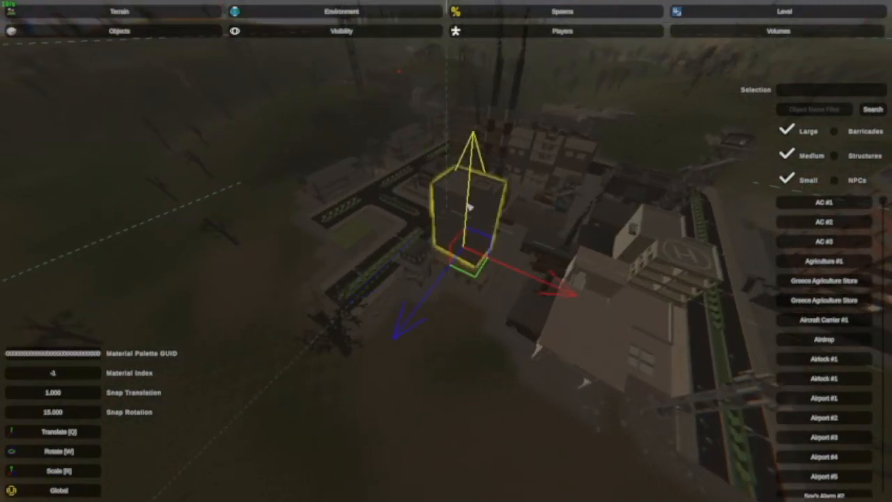
right_drag(290, 214, 441, 239)
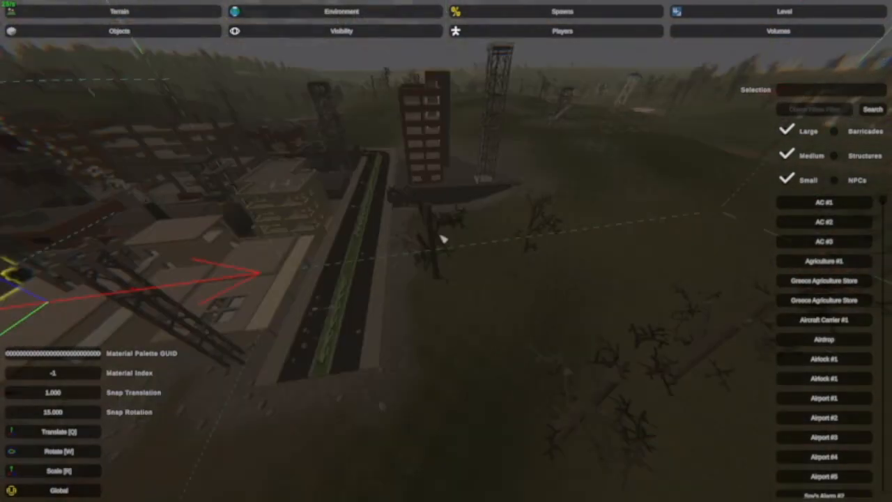
key(a)
right_drag(418, 324, 516, 329)
right_drag(446, 216, 404, 165)
click(460, 227)
key(a)
key(w)
Survey the bare hills near the map's edge as a site for a bridge.
right_drag(447, 251, 440, 343)
key(s)
key(w)
key(d)
key(w)
key(w)
key(w)
key(w)
key(w)
key(w)
key(w)
key(s)
key(w)
right_drag(446, 251, 388, 265)
key(w)
key(a)
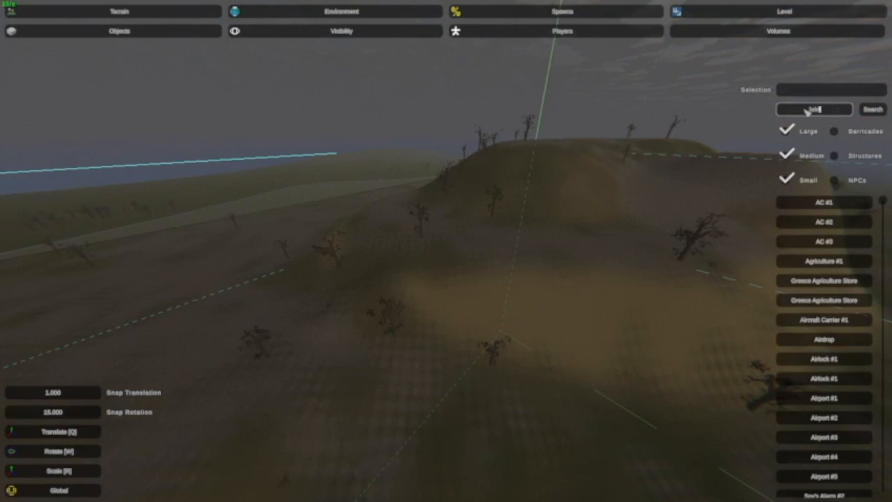
Search the object list for bridge and choose BE Bridge #1 for placement.
click(806, 111)
text(bridge)
key(Return)
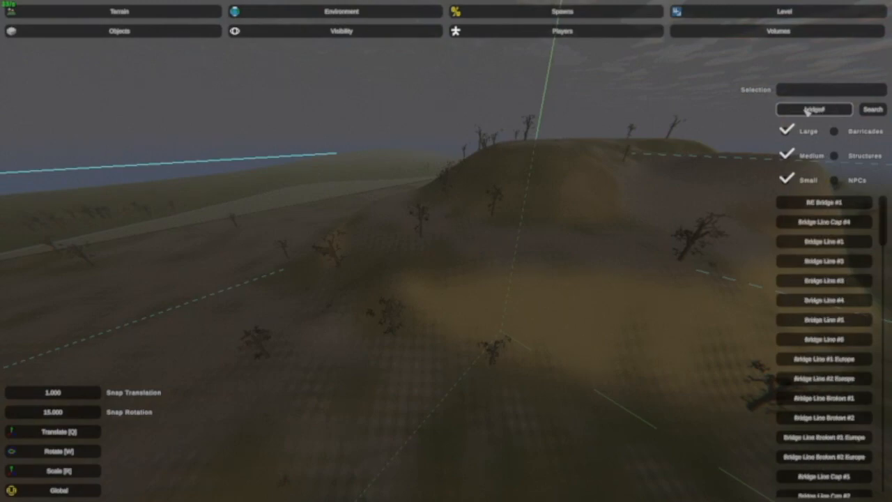
click(830, 202)
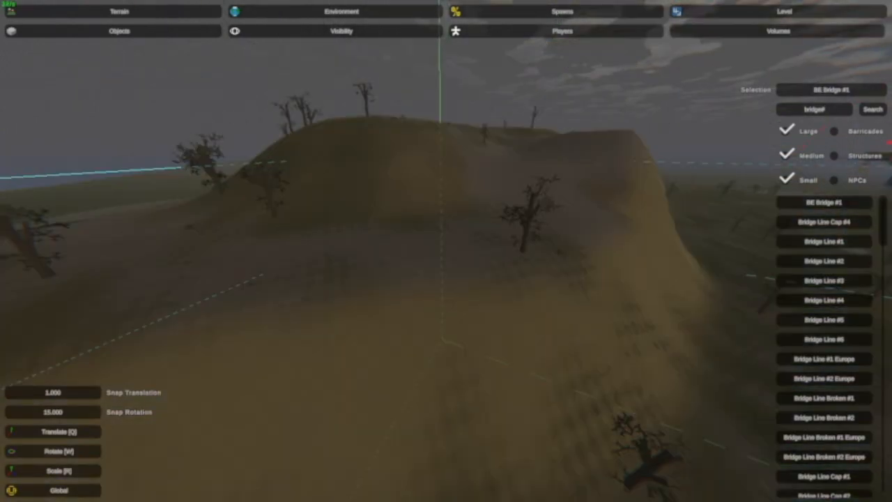
Place BE Bridge #1 on the bare hilltop near the map's edge.
key(w)
key(s)
key(w)
key(s)
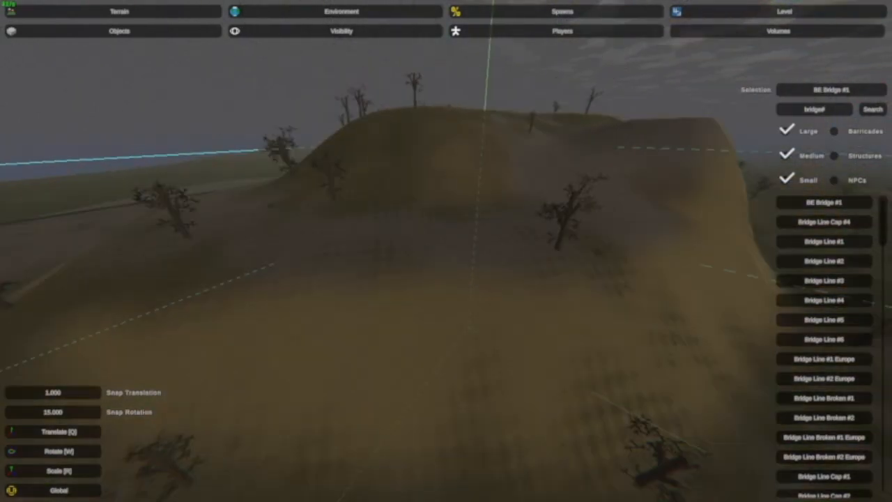
key(w)
key(e)
right_drag(429, 281, 505, 279)
key(s)
key(s)
key(a)
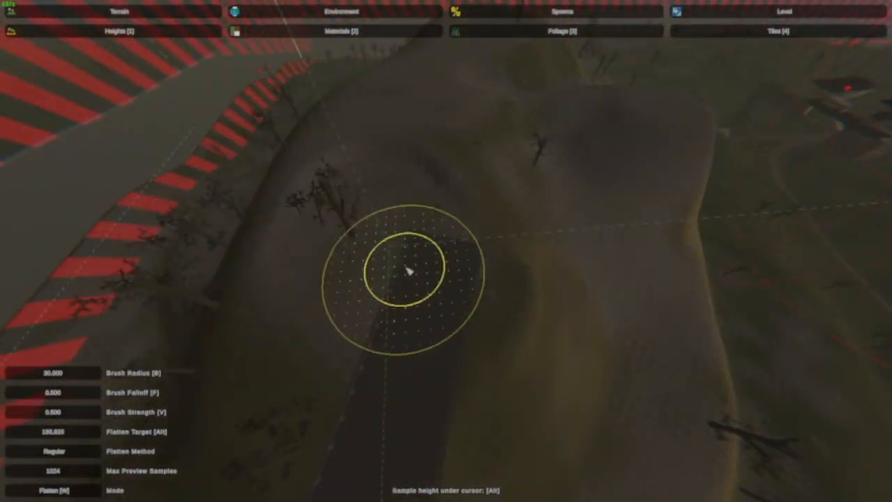
Leave terrain height editing and return to editing the level's objects.
key(s)
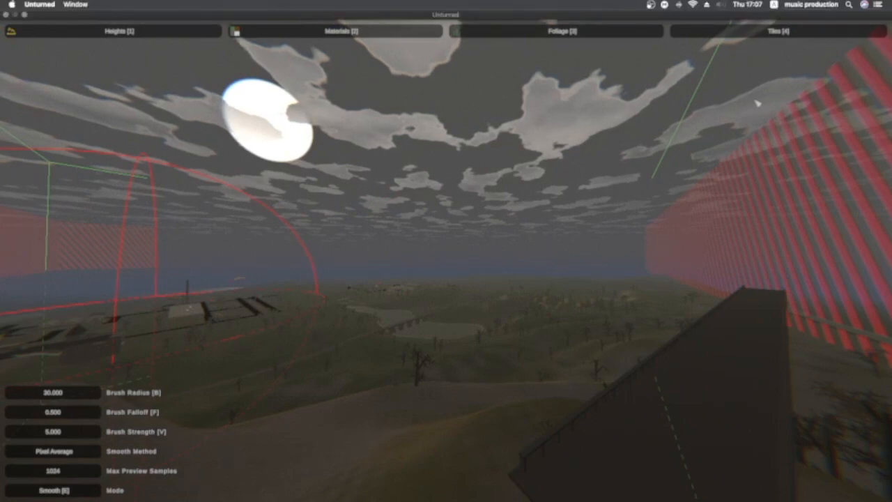
click(710, 12)
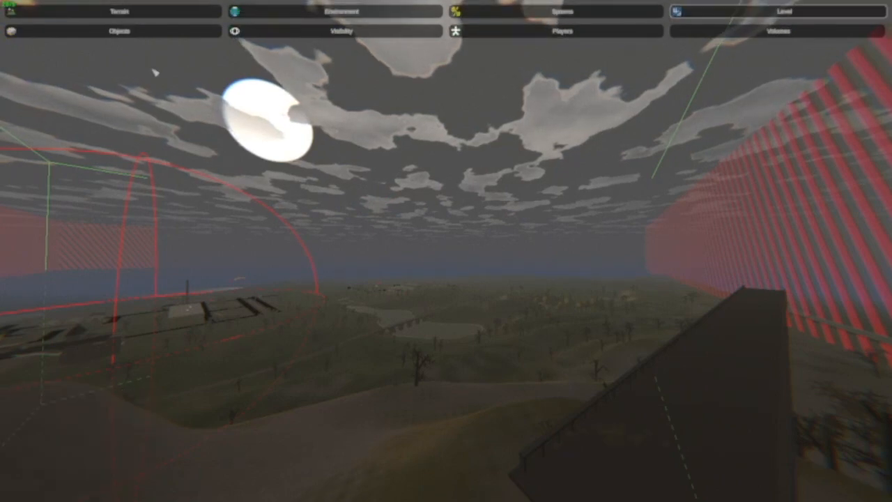
click(136, 32)
Select the building near the bridge and position it by the end of the bridge deck.
right_drag(135, 32, 83, 48)
key(w)
right_drag(446, 251, 488, 278)
key(w)
key(w)
key(s)
key(w)
key(s)
key(w)
key(w)
click(370, 157)
key(w)
right_drag(368, 156, 433, 118)
key(e)
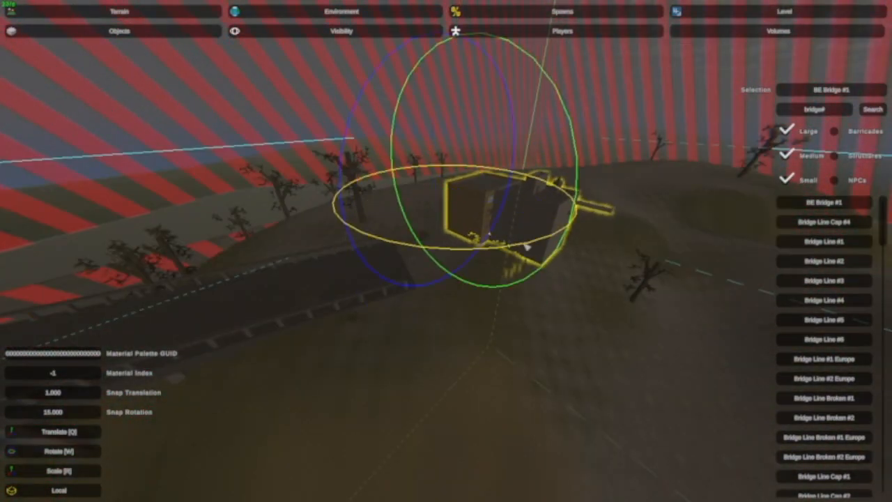
Rotate the building to line up with the end of the bridge deck and deselect it.
key(w)
right_drag(493, 246, 279, 335)
drag(279, 335, 203, 426)
key(w)
right_drag(203, 425, 390, 279)
key(w)
click(391, 223)
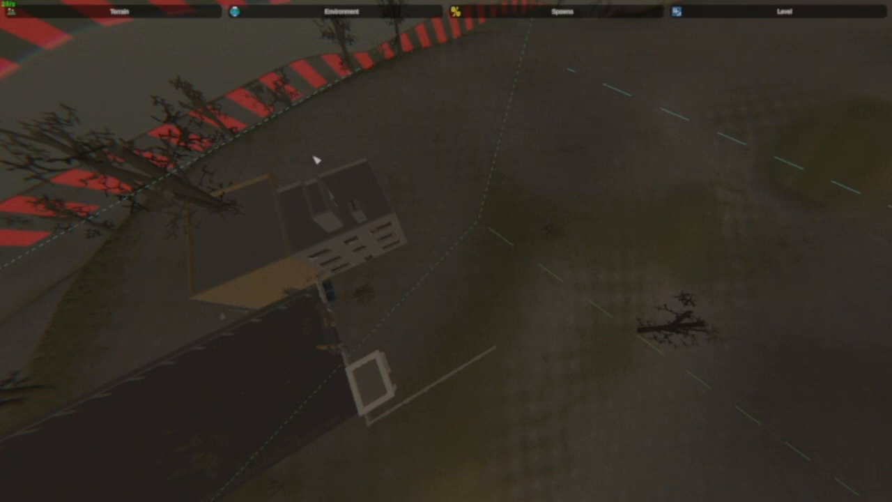
Examine the building at the bridge's end and the full span of the bridge along the map border.
right_drag(316, 159, 446, 70)
key(d)
right_drag(446, 251, 209, 258)
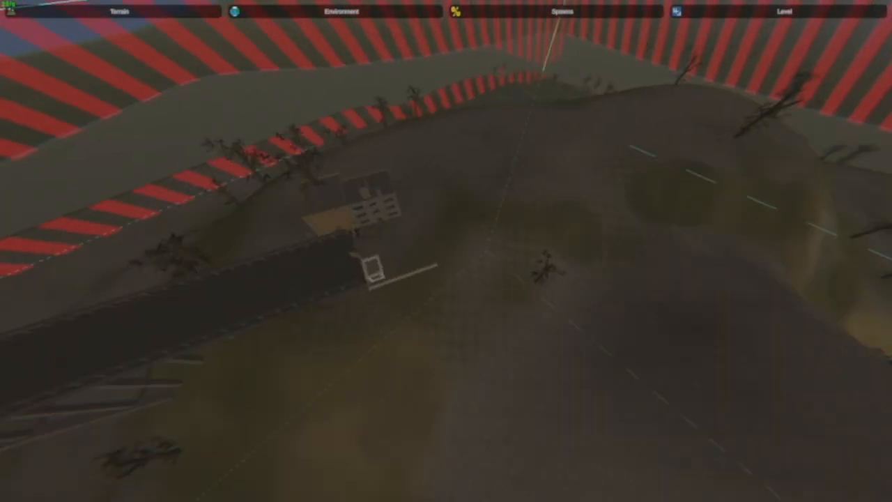
right_drag(446, 251, 232, 215)
key(w)
key(w)
key(w)
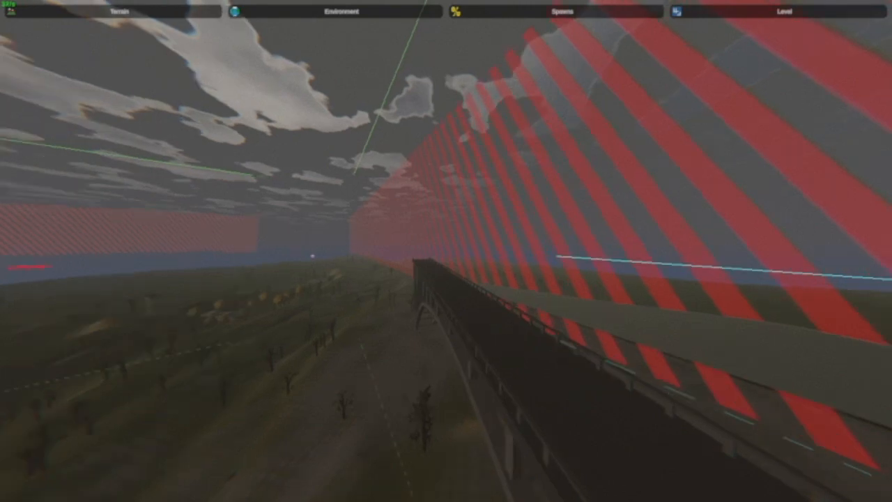
key(d)
right_drag(446, 251, 42, 183)
key(a)
key(a)
key(s)
key(w)
key(w)
key(w)
Survey the railway tracks, the large building sites and the small roadside settlement beside the sandy field.
right_drag(447, 251, 851, 249)
key(w)
key(s)
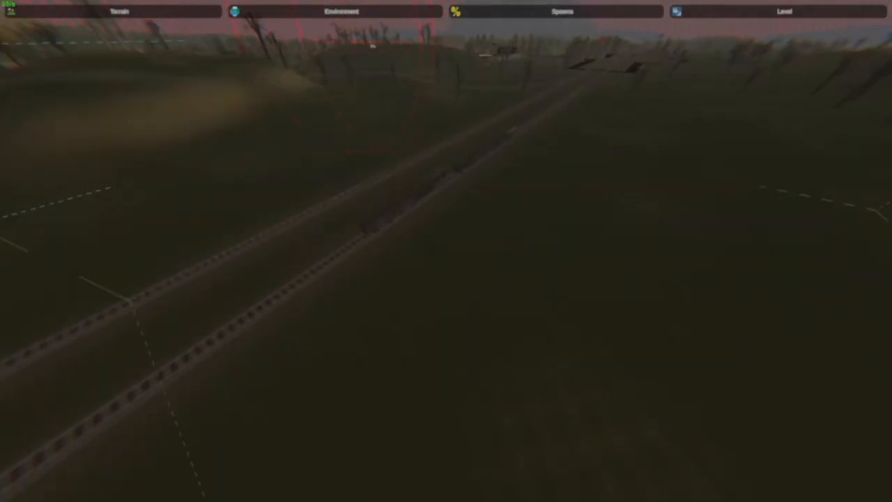
key(w)
right_drag(446, 251, 491, 209)
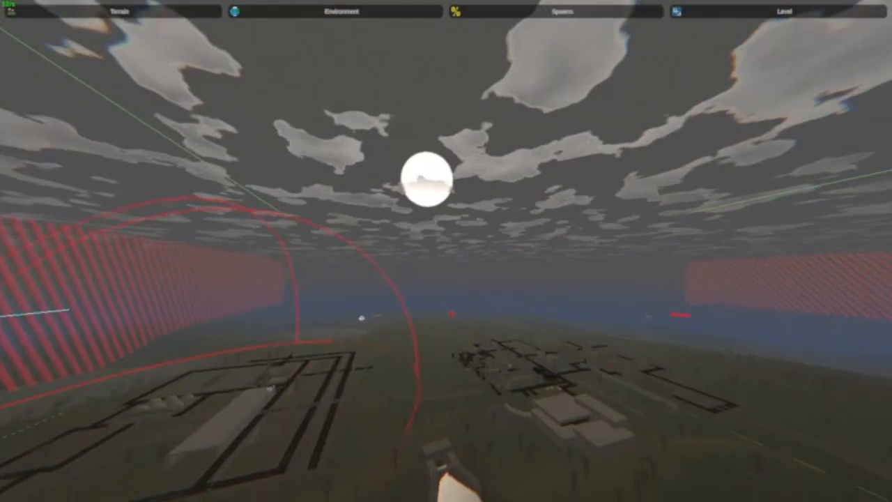
right_drag(446, 251, 474, 261)
key(w)
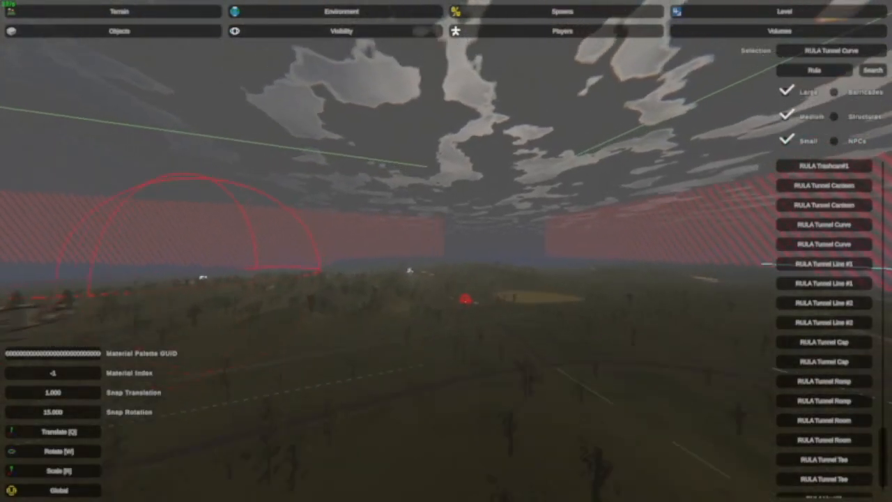
key(w)
right_drag(446, 250, 487, 370)
key(w)
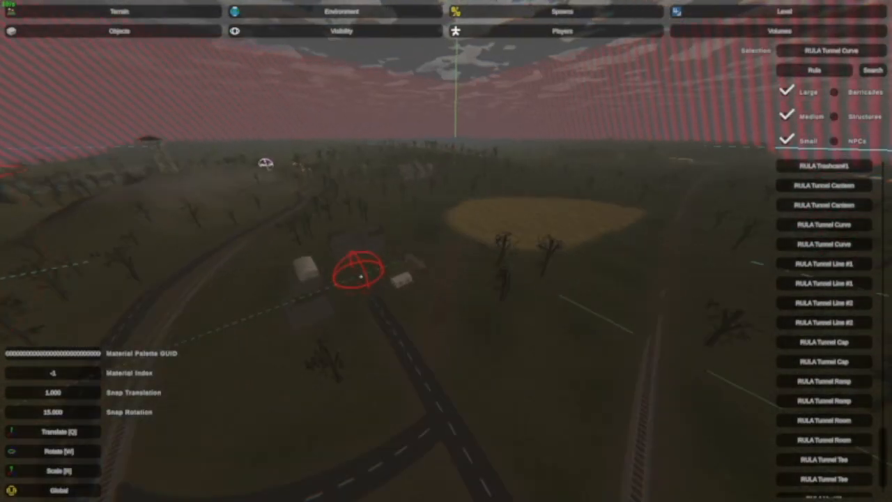
key(w)
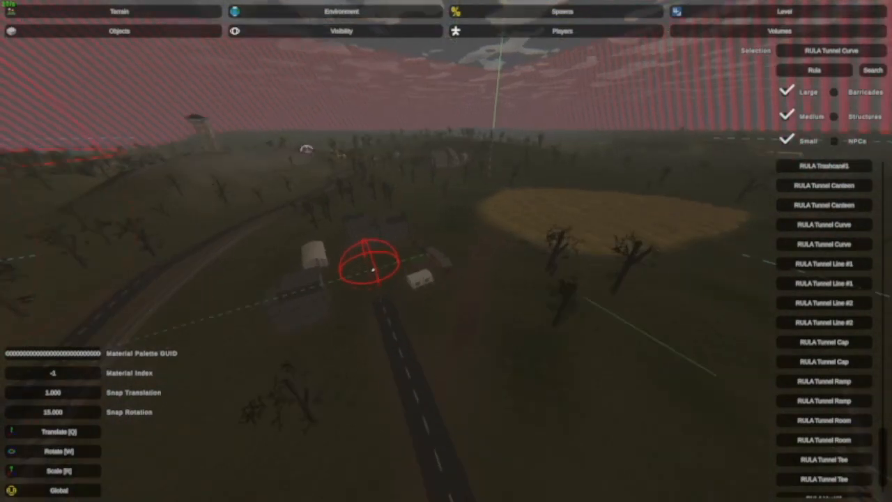
Survey the road, the roadside buildings and the open grassland with dead trees inside the map border.
right_drag(446, 251, 495, 269)
key(w)
key(w)
key(d)
key(w)
right_drag(446, 251, 391, 249)
key(a)
key(a)
key(s)
right_drag(446, 250, 408, 282)
key(d)
key(w)
key(a)
key(s)
right_drag(449, 256, 380, 280)
key(w)
key(w)
right_drag(446, 251, 457, 212)
right_drag(446, 251, 447, 195)
key(e)
key(w)
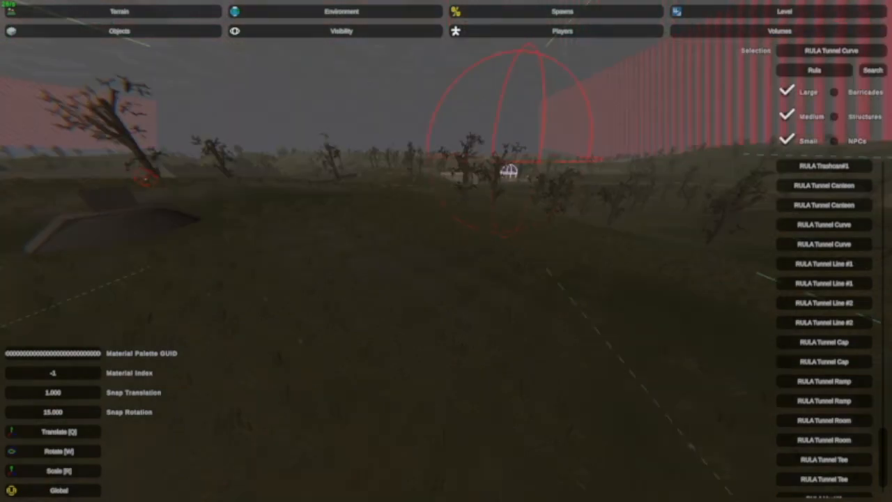
Approach the tunnel entrance set into the grassy ground and select it for inspection.
right_drag(446, 251, 547, 289)
key(w)
key(w)
click(403, 274)
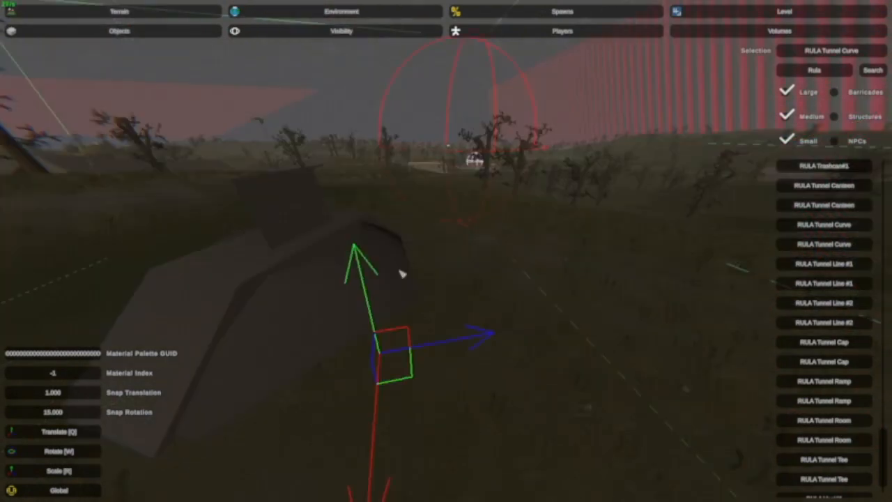
right_drag(352, 270, 446, 251)
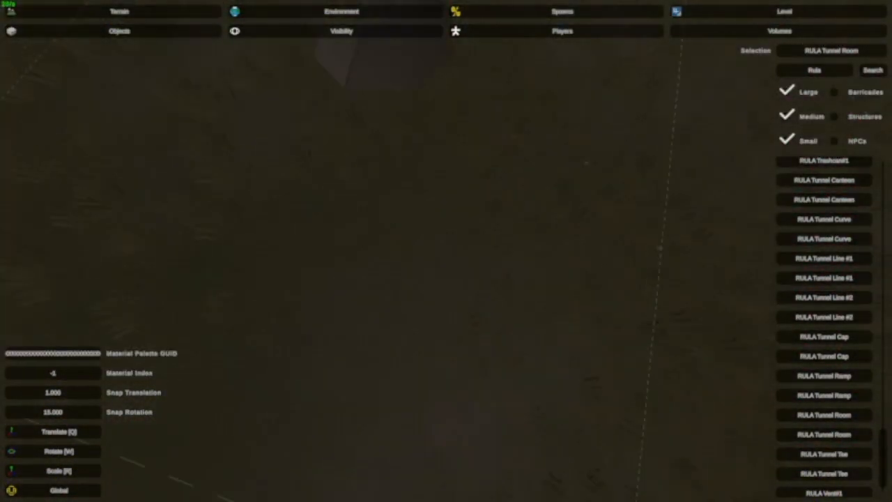
Choose RULA Tunnel Ramp as the object for the tunnel and pick the tunnel piece above the water.
click(822, 376)
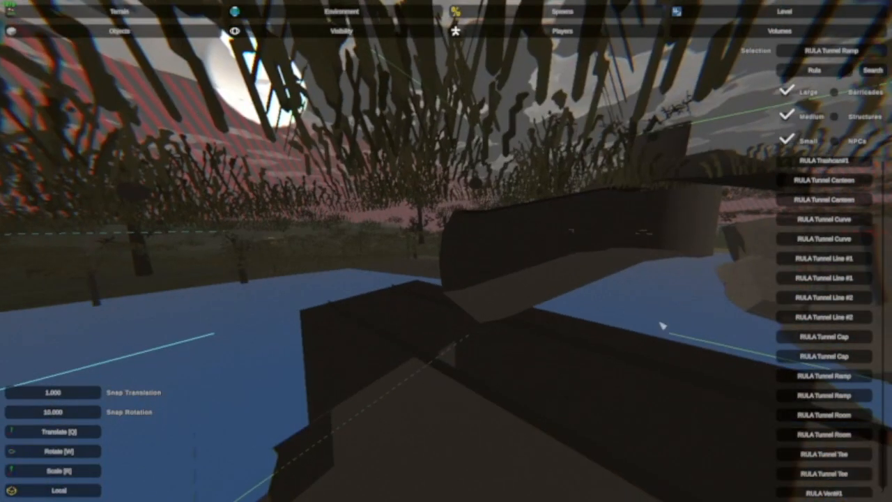
click(486, 302)
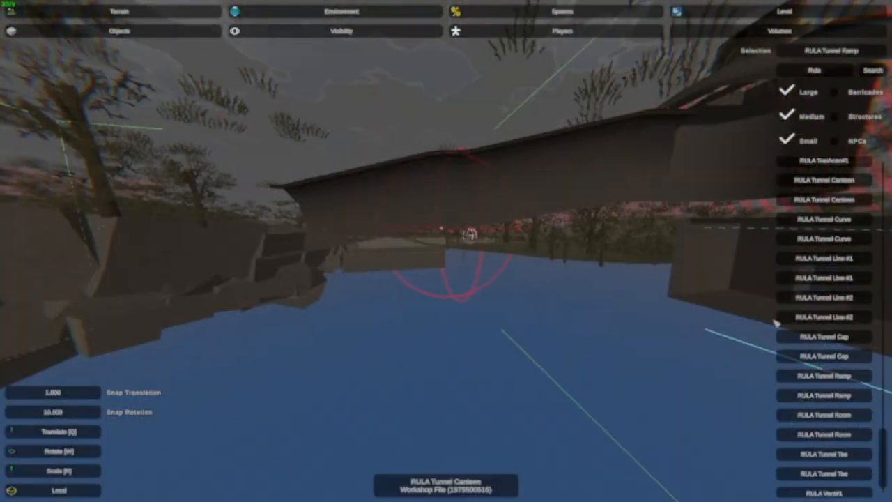
Filter the object list by "Rula tunnel" and choose RULA Tunnel Line #1.
scroll(823, 314, up, 3)
click(837, 70)
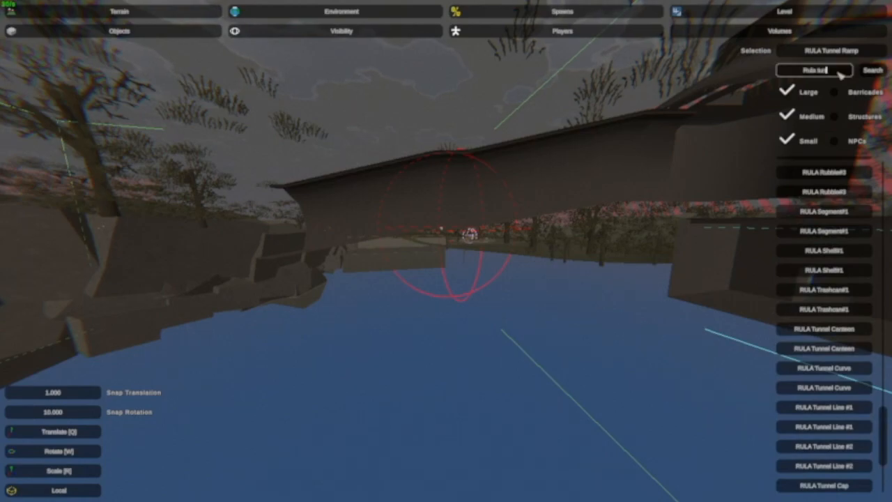
text(tunnel)
key(Return)
click(824, 281)
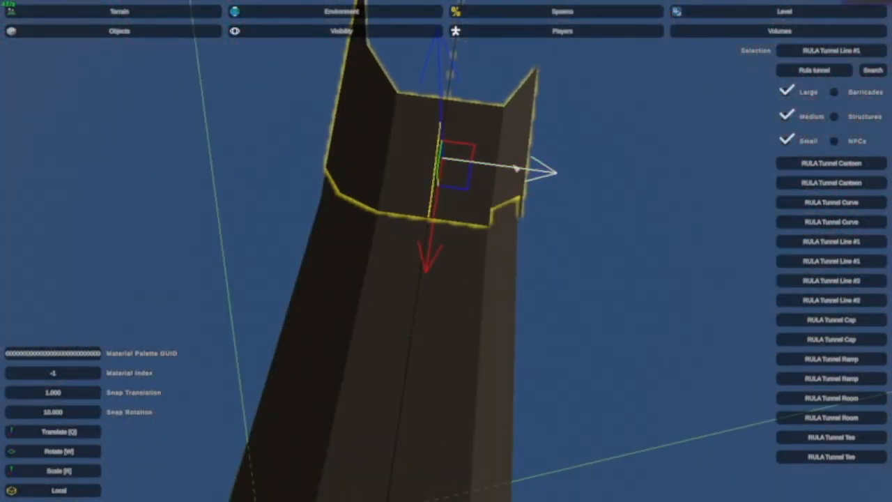
Shift the RULA Tunnel Line #1 section sideways and lengthwise to fit it against the neighbouring tunnel piece.
right_drag(516, 168, 447, 105)
key(w)
right_drag(447, 251, 376, 209)
key(s)
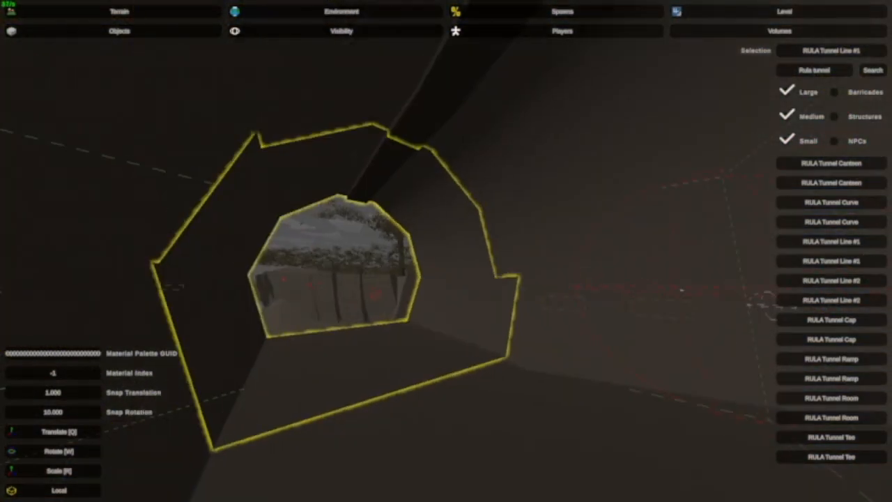
drag(385, 256, 382, 265)
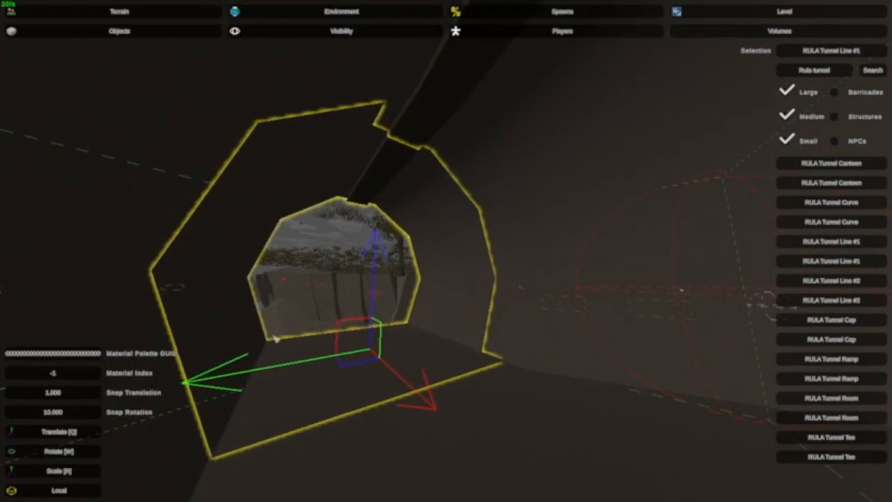
drag(277, 360, 276, 360)
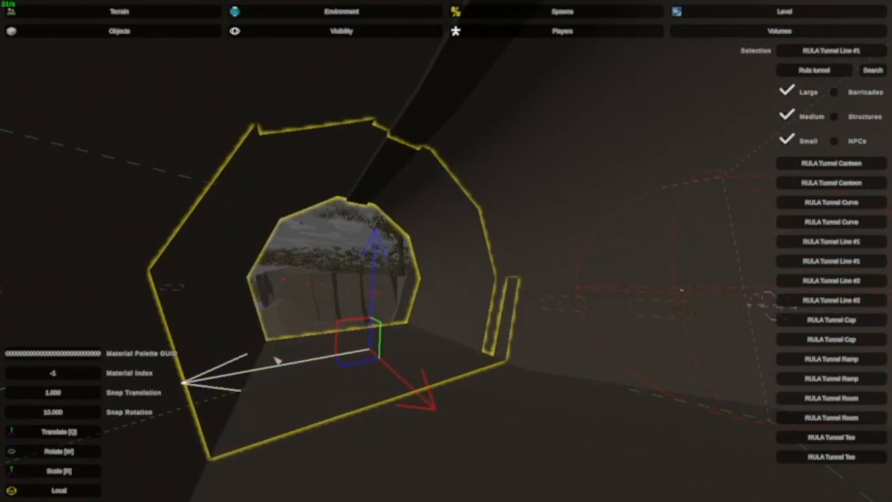
drag(407, 399, 393, 393)
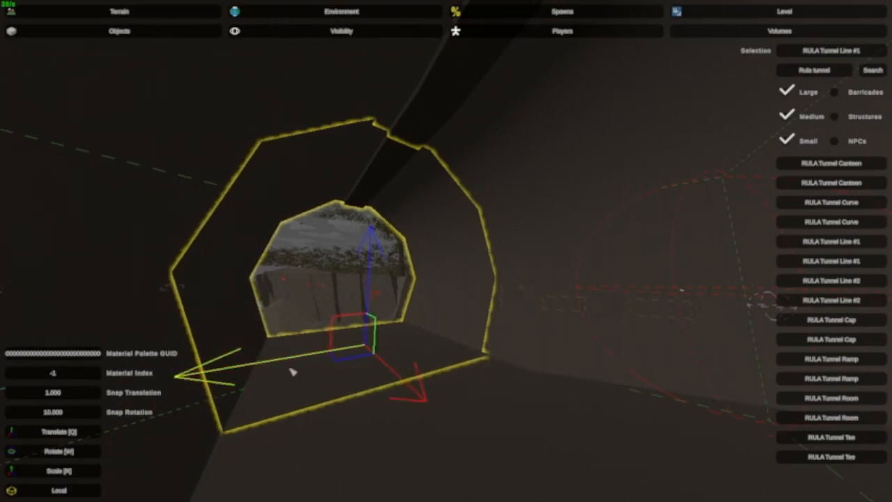
drag(293, 372, 285, 371)
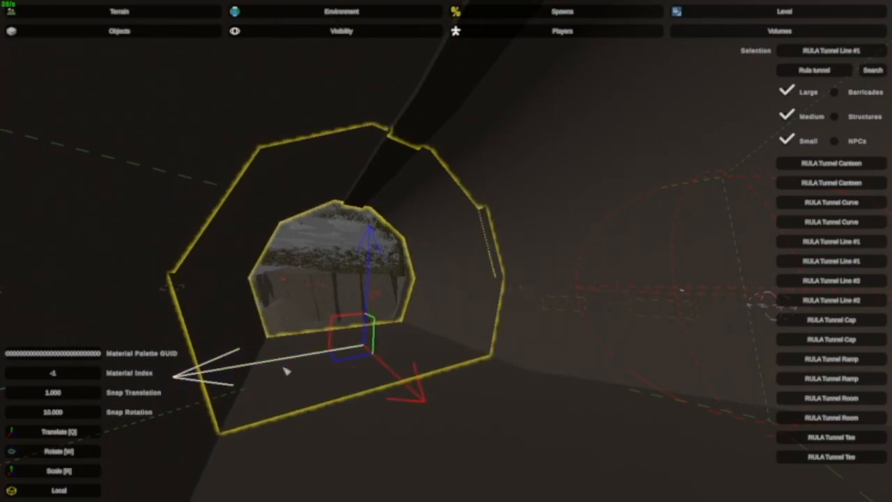
drag(406, 401, 398, 398)
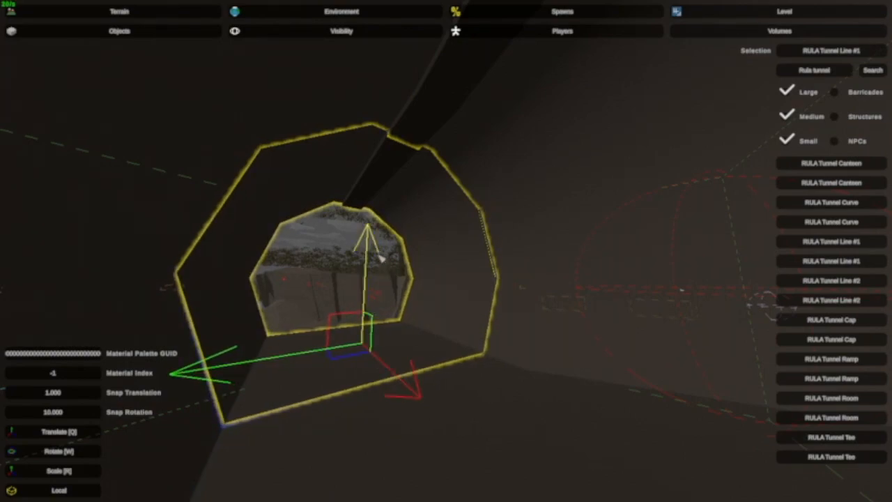
Nudge the straight tunnel section vertically and sideways, deselect it to check the seam, and select it again.
drag(380, 258, 380, 257)
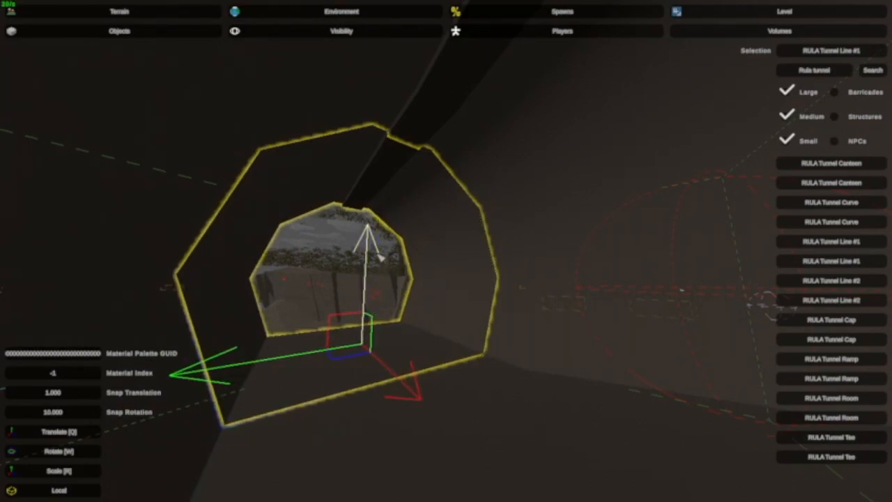
click(404, 230)
click(265, 342)
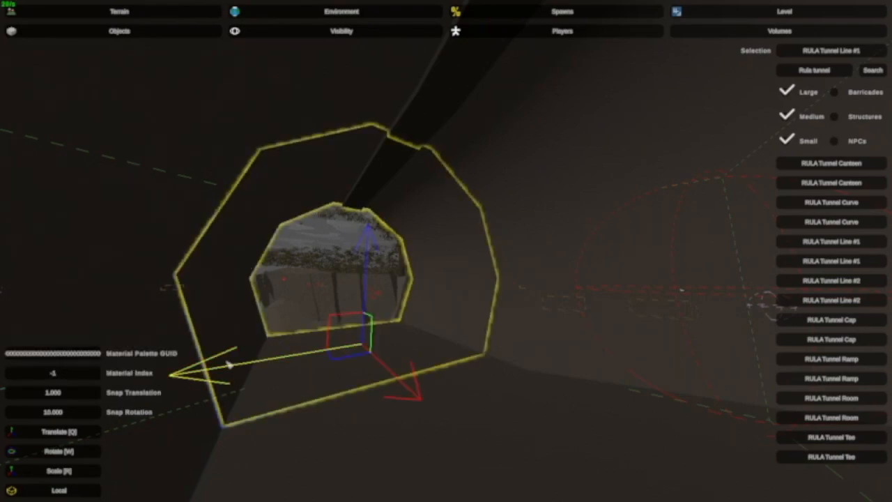
drag(229, 364, 227, 364)
click(257, 304)
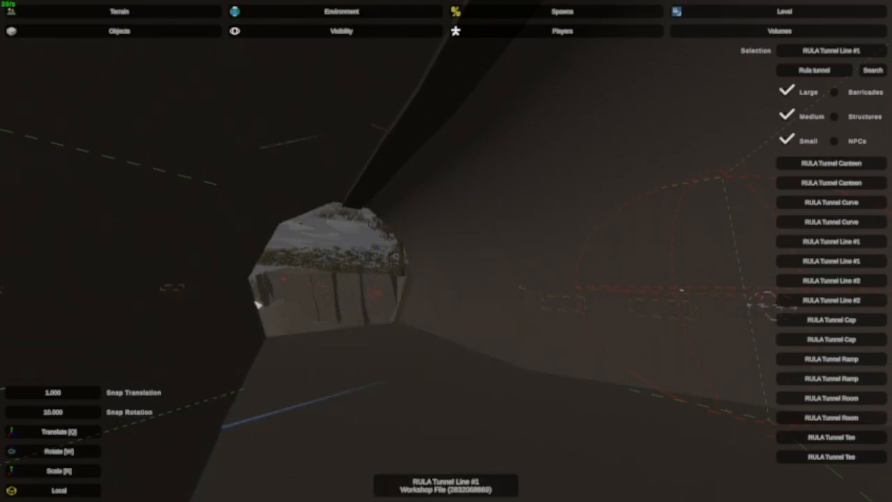
click(253, 394)
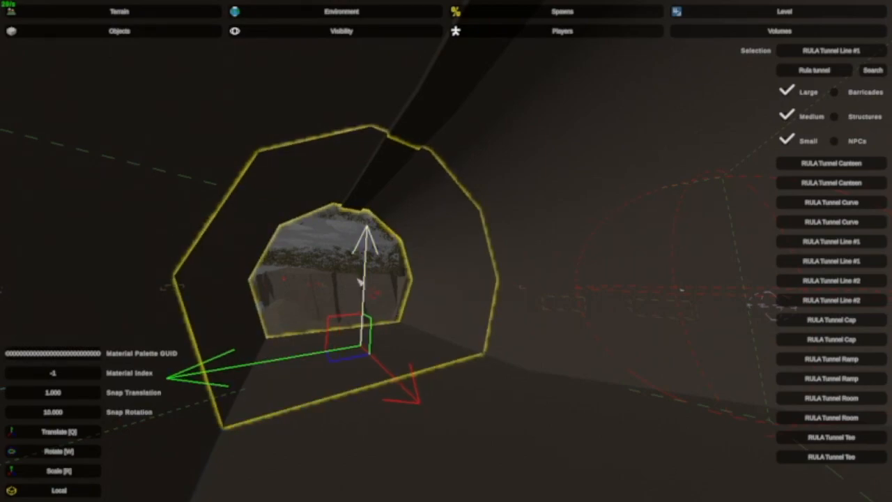
Reselect the straight tunnel section, fine-tune its height and sideways offset, and deselect it.
click(307, 290)
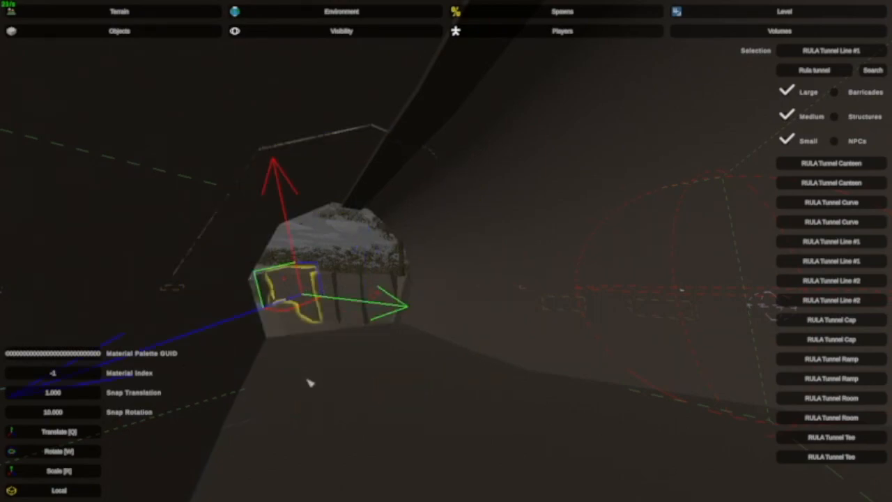
click(310, 382)
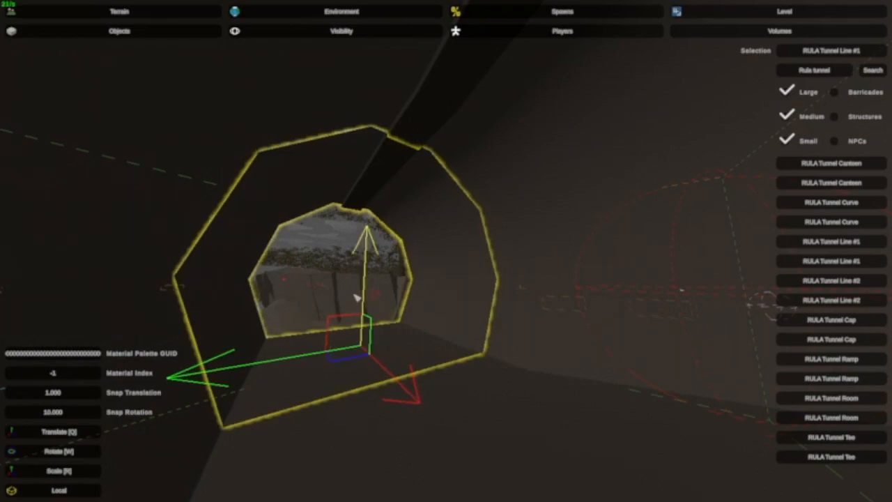
click(332, 305)
click(212, 299)
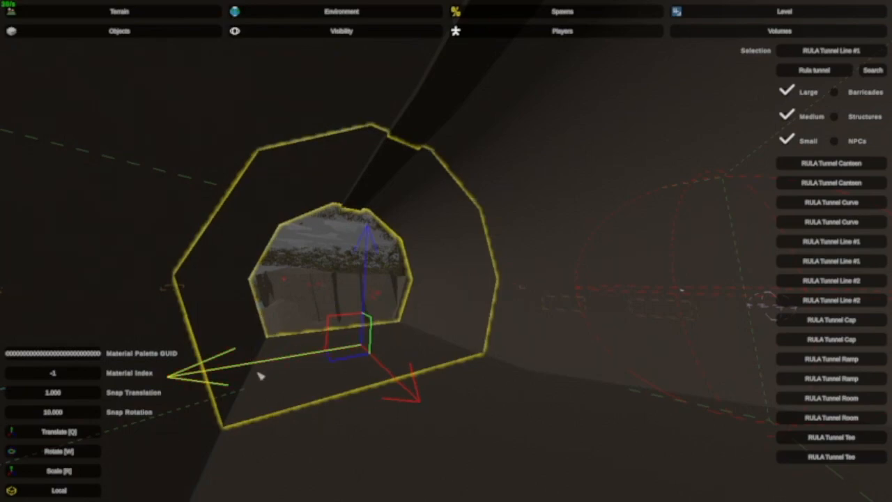
click(263, 416)
Inspect the joint from further inside the tunnel, correct the straight section's sideways position and deselect it.
key(s)
right_drag(262, 416, 208, 429)
key(w)
key(s)
key(w)
right_drag(434, 261, 424, 237)
key(s)
key(w)
click(421, 277)
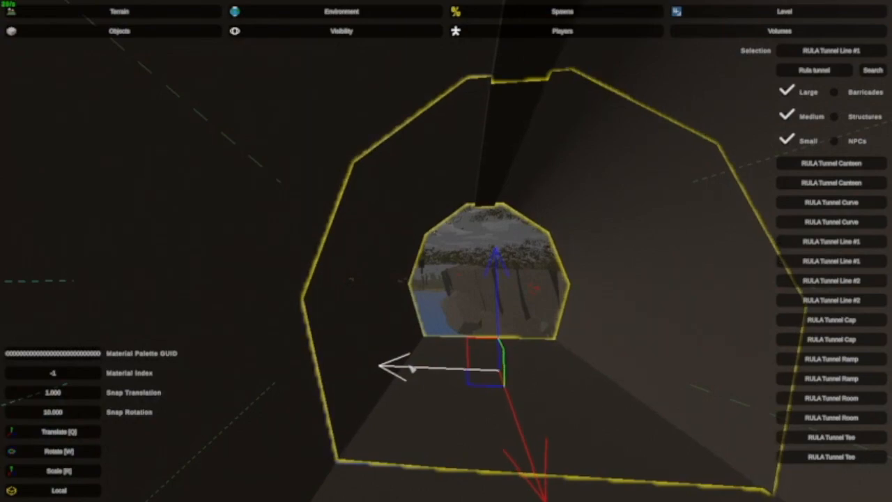
click(472, 253)
Reselect the straight tunnel section and rotate it slightly to match the direction of the tunnel.
key(d)
right_drag(472, 193, 460, 211)
key(s)
key(w)
key(s)
key(w)
key(s)
click(458, 215)
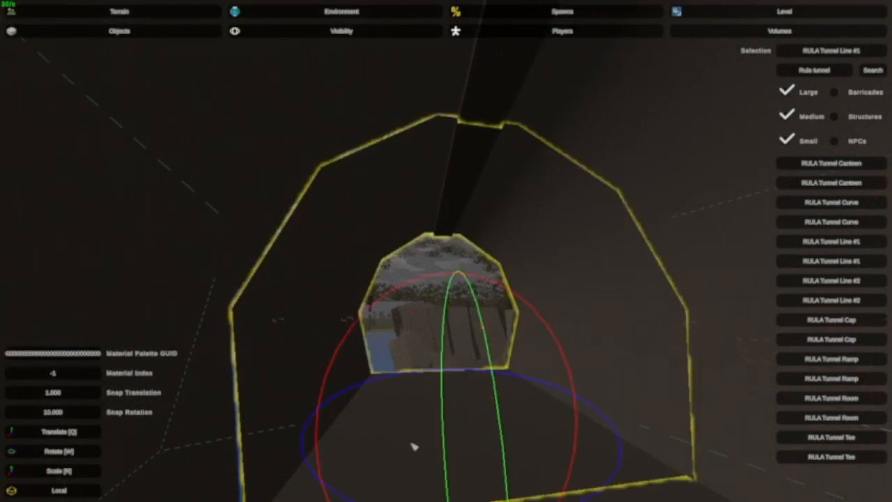
drag(322, 483, 322, 481)
Shift the rotated tunnel section slightly sideways to even out its walls and deselect it.
key(q)
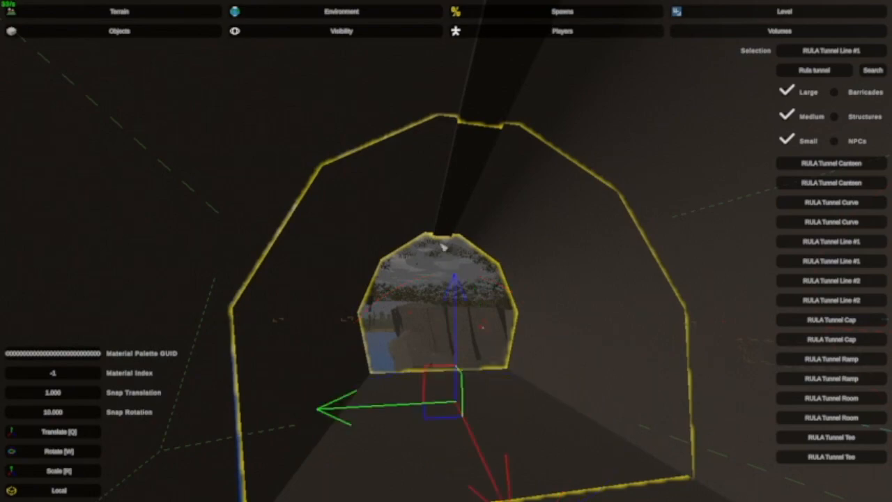
drag(355, 415, 354, 415)
click(412, 279)
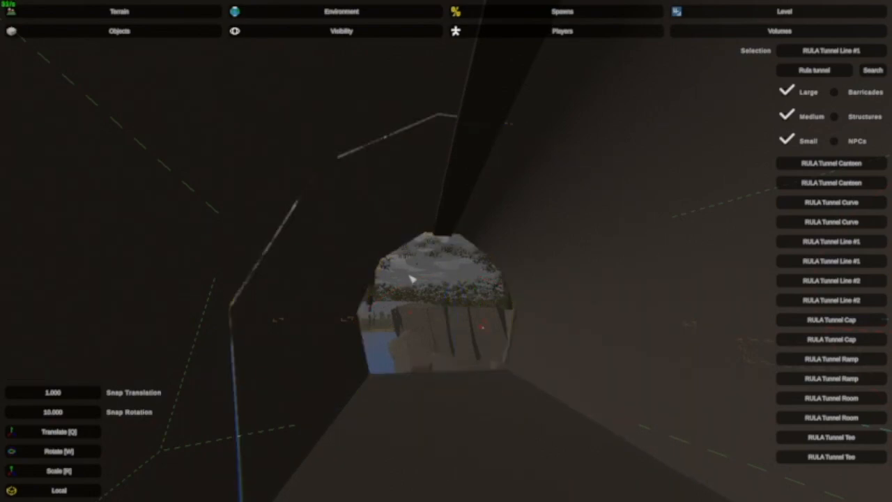
click(355, 335)
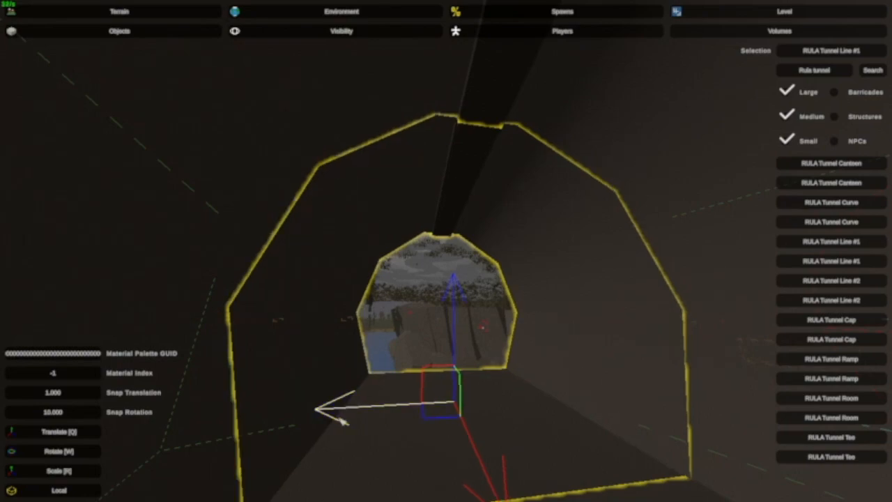
click(354, 334)
Check the tunnel's interior along its length, adjust the straight section's height and deselect it.
right_drag(341, 331, 385, 365)
key(s)
key(w)
key(s)
key(w)
key(s)
key(d)
key(a)
right_drag(446, 251, 442, 232)
key(d)
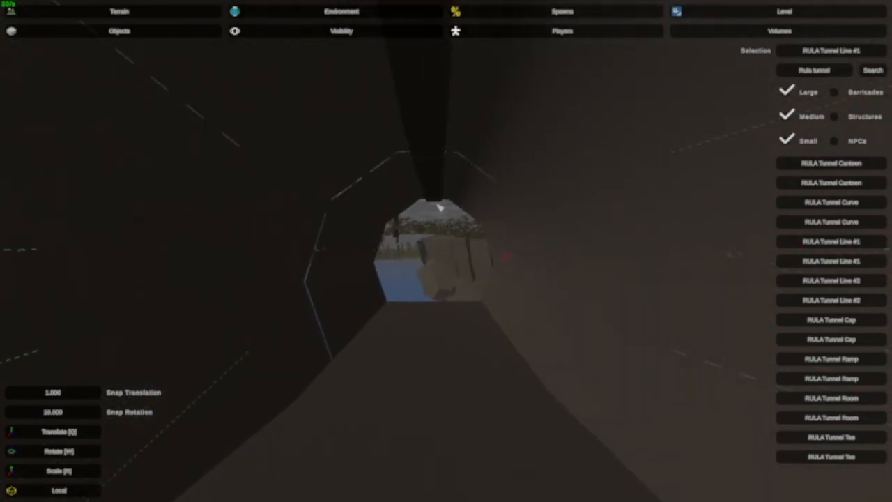
click(433, 165)
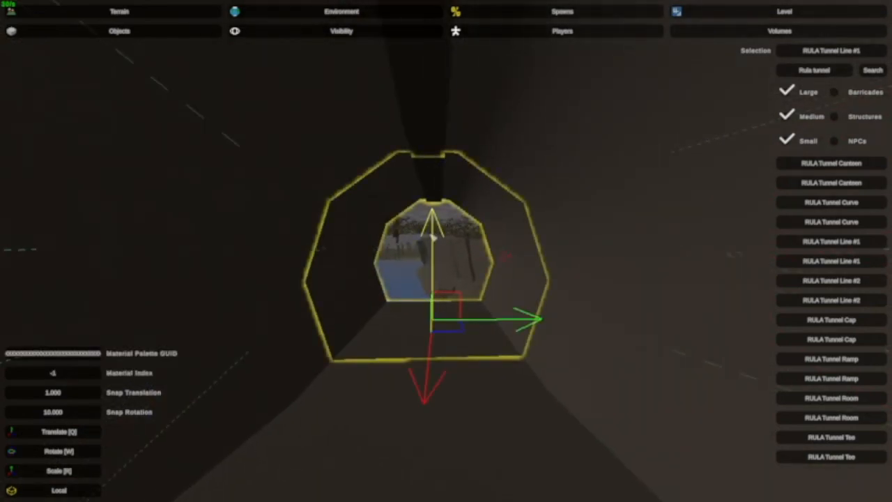
click(386, 326)
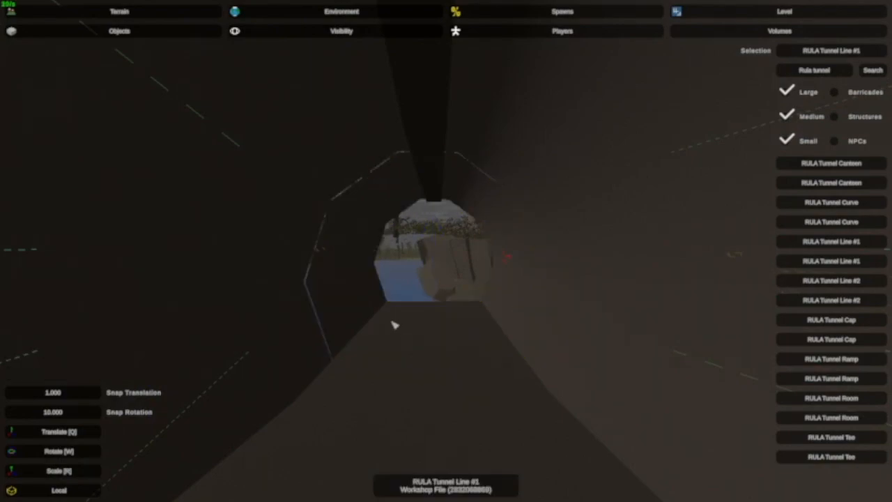
Nudge the straight tunnel section sideways until its walls are flush with the neighbouring piece and deselect it.
click(474, 324)
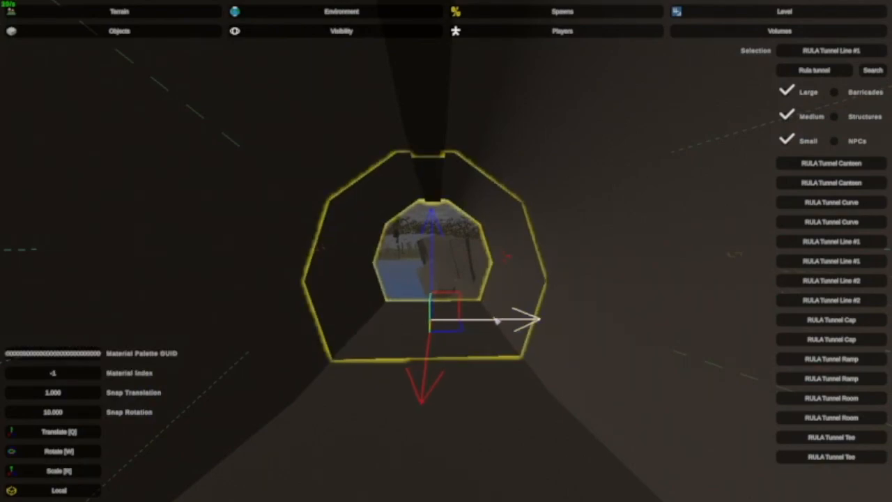
click(486, 345)
click(450, 339)
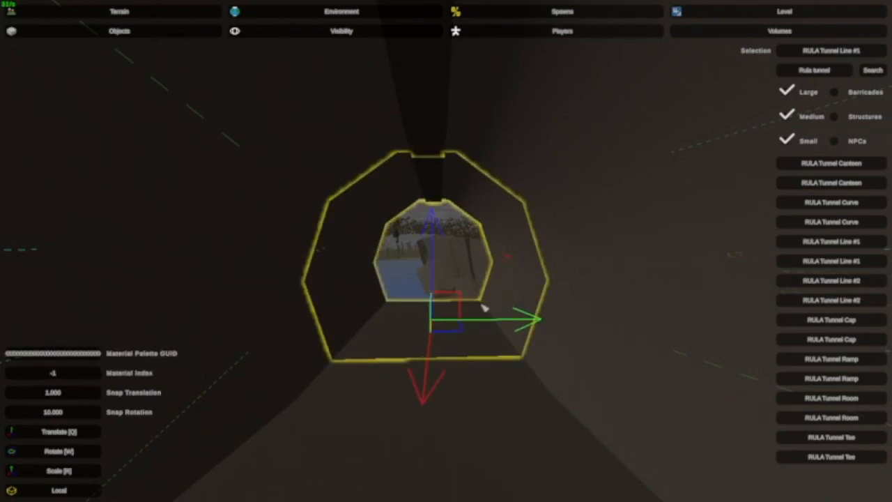
click(486, 345)
Select the straight tunnel section from outside, slide it lengthwise against the tunnel and deselect it.
right_drag(486, 345, 451, 253)
key(w)
click(448, 275)
key(s)
key(d)
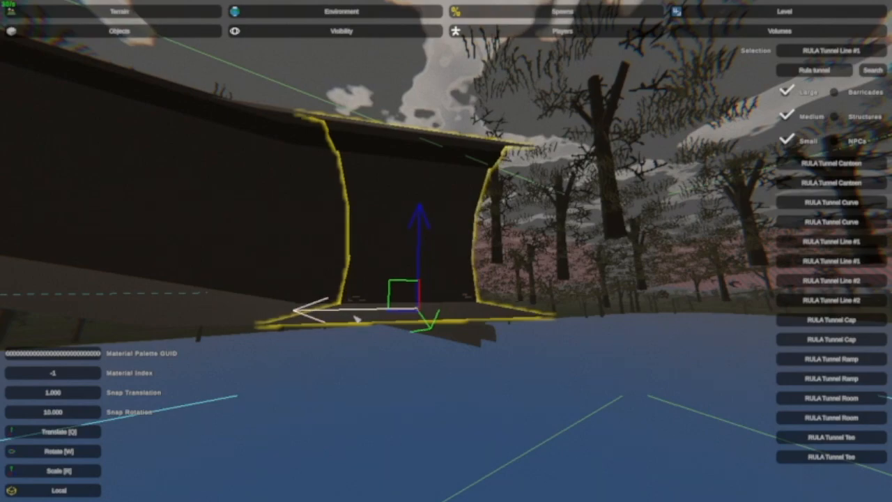
click(372, 264)
Extend the tunnel over the water with another RULA Tunnel Line #1 section moved to its open end.
key(w)
right_drag(372, 264, 188, 243)
key(d)
key(w)
key(s)
mouse_move(446, 251)
right_down()
mouse_move(426, 227)
mouse_move(469, 244)
mouse_move(446, 259)
right_up()
key(w)
click(422, 252)
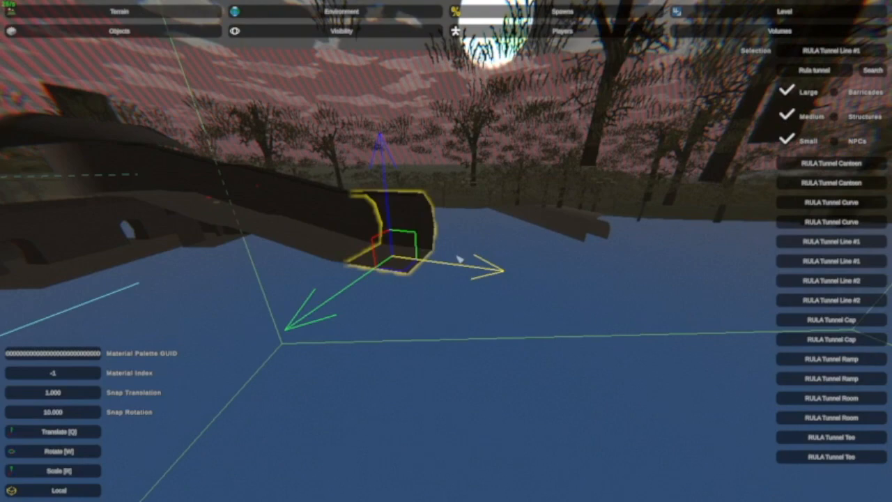
drag(463, 266, 517, 277)
right_drag(517, 277, 617, 261)
key(w)
click(547, 268)
Lengthen the tunnel with further RULA Tunnel Line #1 sections, align the outermost one with its neighbour and deselect it.
right_drag(547, 268, 457, 250)
key(s)
click(461, 257)
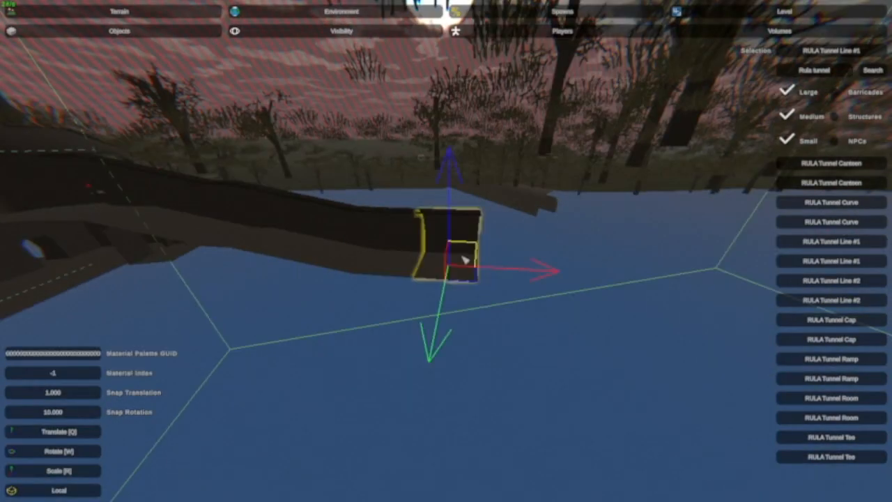
drag(486, 263, 595, 277)
drag(411, 263, 473, 272)
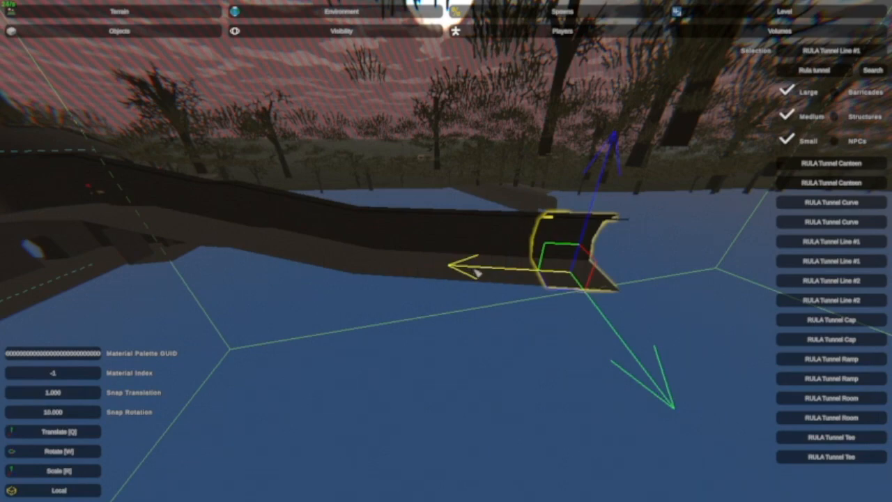
click(523, 333)
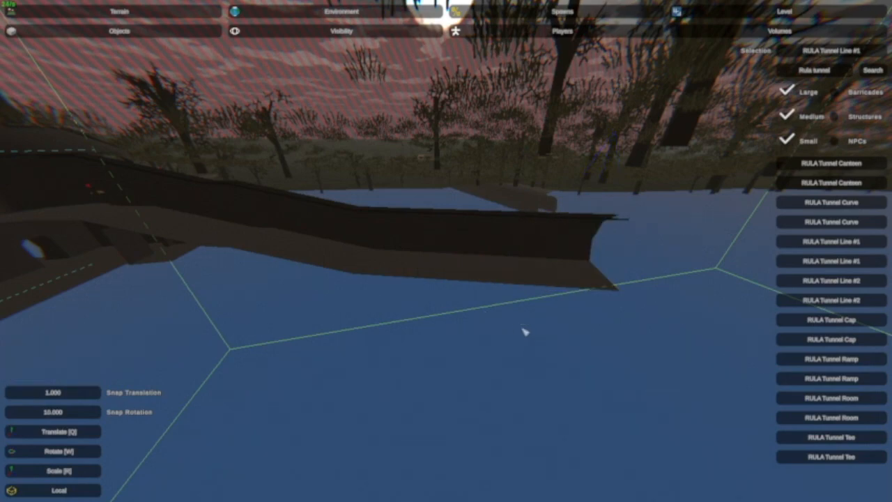
Travel through the extended tunnel and examine the joints between its straight sections for misalignment.
key(w)
right_drag(524, 332, 374, 259)
key(w)
key(s)
key(w)
key(s)
key(w)
key(w)
key(s)
key(w)
key(w)
key(a)
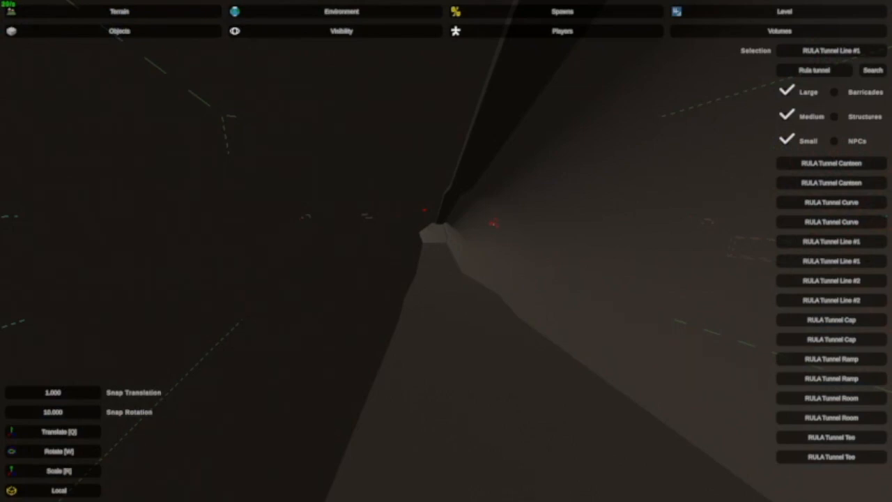
mouse_move(373, 260)
right_down()
mouse_move(384, 251)
mouse_move(375, 240)
mouse_move(356, 247)
mouse_move(362, 231)
mouse_move(364, 252)
right_up()
key(w)
key(w)
key(s)
key(w)
key(s)
key(w)
right_drag(444, 221, 446, 225)
key(s)
key(w)
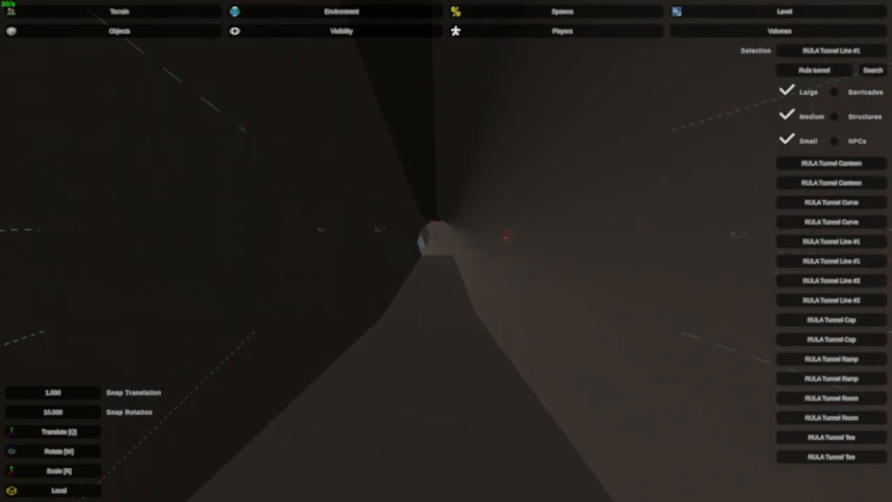
Select the outer straight tunnel sections together, fine-tune their height against the neighbouring section and deselect them.
click(449, 234)
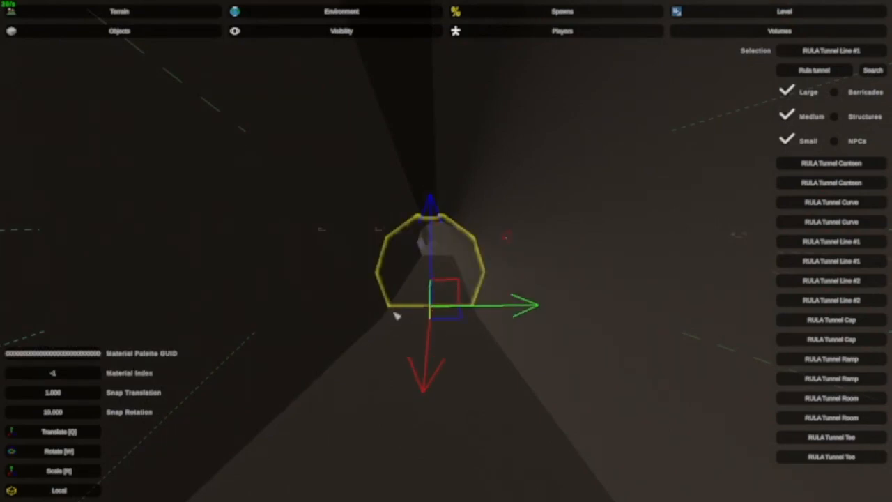
click(396, 311)
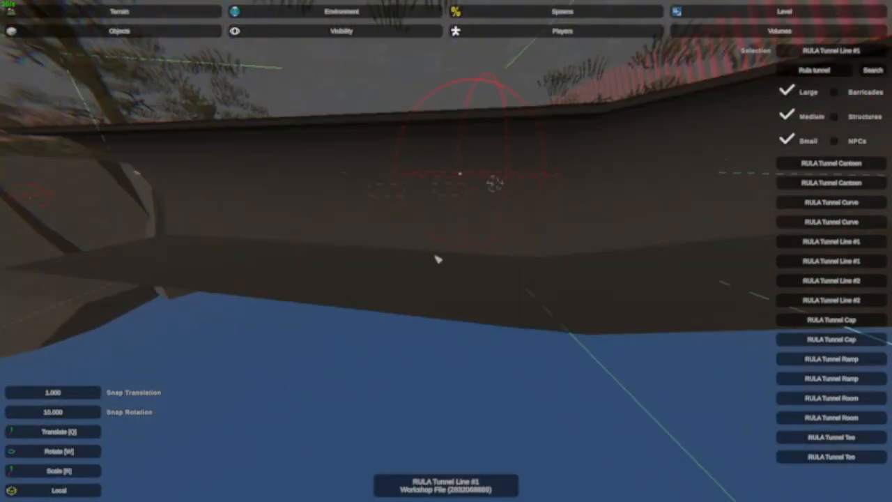
click(436, 257)
shift+click(335, 268)
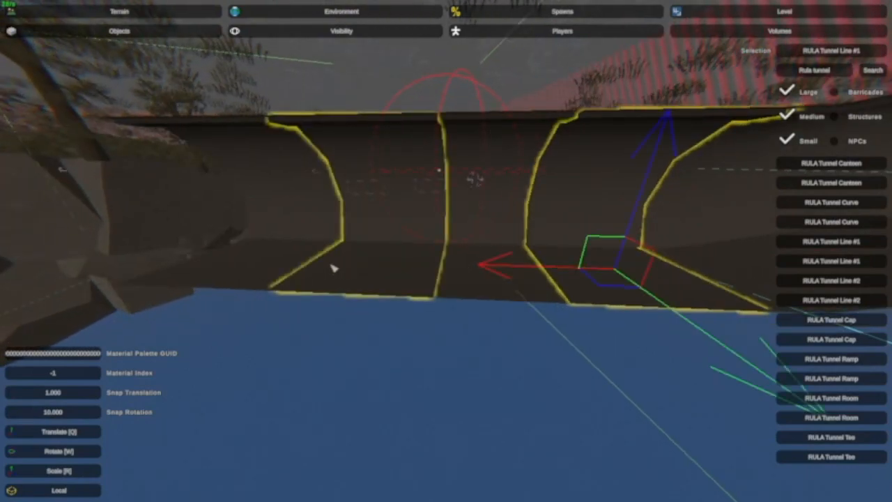
shift+click(277, 268)
shift+click(445, 295)
key(d)
right_drag(446, 295, 279, 293)
key(s)
right_drag(446, 251, 381, 218)
drag(433, 211, 434, 211)
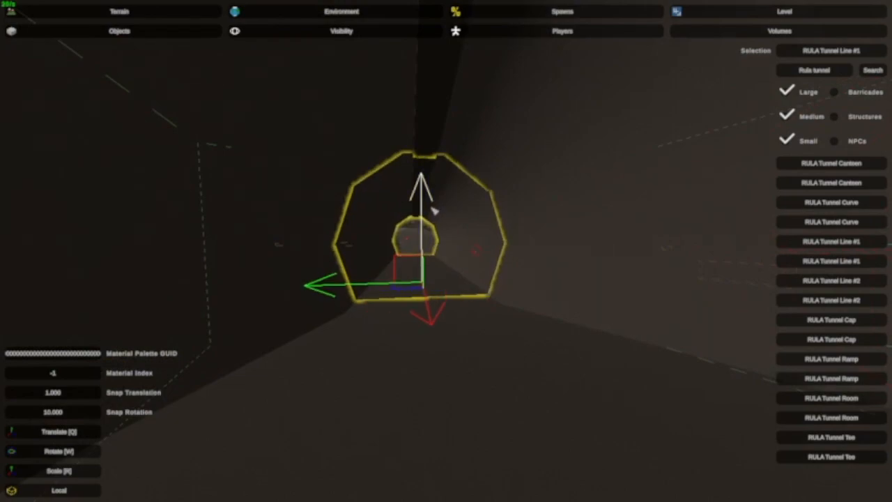
drag(432, 208, 433, 209)
click(448, 206)
Travel alongside and back through the tunnel to examine how the adjusted sections line up inside.
key(s)
right_drag(447, 251, 750, 227)
key(a)
key(w)
key(w)
key(w)
key(w)
key(w)
key(w)
key(w)
key(s)
key(w)
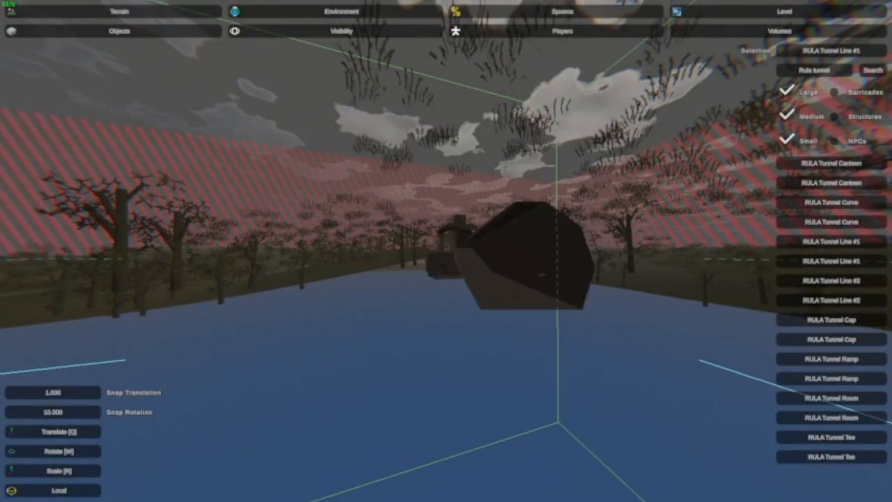
key(d)
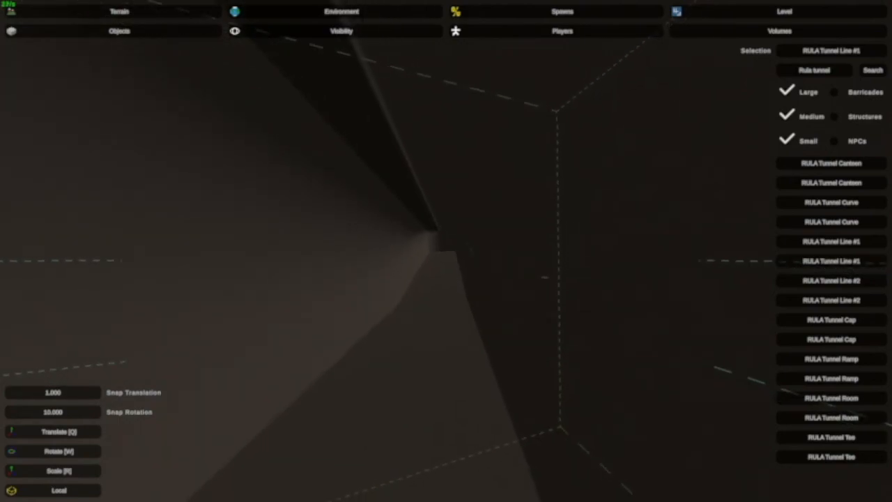
Duplicate the two end RULA Tunnel Line #1 sections, slide the copies lengthwise onto the tunnel's open end and deselect them.
right_drag(446, 251, 299, 346)
key(w)
key(w)
key(s)
mouse_move(446, 251)
right_down()
mouse_move(429, 260)
mouse_move(433, 254)
right_up()
key(w)
click(368, 260)
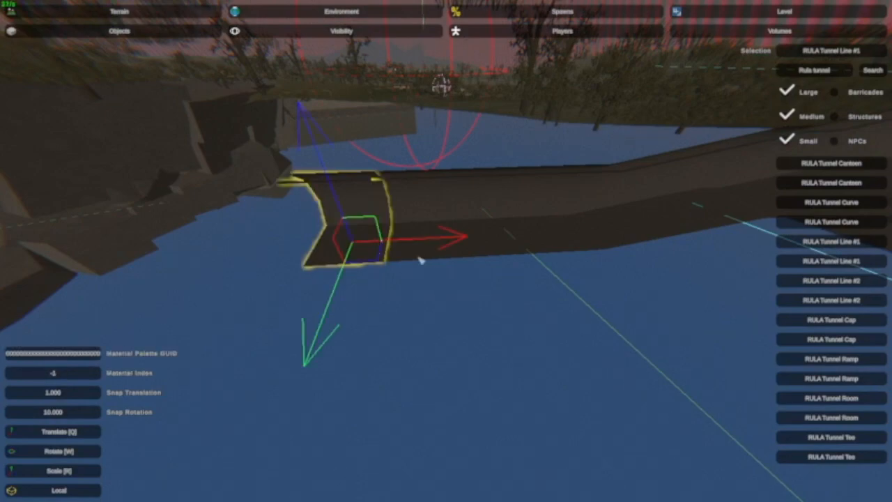
ctrl+click(499, 261)
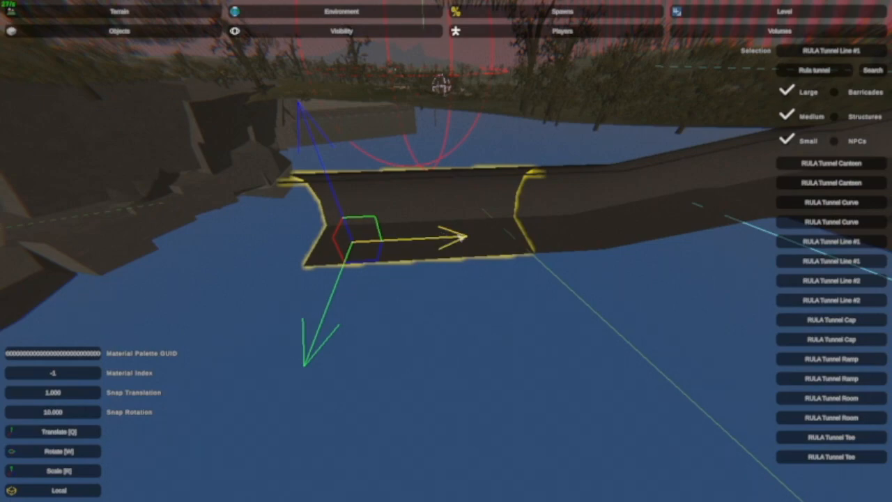
drag(460, 239, 258, 249)
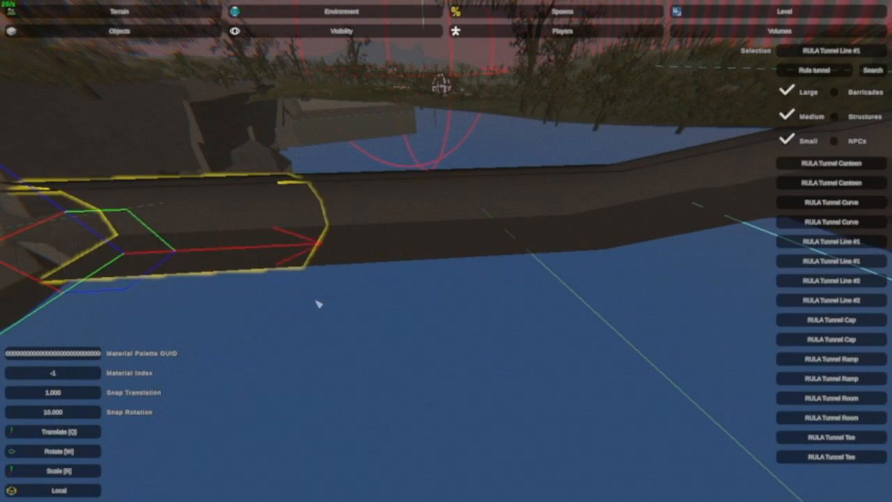
click(334, 315)
Select the separate RULA tunnel pieces with the side rooms and bring them to the tunnel's open end.
key(a)
right_drag(339, 325, 297, 275)
key(w)
right_drag(446, 251, 320, 262)
key(d)
key(w)
key(d)
click(479, 260)
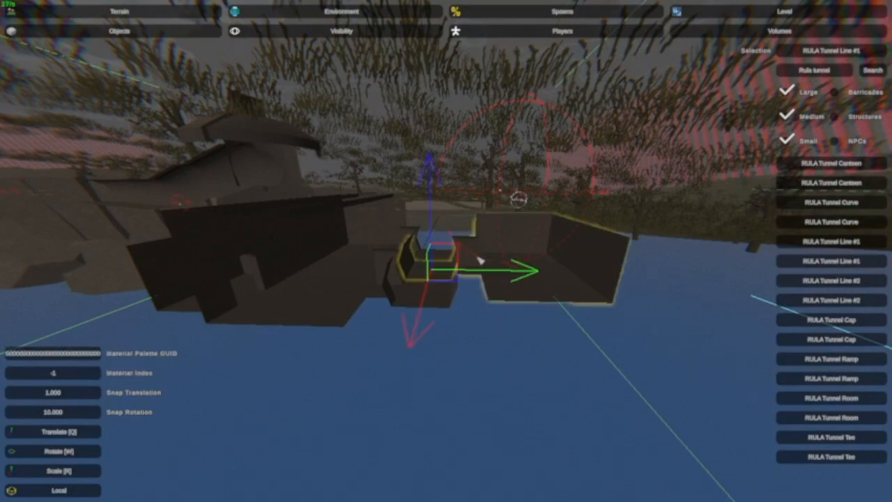
shift+click(359, 275)
key(s)
right_drag(360, 273, 448, 253)
key(d)
key(a)
key(s)
key(d)
key(a)
key(a)
key(d)
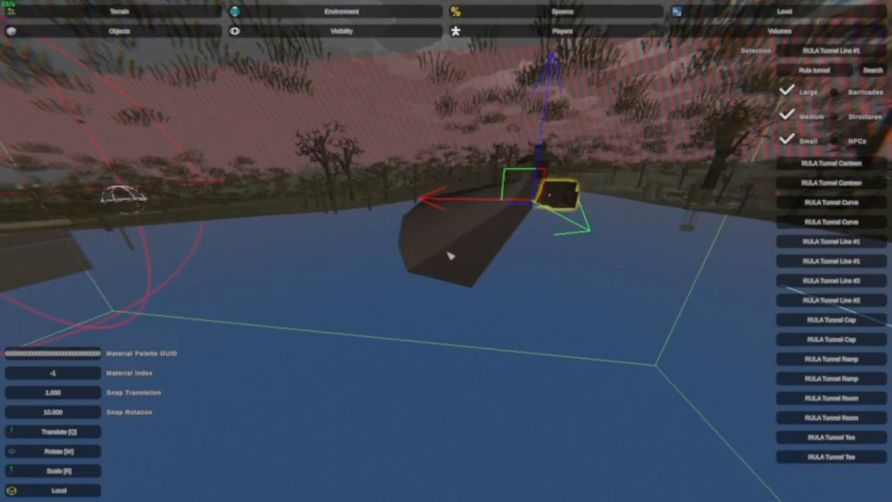
key(e)
Rotate the side-room pieces about their vertical axis and shift them sideways and lengthwise to the tunnel's open end.
right_drag(452, 267, 447, 257)
key(s)
key(w)
key(s)
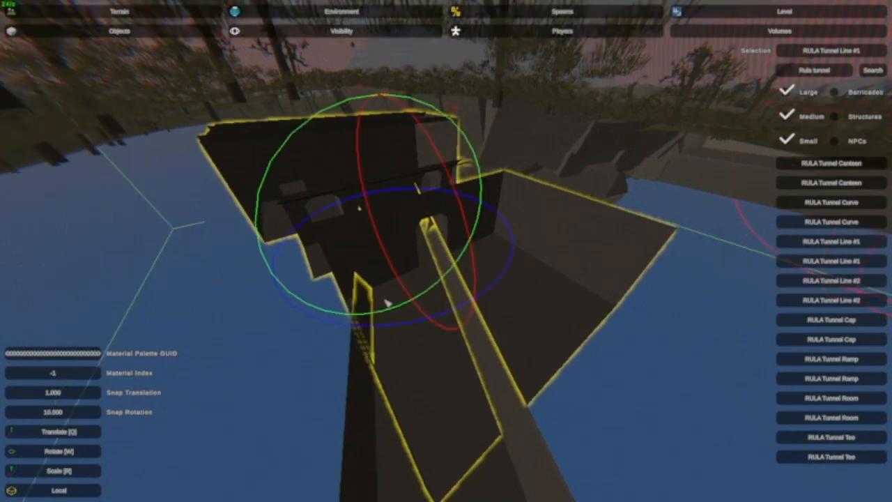
drag(383, 333, 528, 335)
key(q)
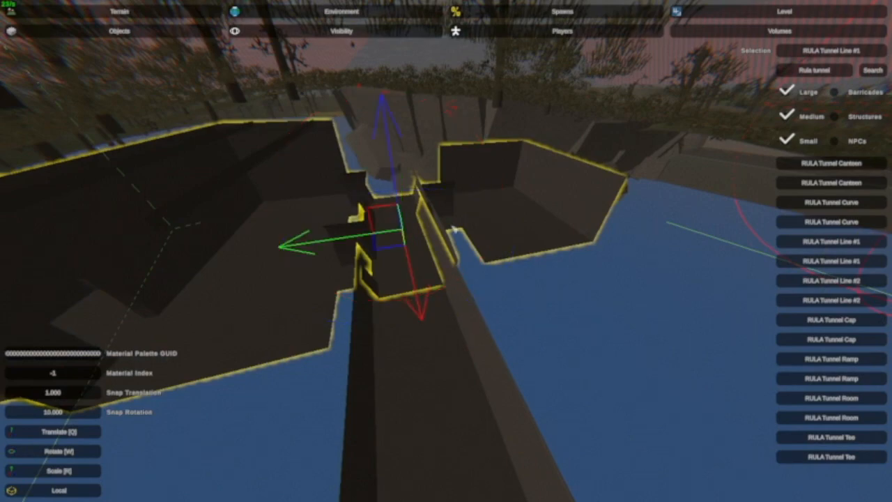
drag(324, 242, 318, 243)
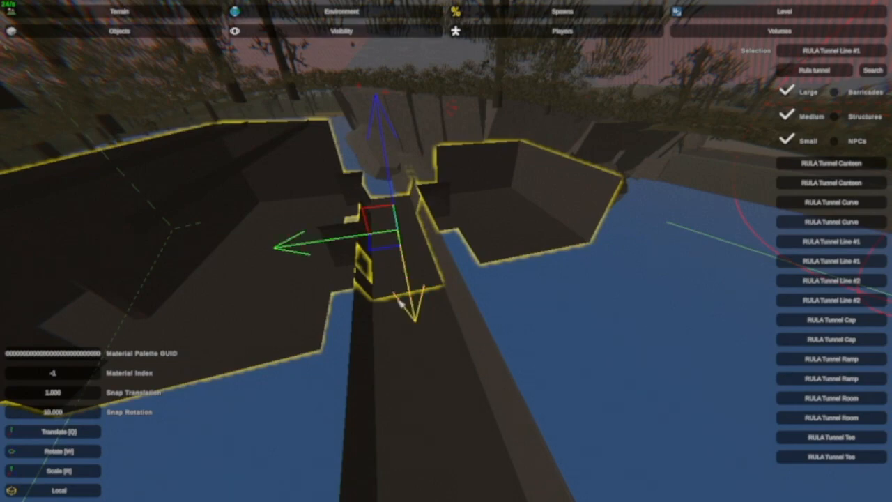
drag(412, 303, 387, 230)
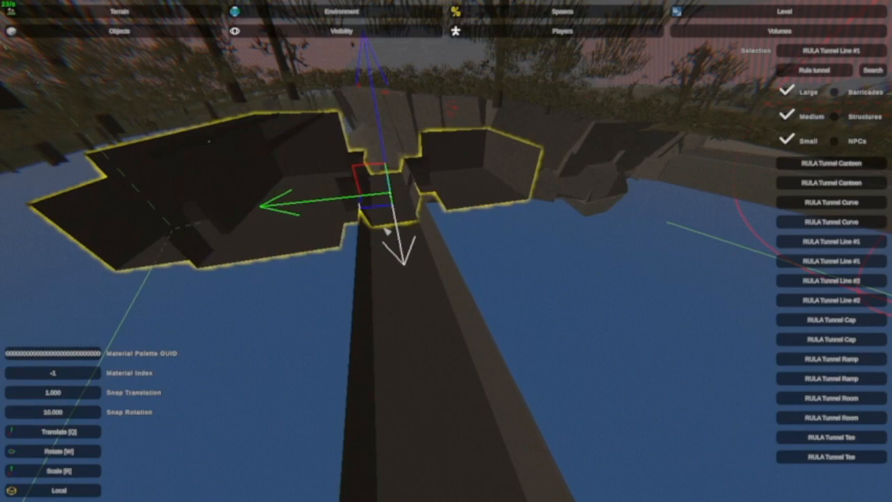
Examine the joint between the side-room pieces and the straight tunnel from inside the tunnel.
key(a)
right_drag(387, 231, 663, 216)
key(a)
key(a)
right_drag(446, 251, 557, 285)
key(w)
key(w)
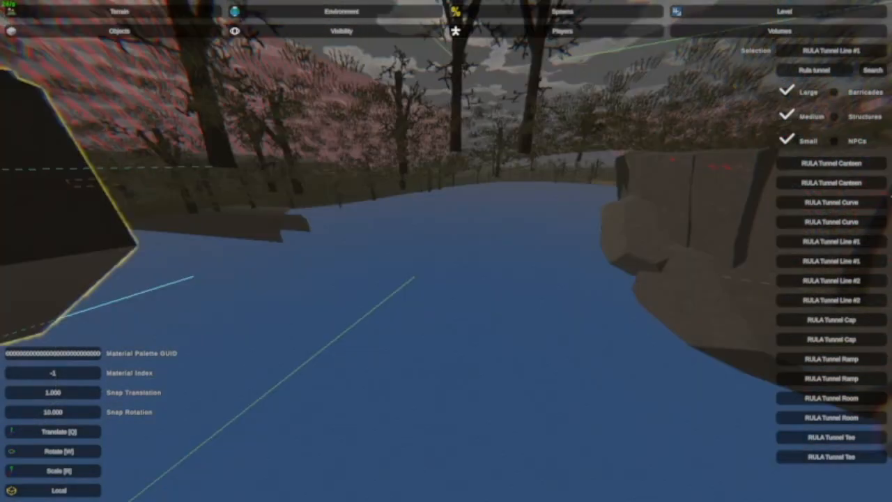
right_drag(446, 251, 819, 247)
key(w)
key(w)
key(w)
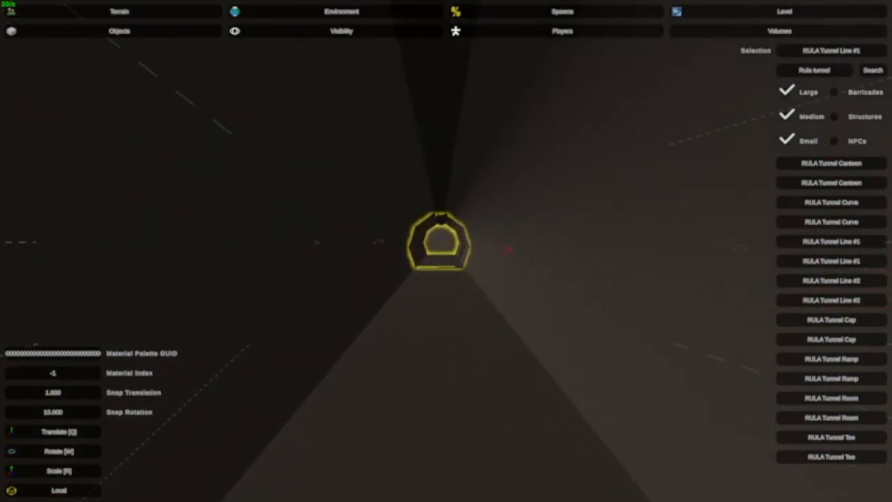
key(w)
key(s)
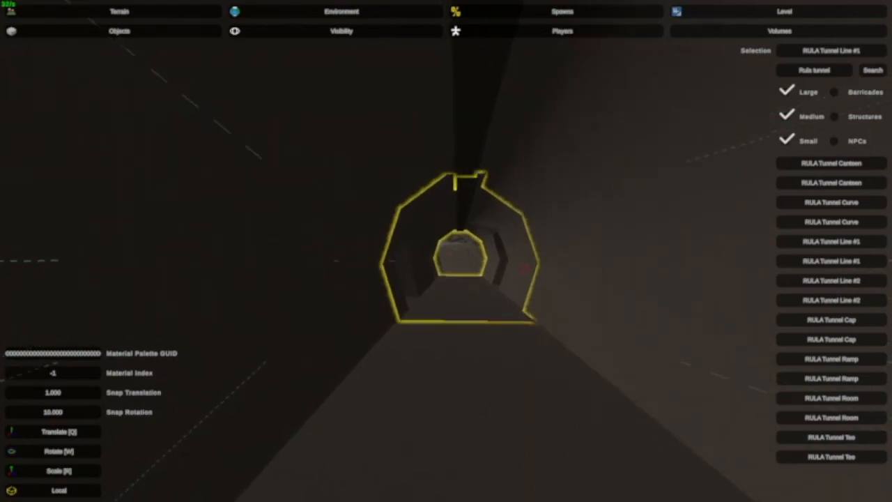
key(w)
key(w)
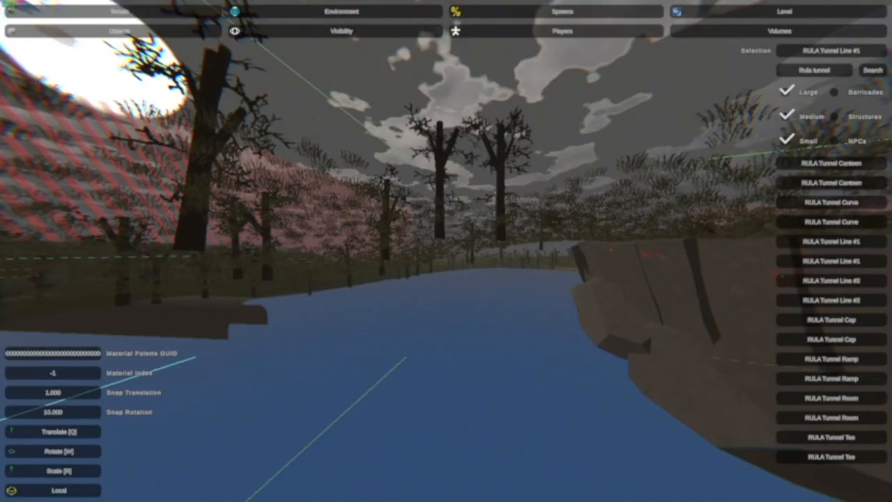
key(w)
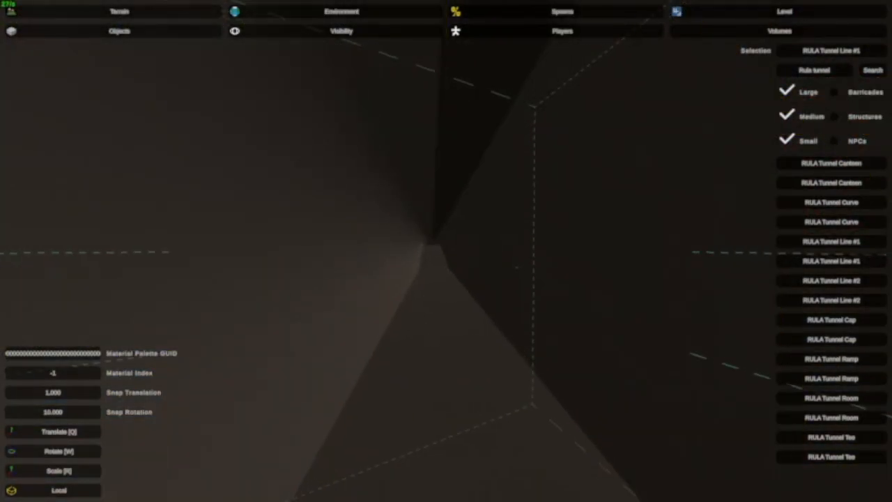
key(w)
key(s)
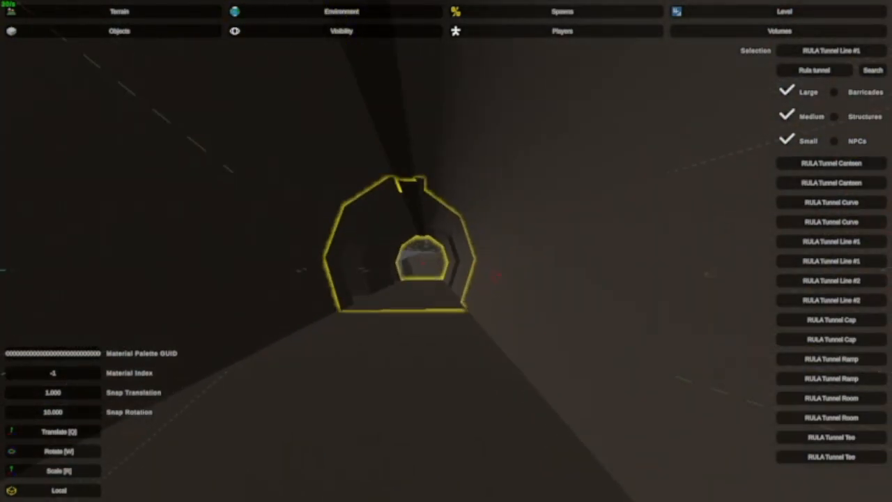
Nudge the side-room pieces sideways and lengthwise until they are flush with the tunnel walls and deselect them.
key(w)
key(w)
key(a)
key(d)
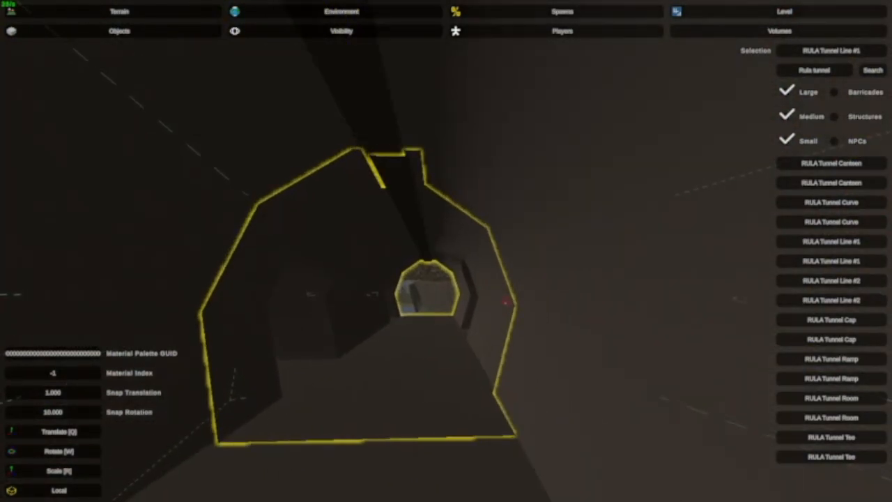
key(a)
key(d)
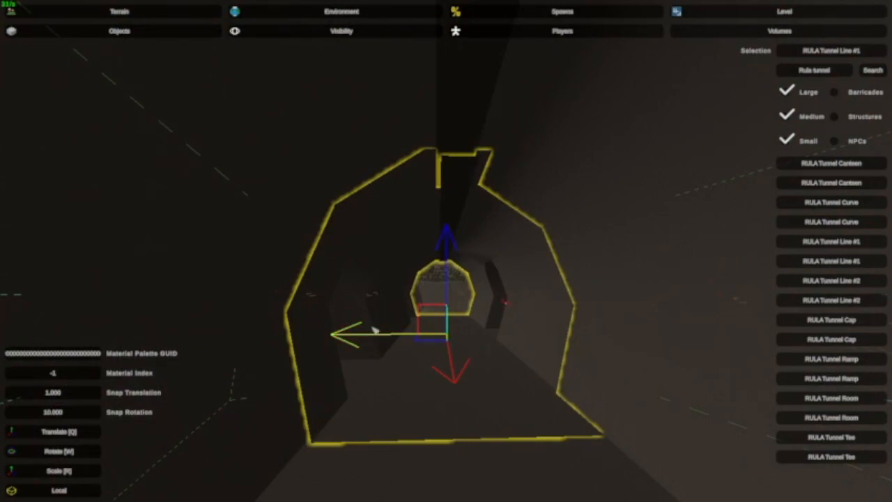
drag(366, 339, 364, 340)
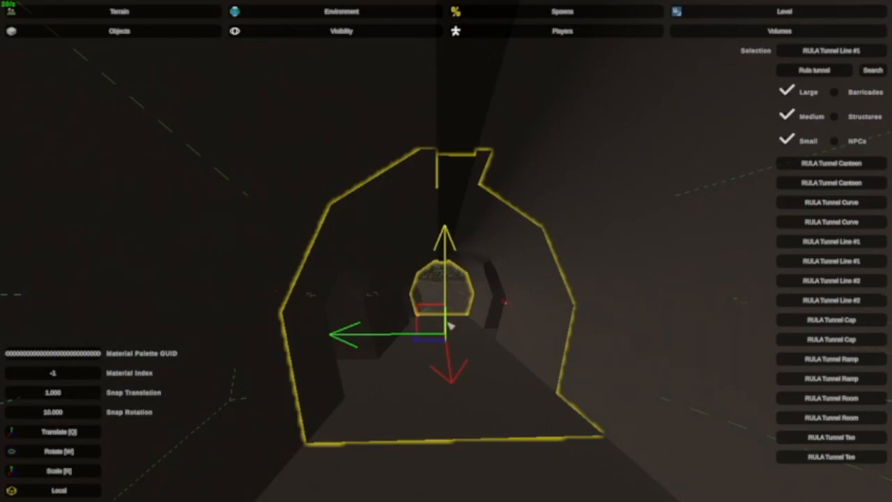
drag(452, 366, 451, 374)
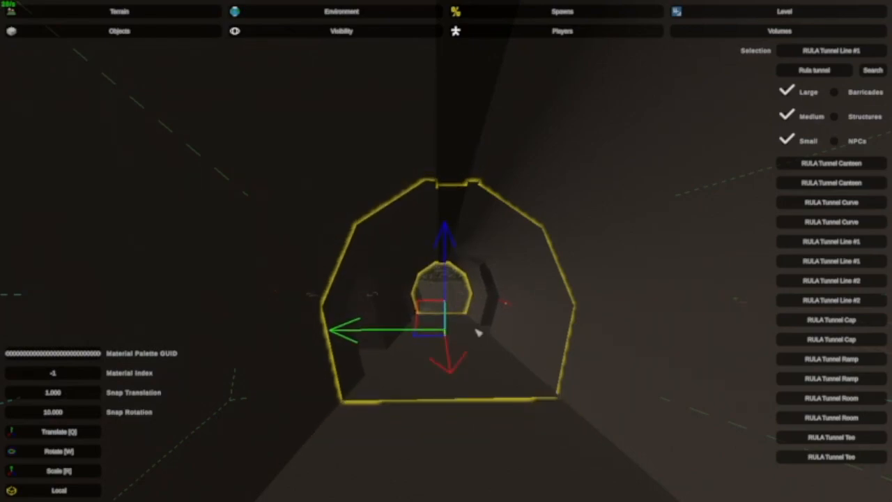
click(462, 305)
click(460, 305)
Examine the joined tunnel and its side rooms by travelling through and around the outside.
right_drag(460, 305, 266, 285)
key(w)
key(w)
key(w)
key(w)
key(w)
right_drag(446, 250, 460, 419)
key(s)
right_drag(446, 251, 578, 212)
key(w)
key(w)
right_drag(446, 251, 390, 259)
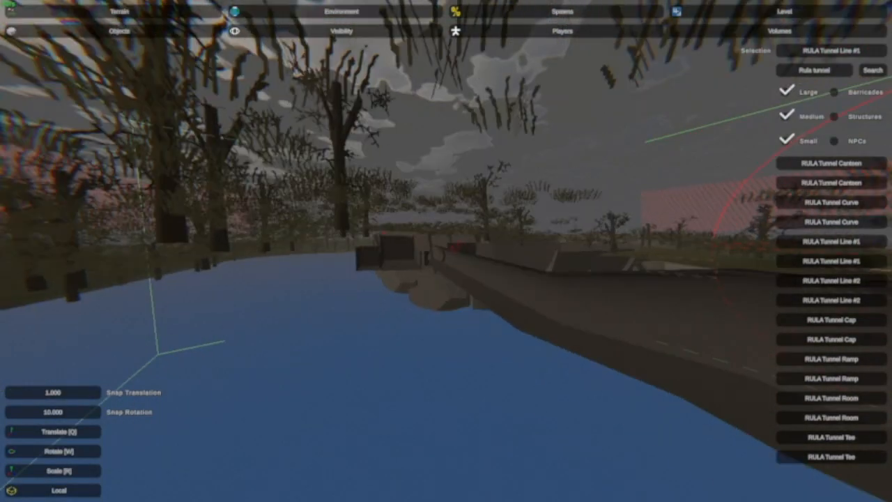
Search the object list for BUNKER at the side-room end of the tunnel.
right_drag(446, 251, 492, 241)
key(w)
key(s)
key(w)
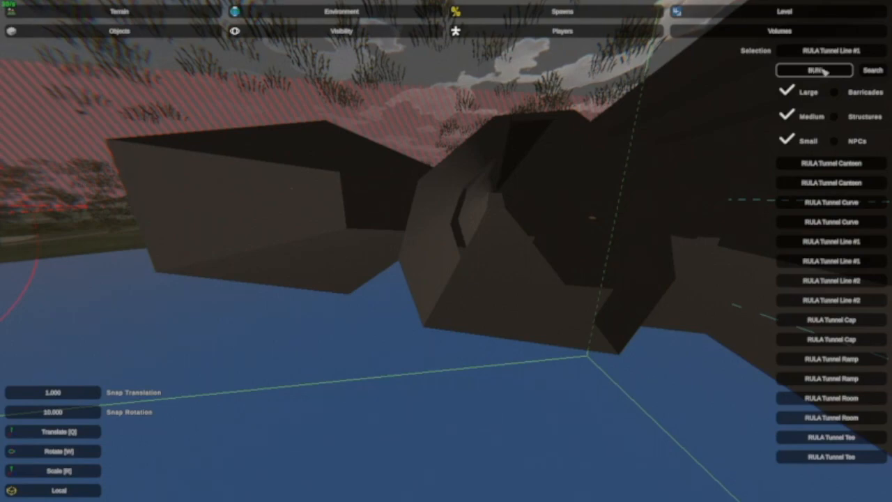
key(Return)
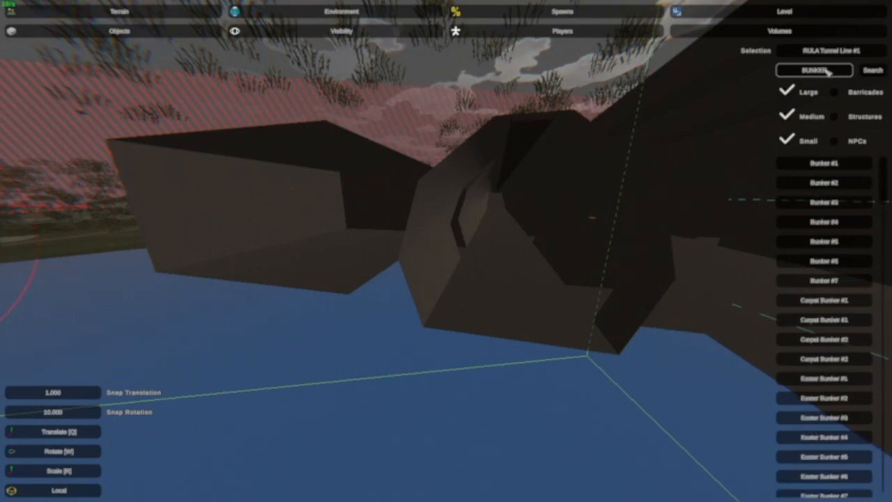
Try placing Bunker #6 at the side-room end of the tunnel and delete it.
click(824, 261)
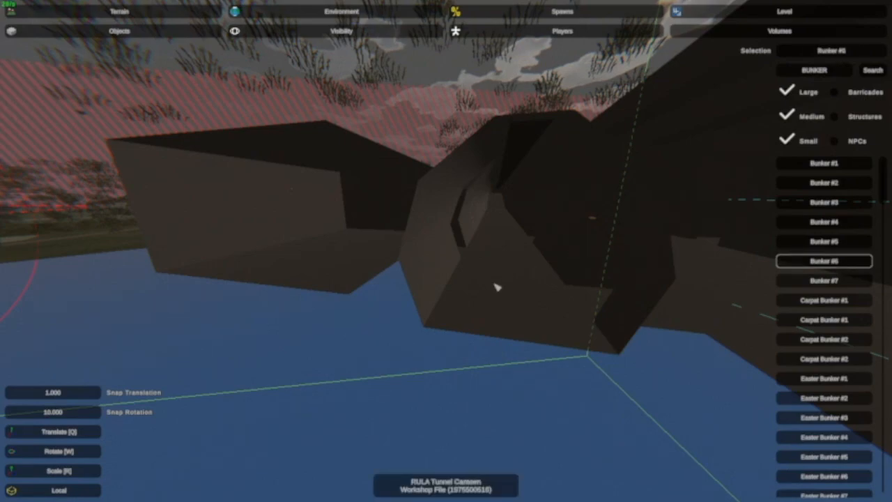
key(e)
right_drag(472, 307, 450, 256)
key(Delete)
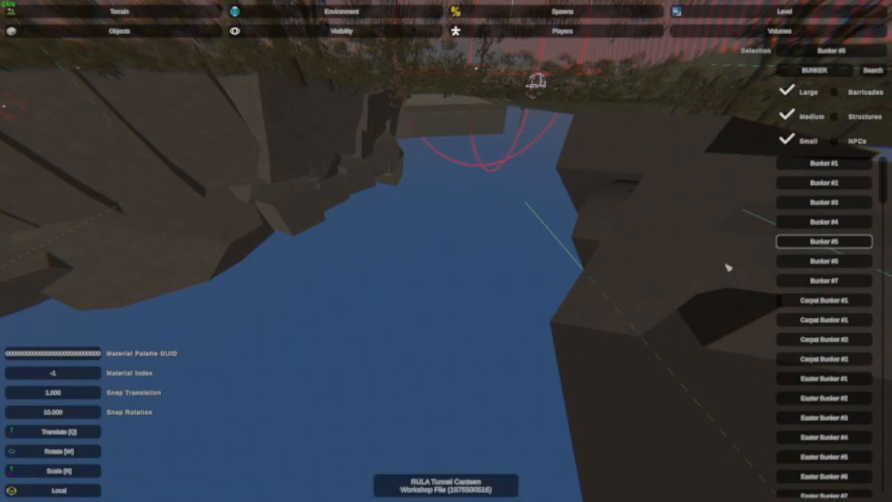
Place Bunker #5 at the side-room end of the tunnel.
key(e)
right_drag(633, 367, 477, 213)
key(s)
right_drag(448, 310, 447, 310)
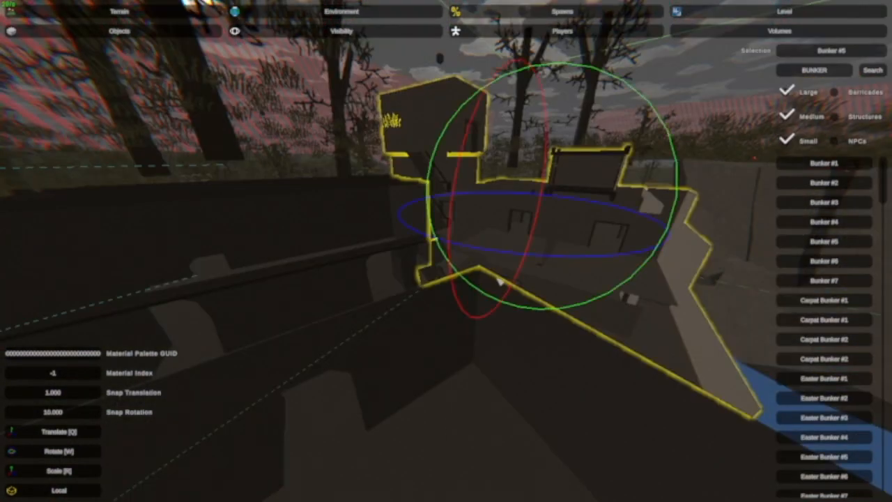
Rotate Bunker #5 and shift it so its entrance faces the tunnel's side-room end.
drag(564, 255, 307, 270)
key(q)
drag(544, 219, 680, 268)
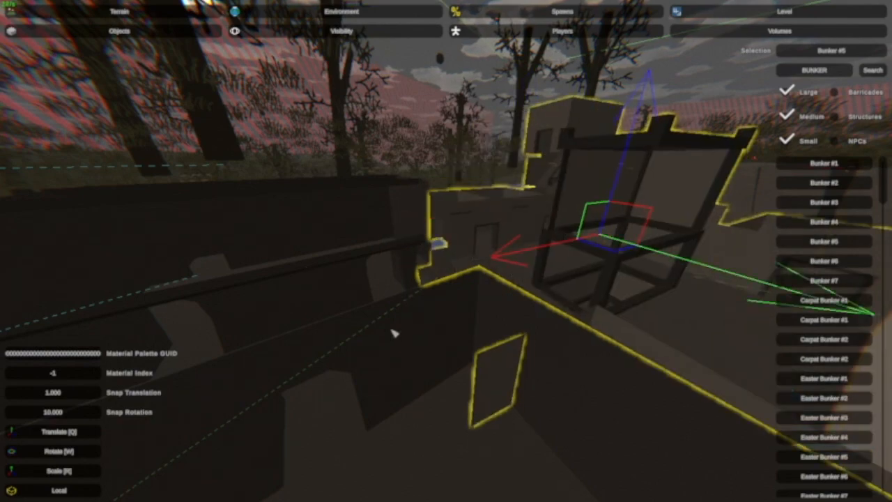
right_drag(394, 334, 448, 255)
key(w)
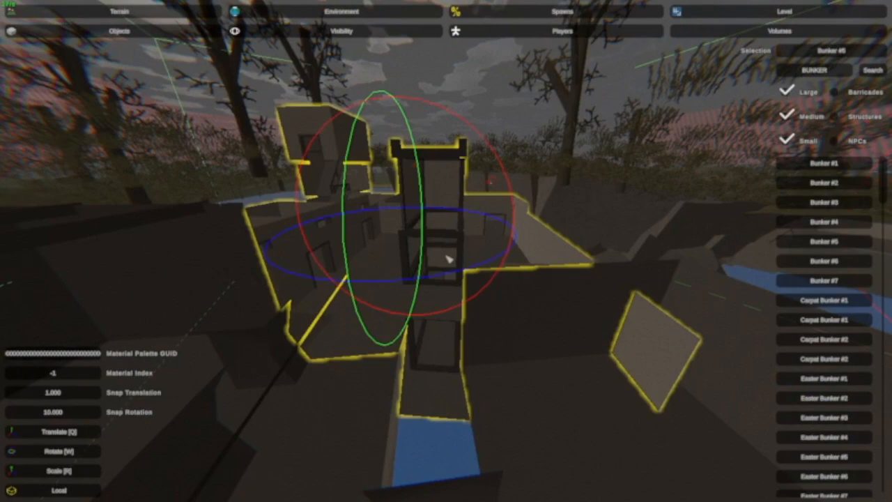
drag(401, 287, 424, 283)
Move Bunker #5 sideways, down and along the tunnel axis until its entry room meets the side rooms.
key(q)
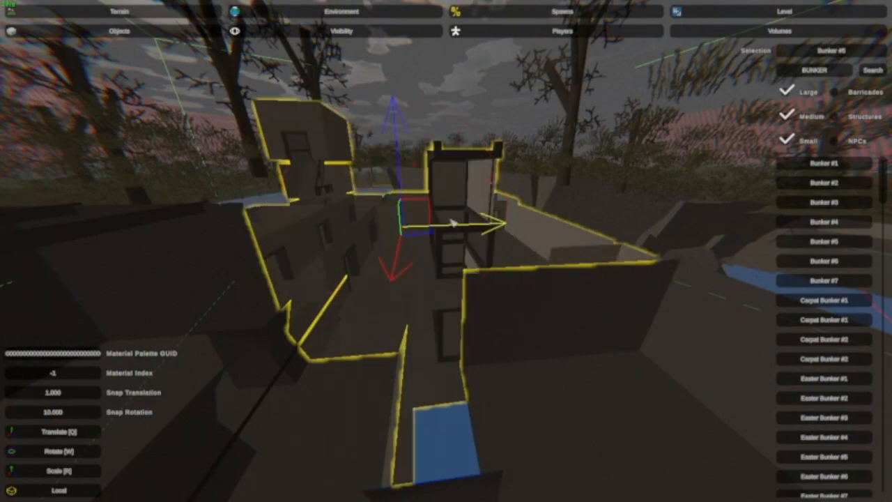
drag(469, 227, 536, 225)
drag(477, 114, 492, 192)
drag(491, 343, 530, 423)
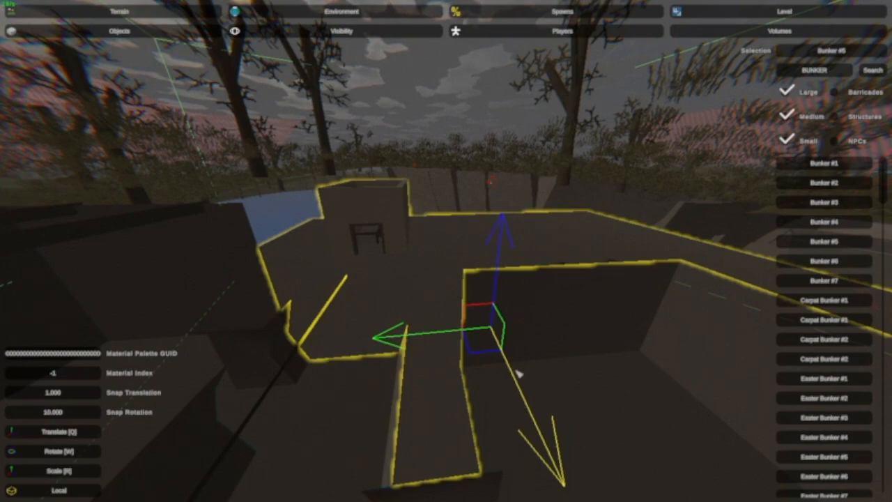
drag(512, 373, 561, 498)
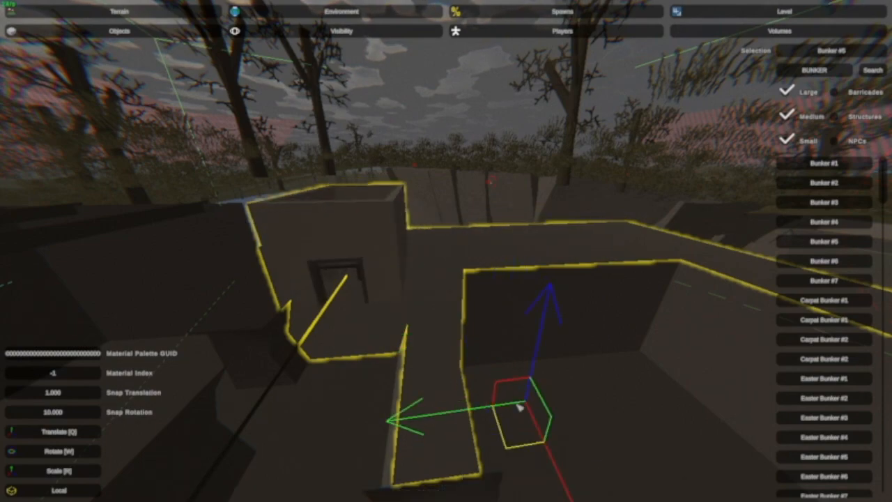
Adjust Bunker #5's position from above to bring its doorway closer to the tunnel opening.
right_drag(521, 407, 564, 356)
key(a)
right_drag(446, 251, 450, 307)
drag(464, 313, 480, 319)
drag(597, 328, 649, 393)
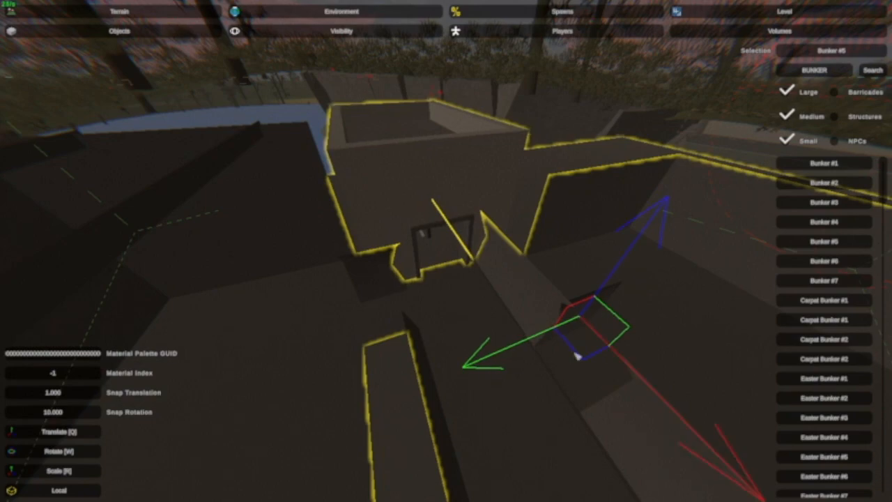
Fine-tune Bunker #5's placement against the tunnel end with small nudges and deselect it.
key(w)
right_drag(492, 301, 492, 301)
key(s)
right_drag(447, 240, 447, 240)
drag(553, 478, 554, 480)
drag(689, 395, 694, 388)
right_drag(544, 391, 447, 250)
right_drag(524, 272, 446, 251)
drag(546, 261, 546, 260)
click(293, 257)
Examine the bunker's entry room, railing and connection to the tunnel from the inside.
right_drag(294, 257, 279, 279)
key(w)
key(s)
key(w)
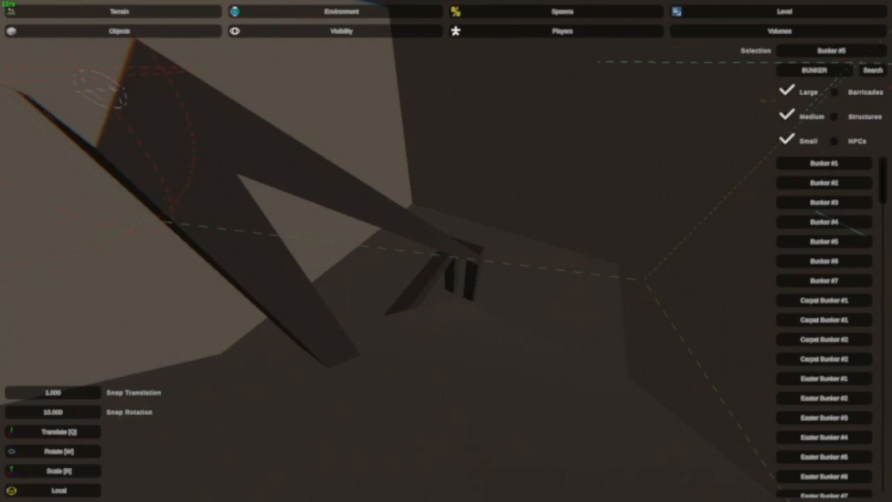
right_drag(446, 251, 751, 178)
key(w)
key(s)
key(w)
key(w)
key(s)
key(w)
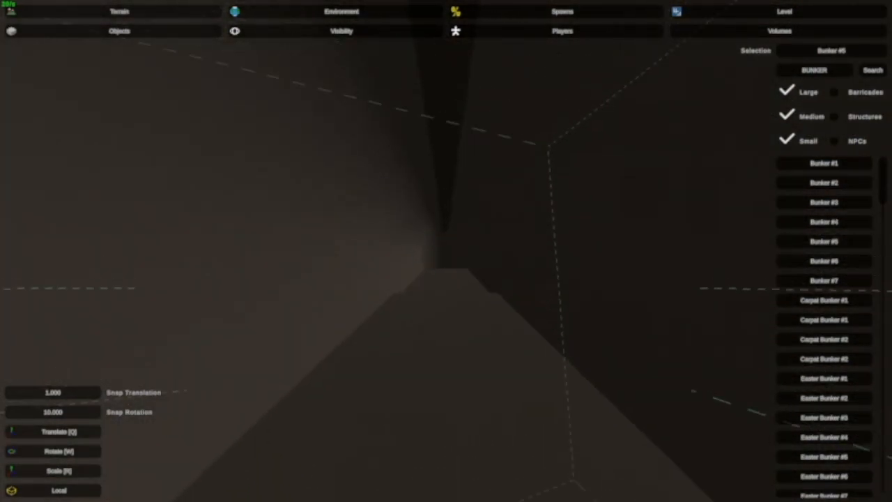
key(w)
right_drag(751, 179, 794, 164)
key(w)
key(w)
key(s)
key(s)
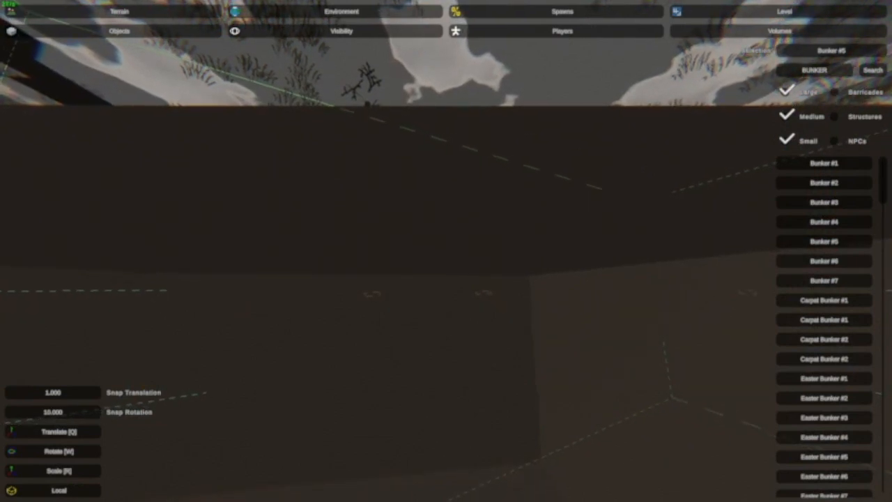
Travel along the inside of the tunnel into the bunker to examine the transition between them.
key(s)
right_drag(794, 163, 474, 202)
key(s)
key(w)
key(s)
key(w)
key(s)
key(w)
key(w)
key(w)
key(w)
key(w)
key(w)
key(w)
key(w)
key(w)
key(w)
key(w)
right_drag(447, 251, 474, 248)
key(w)
key(w)
key(w)
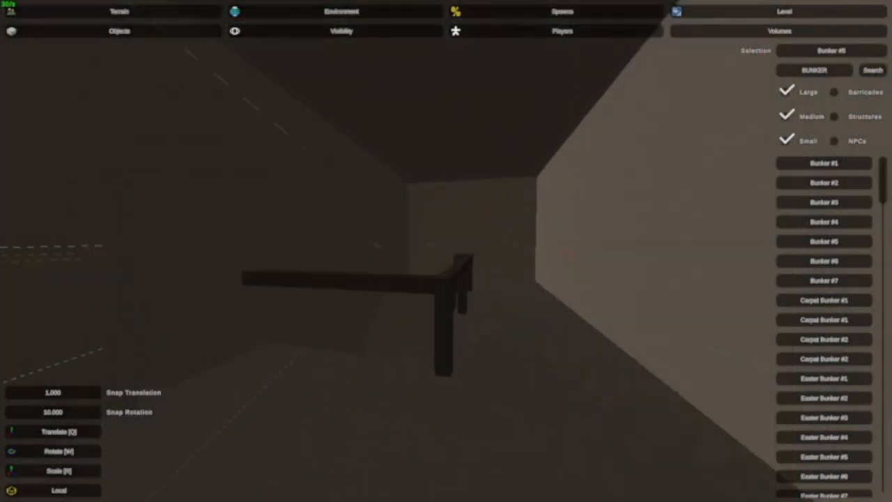
key(w)
Examine the bunker's lower rooms and doorways, ending outside beneath its two floors.
right_drag(446, 251, 370, 341)
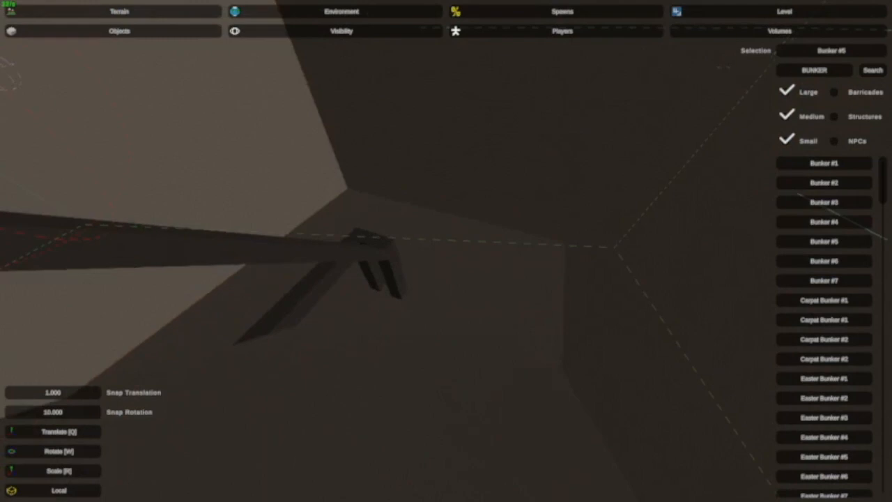
right_drag(446, 251, 391, 279)
right_drag(446, 251, 391, 265)
key(w)
key(w)
key(s)
key(s)
key(w)
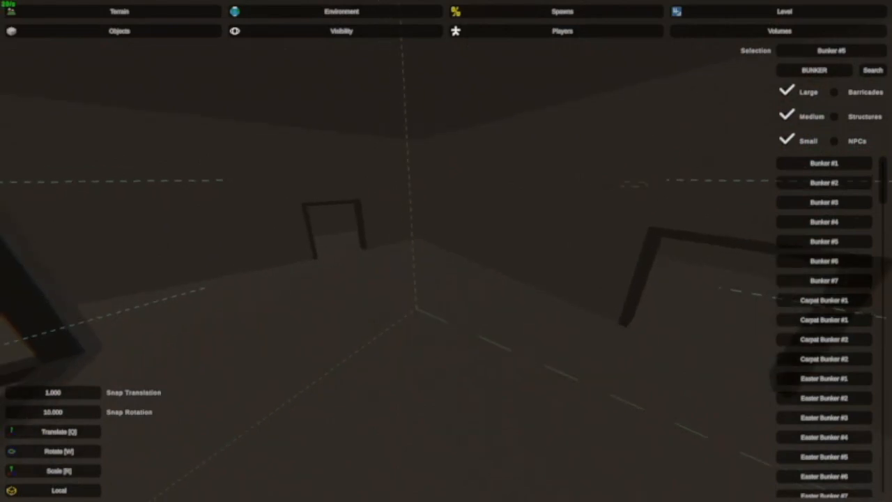
right_drag(446, 251, 540, 300)
key(w)
key(w)
key(s)
key(w)
key(w)
key(w)
key(w)
right_drag(446, 251, 300, 268)
key(w)
key(s)
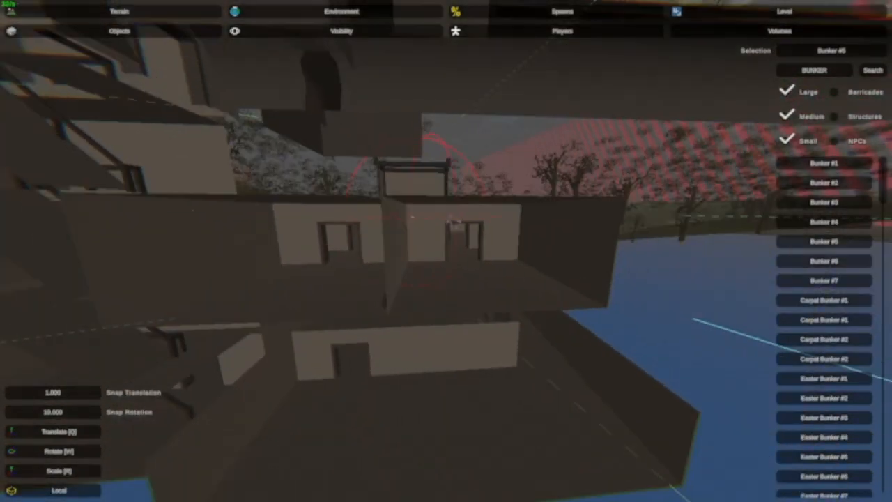
Examine the bunker's exterior from the side and from above, around its roof hatch.
right_drag(456, 221, 736, 267)
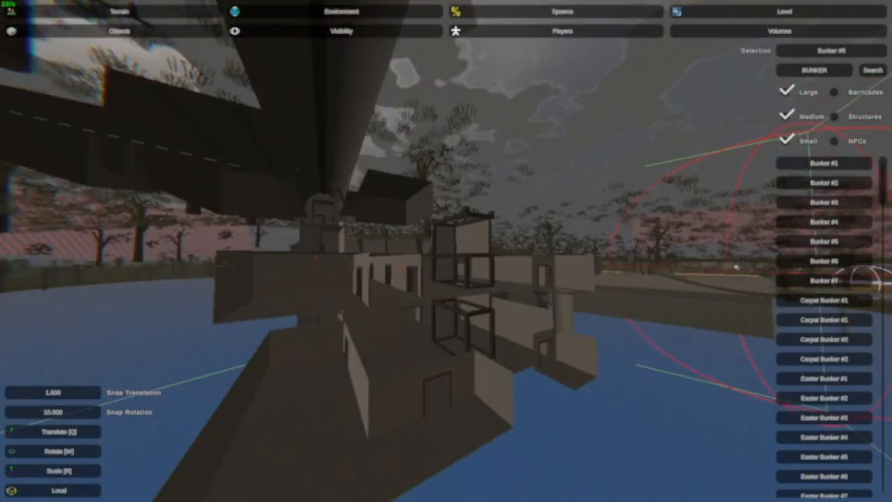
key(a)
right_drag(446, 251, 571, 251)
key(w)
right_drag(522, 266, 676, 314)
key(s)
key(w)
key(w)
key(s)
key(s)
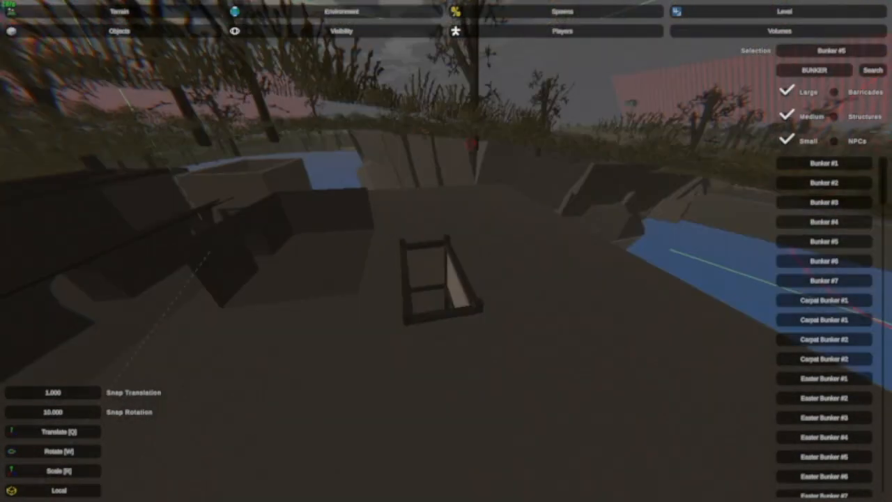
right_drag(446, 279, 226, 272)
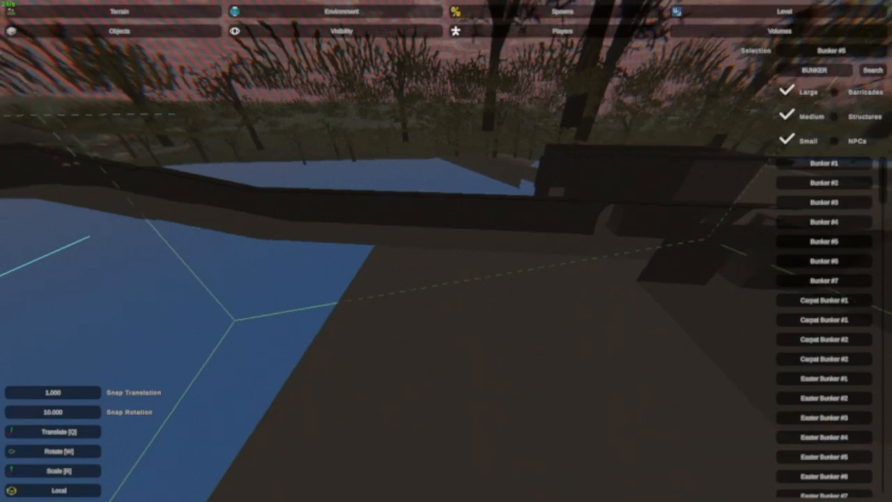
right_drag(446, 265, 670, 248)
key(d)
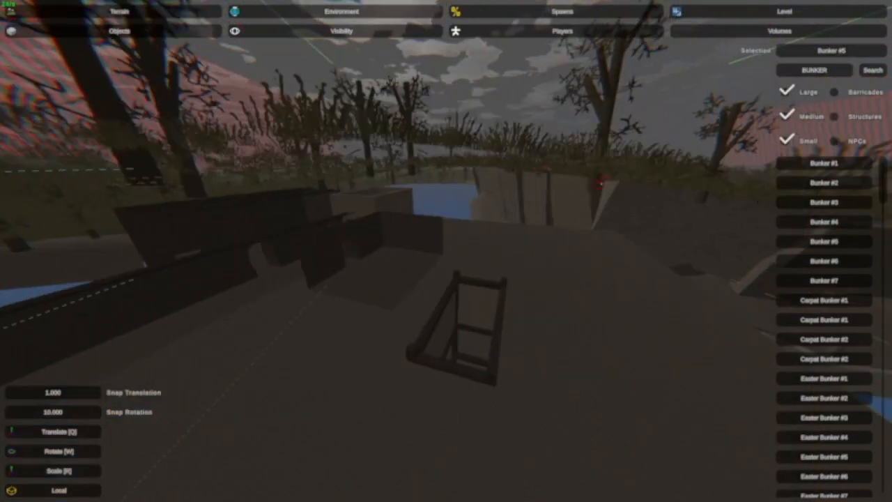
key(s)
key(w)
right_drag(446, 251, 557, 189)
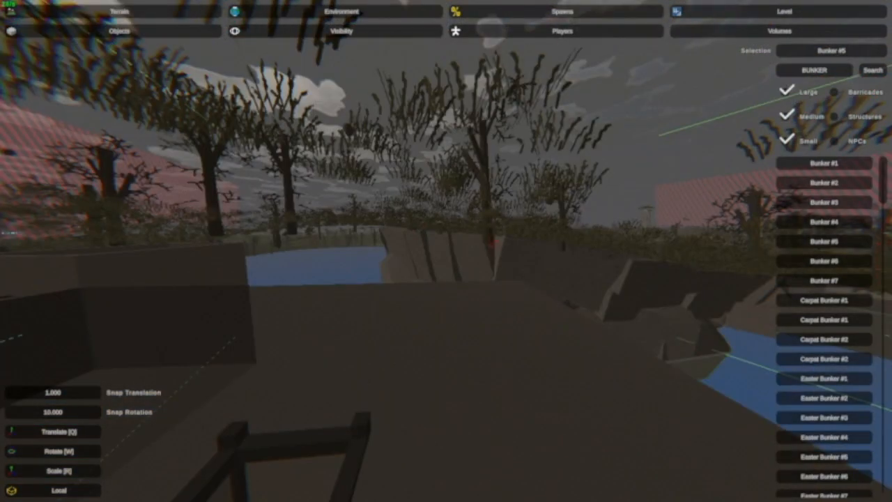
key(w)
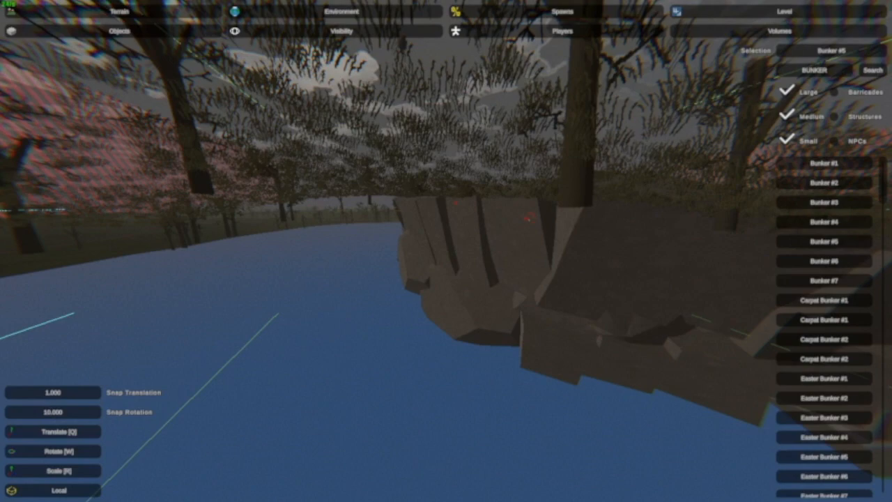
Follow the tunnel from its far entrance over the water back into the bunker's entry room.
right_drag(446, 251, 167, 279)
key(d)
right_drag(447, 251, 188, 177)
key(w)
key(w)
right_drag(446, 251, 369, 153)
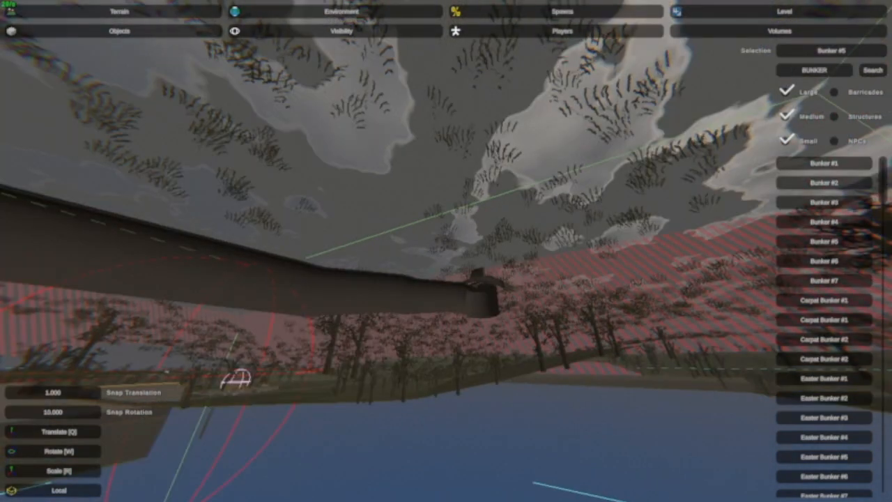
key(w)
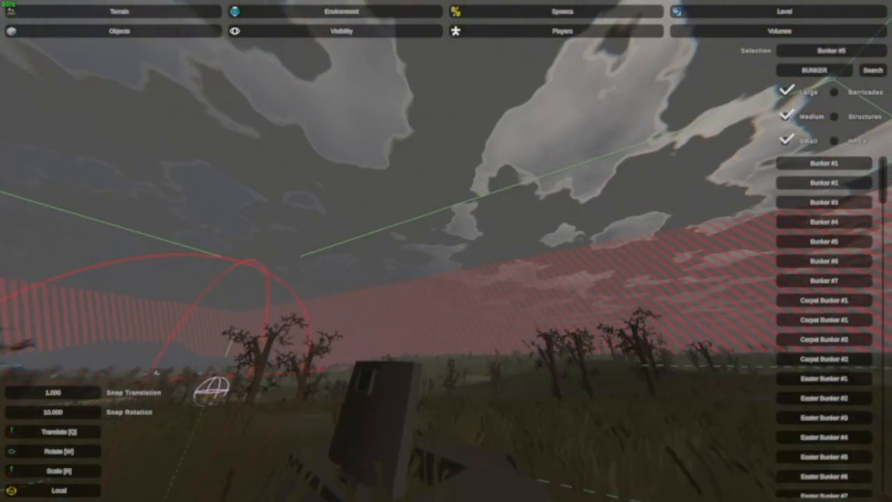
right_drag(446, 251, 446, 300)
key(w)
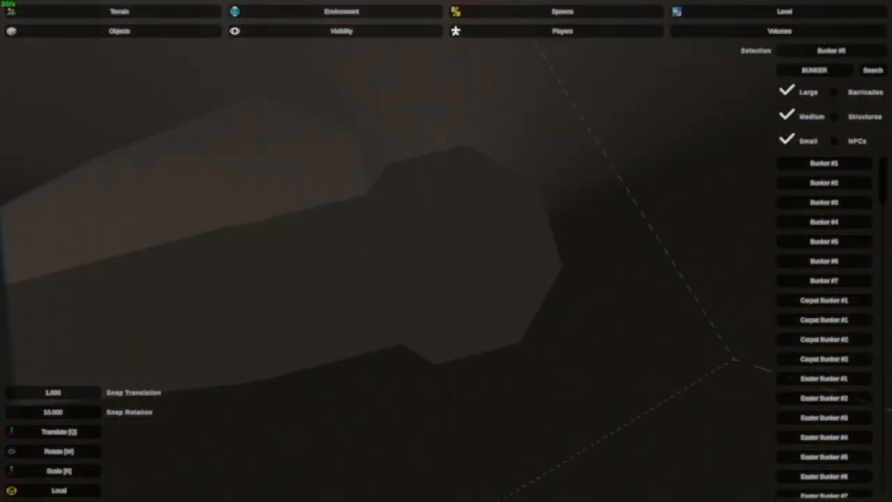
right_drag(446, 251, 592, 188)
key(w)
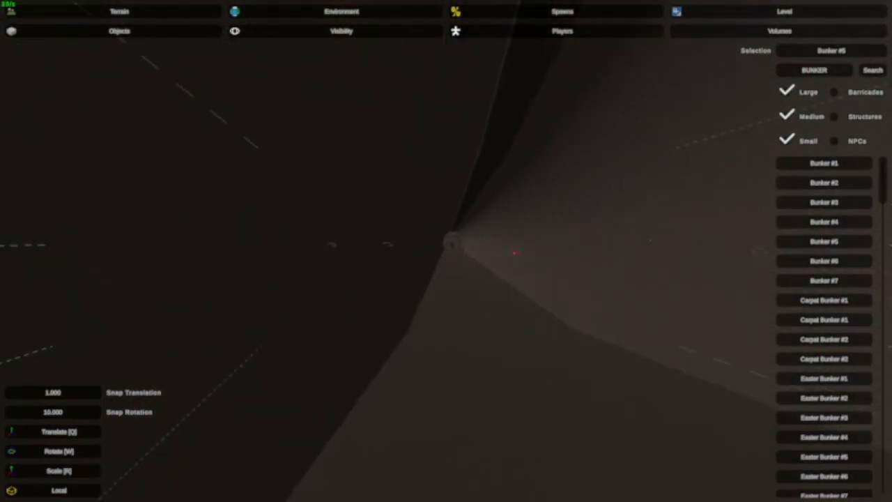
key(w)
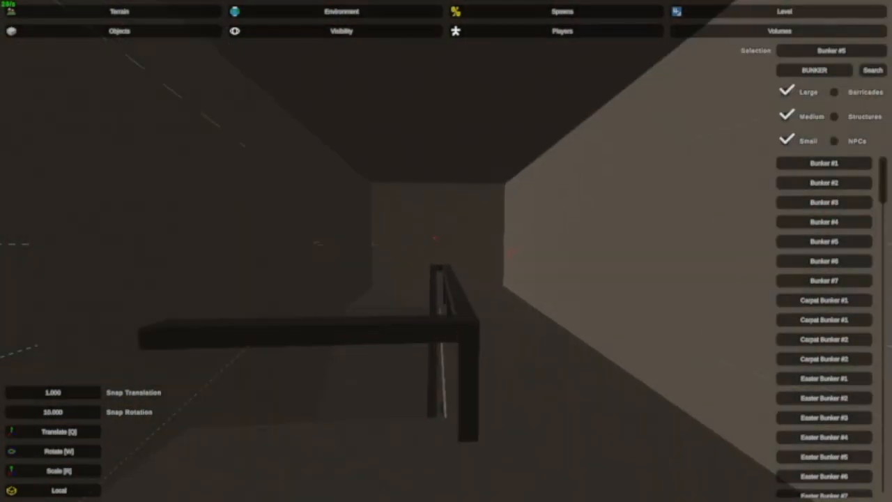
right_drag(446, 251, 293, 268)
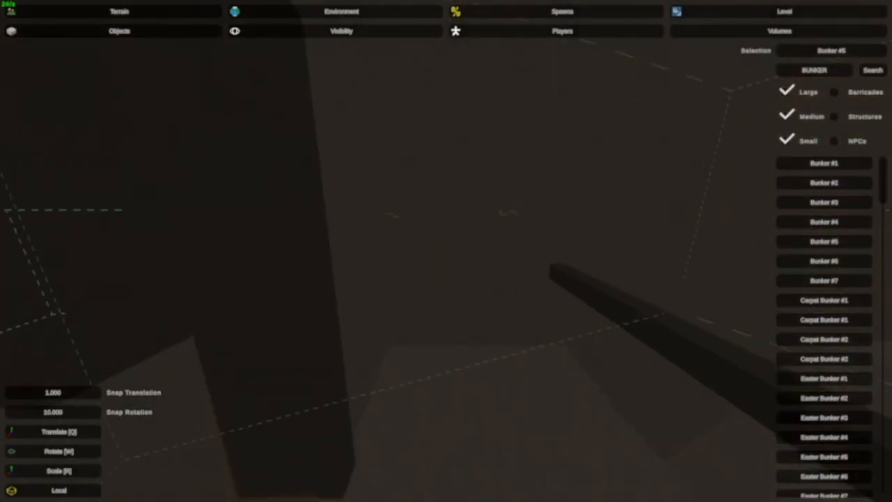
key(w)
right_drag(446, 251, 451, 226)
key(w)
key(w)
key(w)
Select Bunker #5 and slide it along its long axis away from the side rooms.
key(s)
click(452, 227)
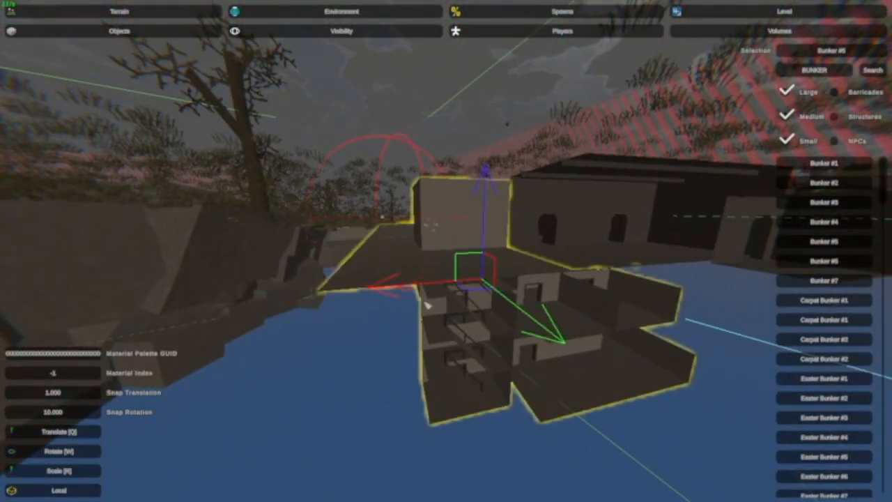
drag(406, 293, 7, 326)
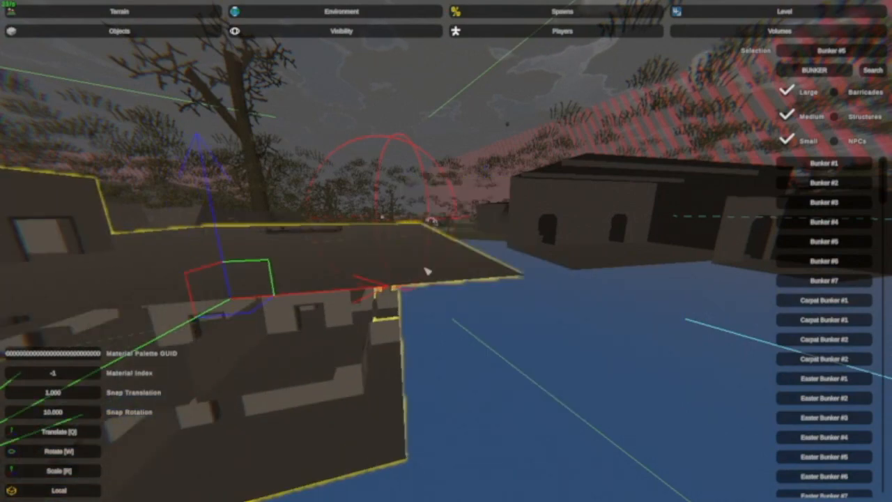
Box-select the straight tunnel sections beside the side rooms and move them along the tunnel axis toward the relocated bunker.
key(s)
right_drag(429, 272, 432, 300)
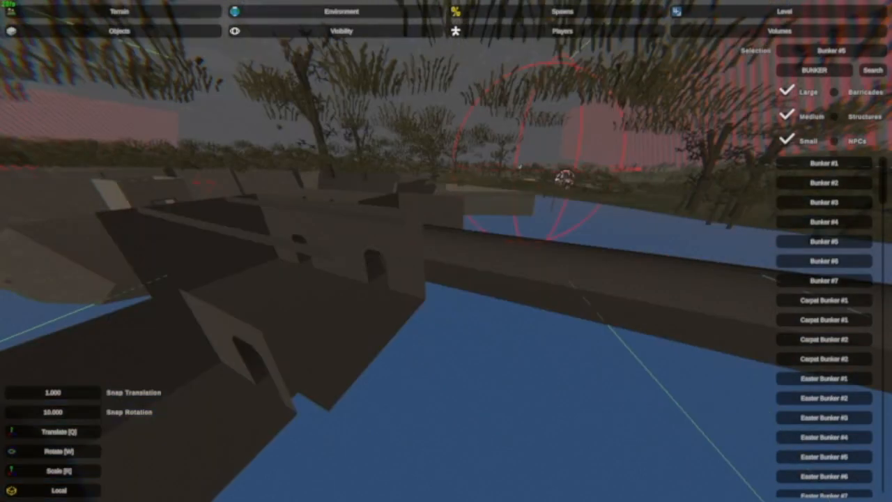
right_drag(432, 251, 502, 307)
key(w)
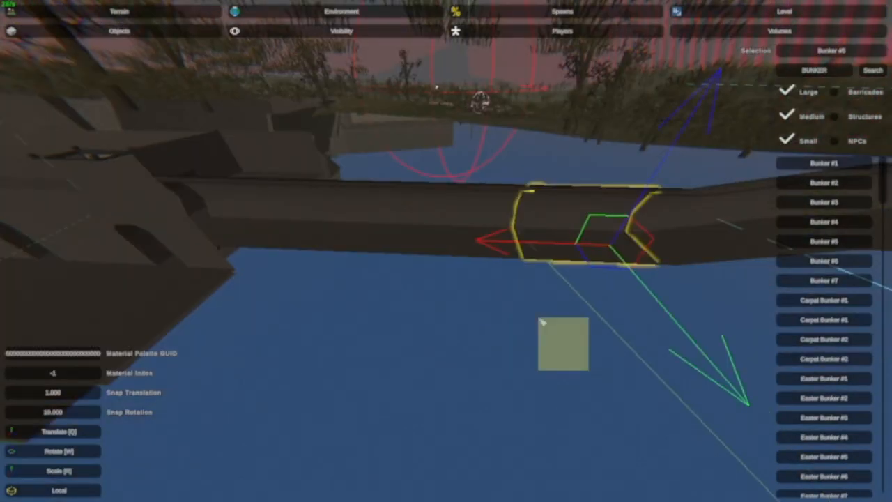
drag(541, 322, 370, 218)
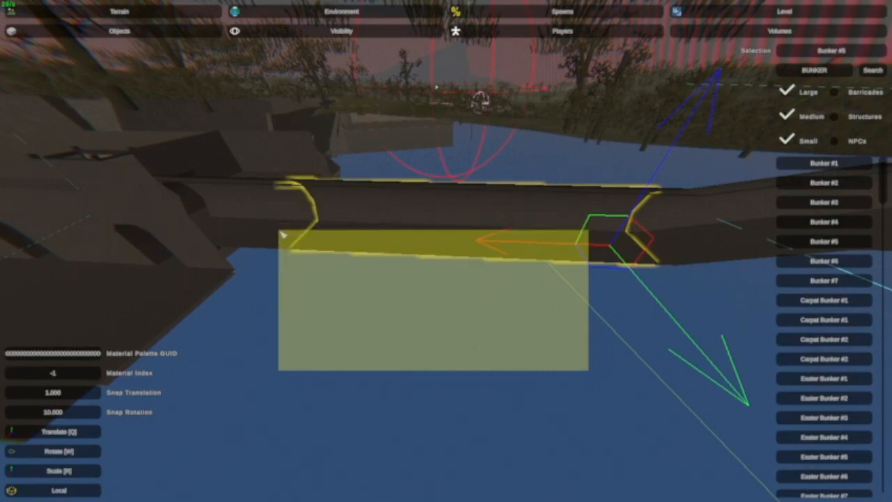
drag(270, 230, 268, 228)
key(s)
right_drag(268, 228, 244, 272)
right_drag(446, 251, 524, 171)
key(w)
key(a)
right_drag(447, 253, 474, 293)
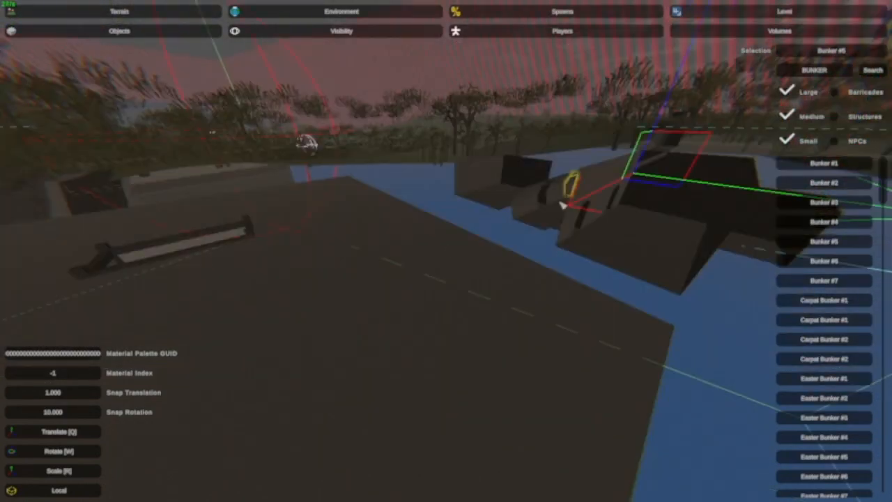
drag(494, 259, 256, 365)
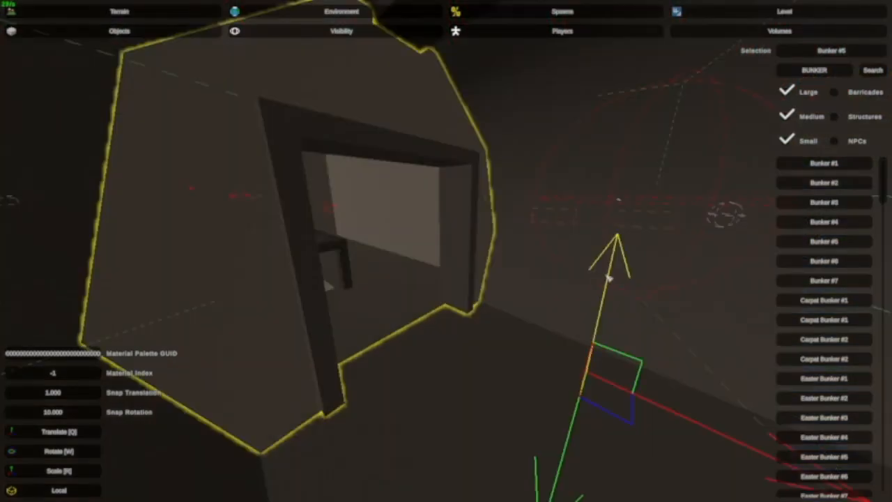
Nudge Bunker #5 at the tunnel's end and check its doorway alignment from inside the tunnel.
drag(608, 278, 614, 277)
click(398, 144)
key(d)
right_drag(398, 144, 306, 140)
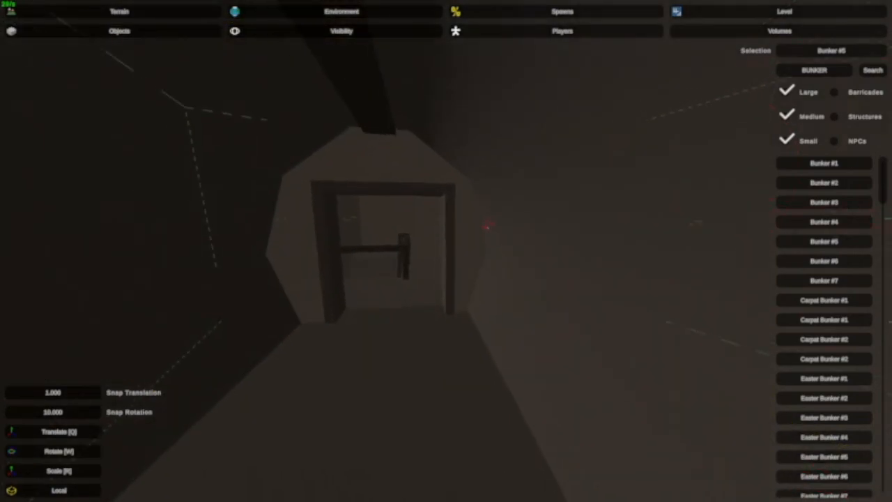
click(425, 194)
right_drag(396, 299, 432, 297)
key(s)
key(s)
mouse_move(446, 251)
right_down()
mouse_move(502, 306)
mouse_move(450, 256)
right_up()
key(a)
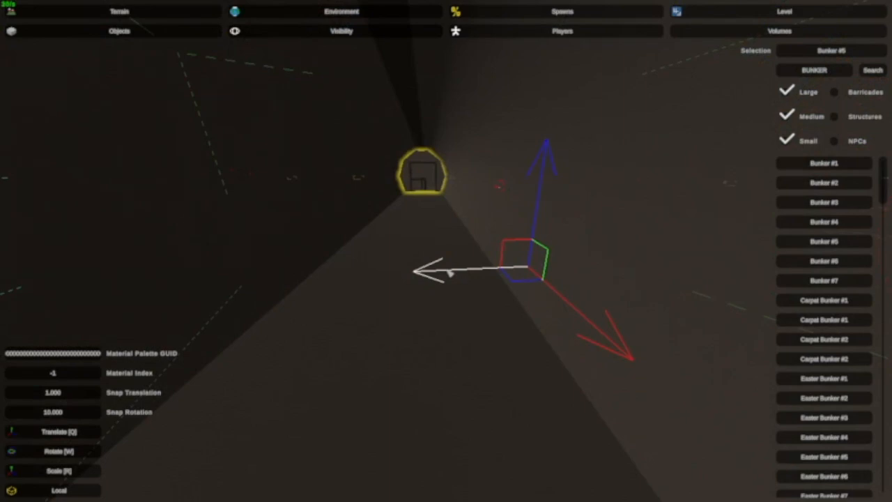
click(426, 165)
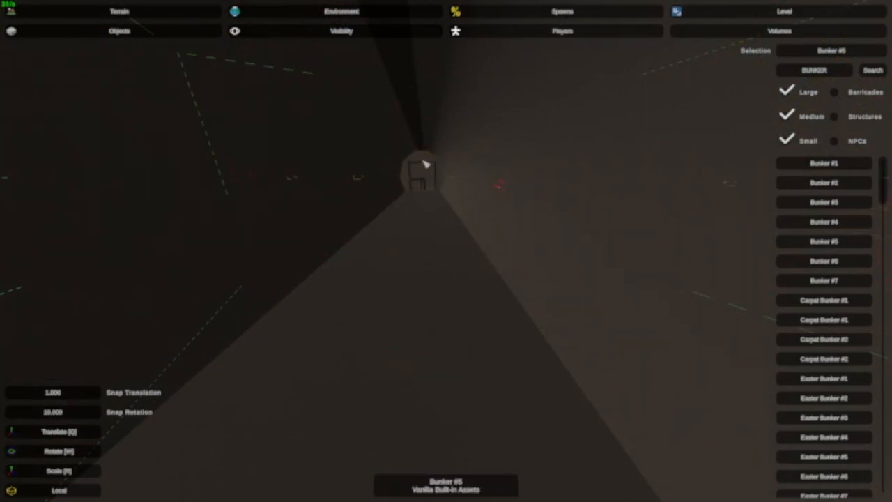
Leave the tunnel and inspect the surrounding woodland and the water beneath the tunnel from outside.
right_drag(425, 165, 377, 120)
key(w)
right_drag(446, 251, 303, 217)
key(w)
key(s)
key(s)
right_drag(446, 251, 627, 286)
key(w)
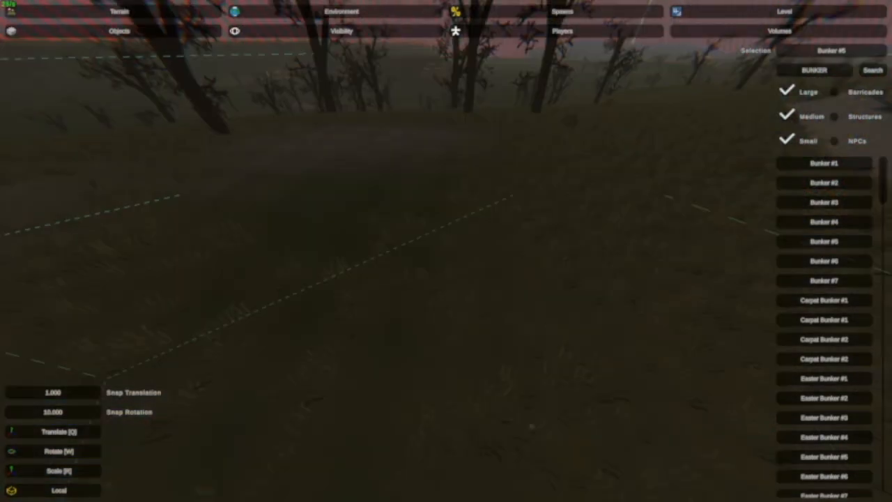
key(s)
mouse_move(446, 250)
right_down()
mouse_move(422, 307)
mouse_move(447, 240)
right_up()
key(w)
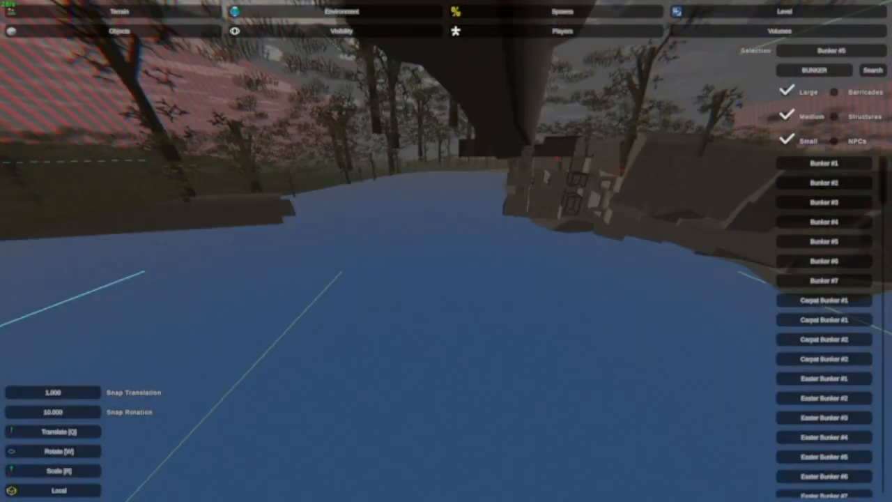
Approach the tunnel over the water and follow it from the inside up to the bunker's doorway.
right_drag(446, 251, 474, 237)
key(w)
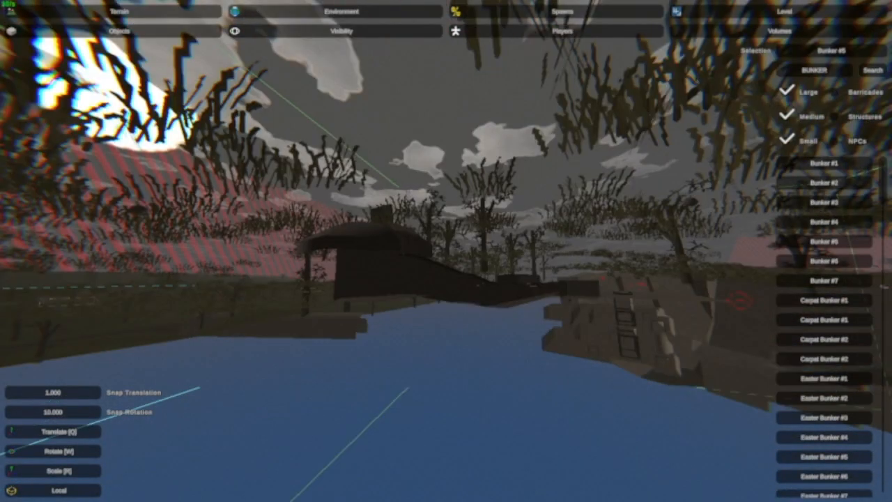
key(w)
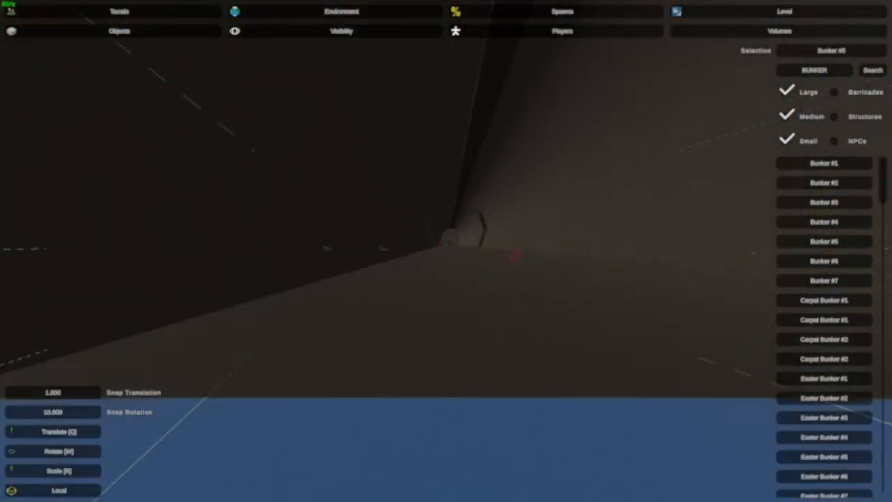
key(w)
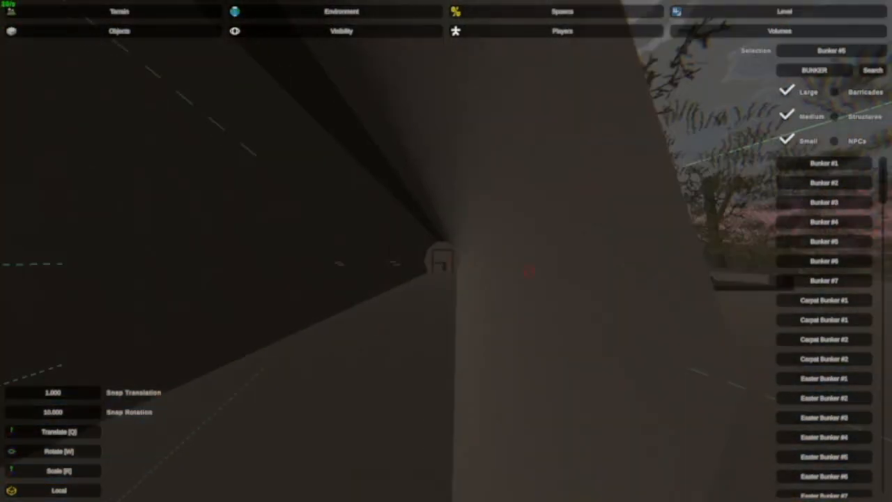
key(w)
right_drag(446, 251, 415, 277)
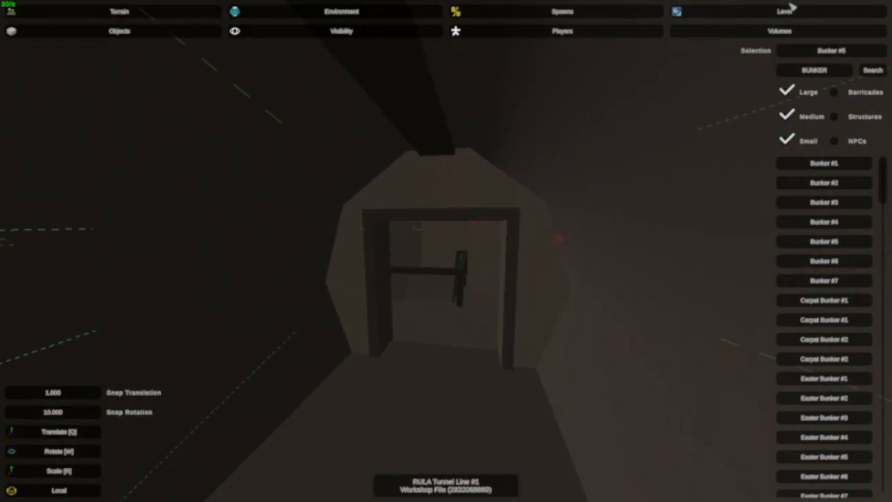
Switch to volume editing and place a Teleporter Entrance volume at the round vertical shaft in the bunker's small chamber.
click(767, 31)
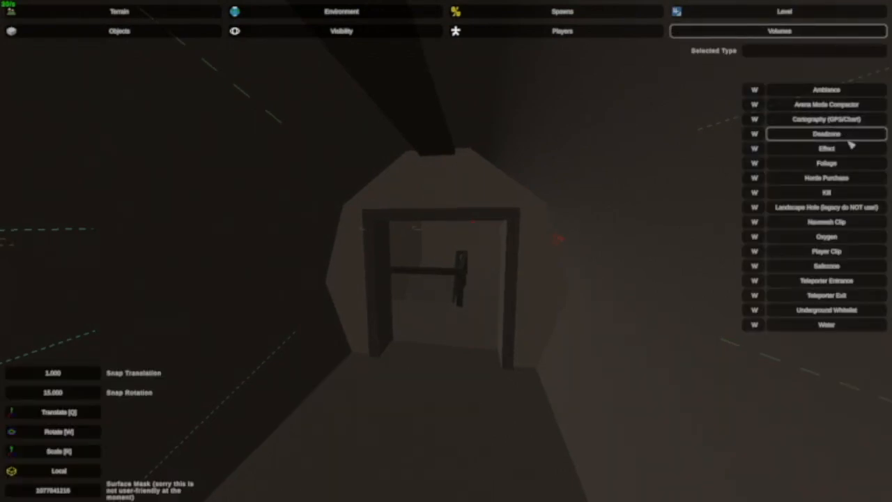
right_drag(558, 271, 802, 286)
key(w)
right_drag(446, 251, 397, 276)
key(s)
key(w)
key(s)
key(w)
key(w)
key(s)
key(w)
key(w)
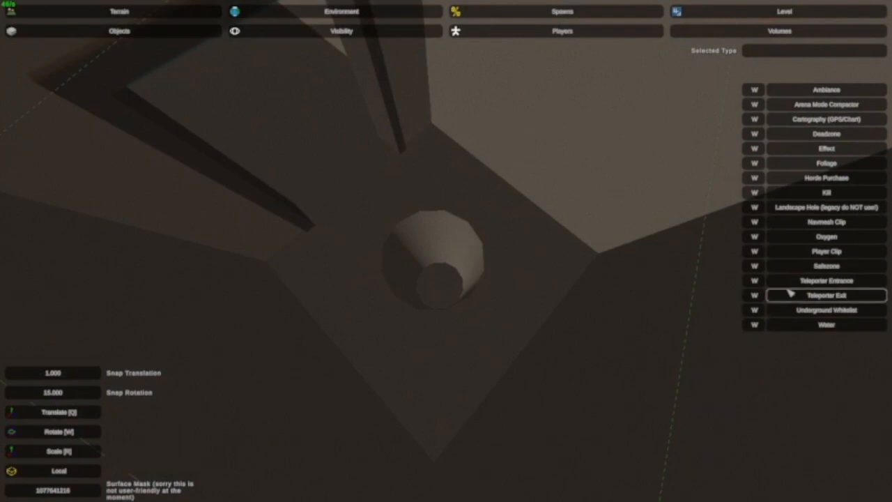
click(812, 281)
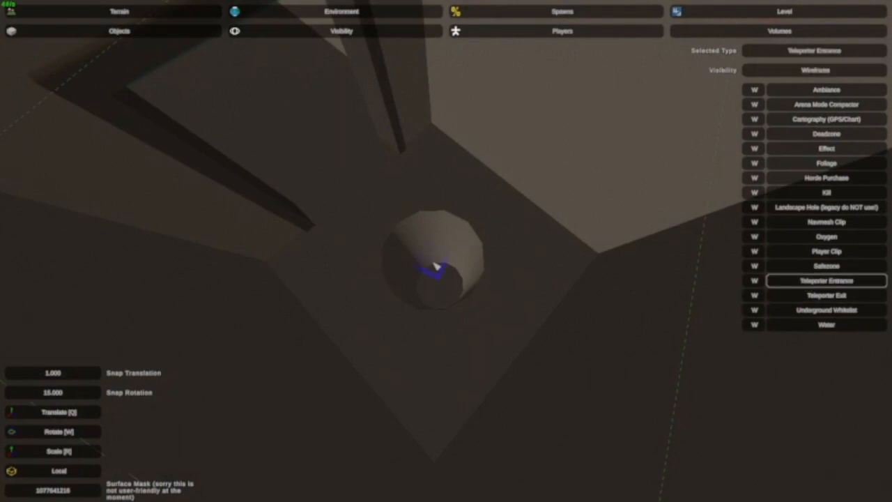
key(e)
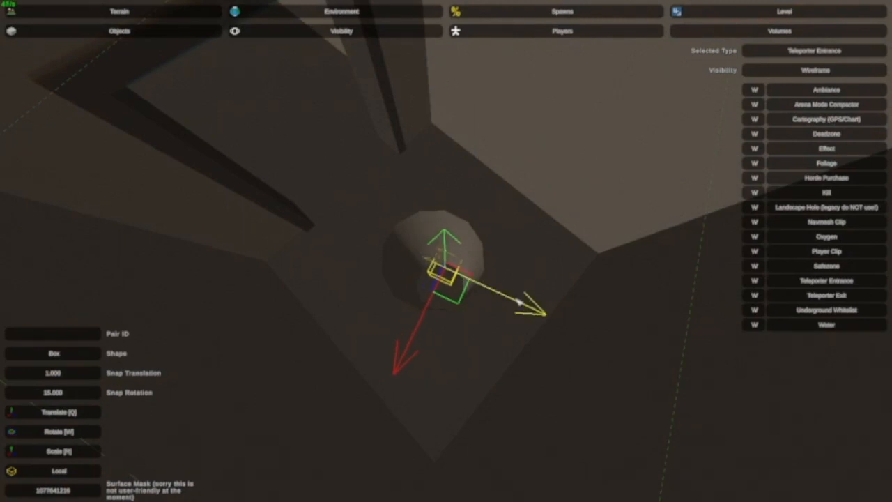
Rotate, move and enlarge the teleporter entrance box so it encloses the lower end of the vertical pipe with its arrow upward.
key(w)
drag(418, 228, 454, 232)
right_drag(635, 278, 446, 251)
key(q)
mouse_move(417, 282)
mouse_down()
mouse_move(397, 276)
mouse_move(406, 280)
mouse_up()
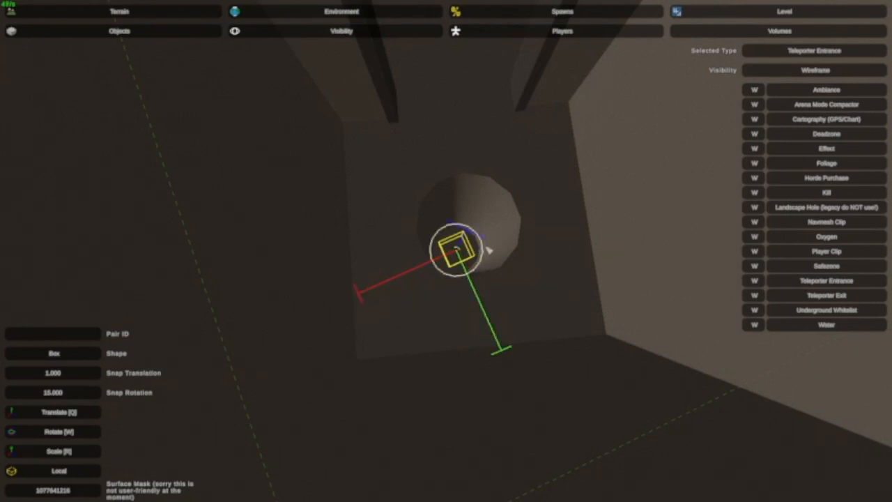
right_drag(588, 229, 446, 251)
key(w)
drag(443, 105, 453, 122)
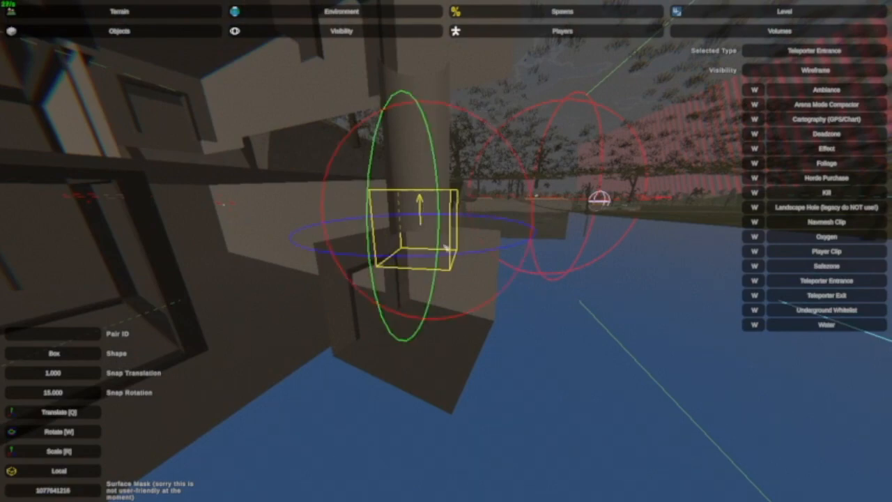
Reselect the teleporter entrance to view its Pair ID setting, and set the Teleporter Entrance visibility to Solid.
click(566, 488)
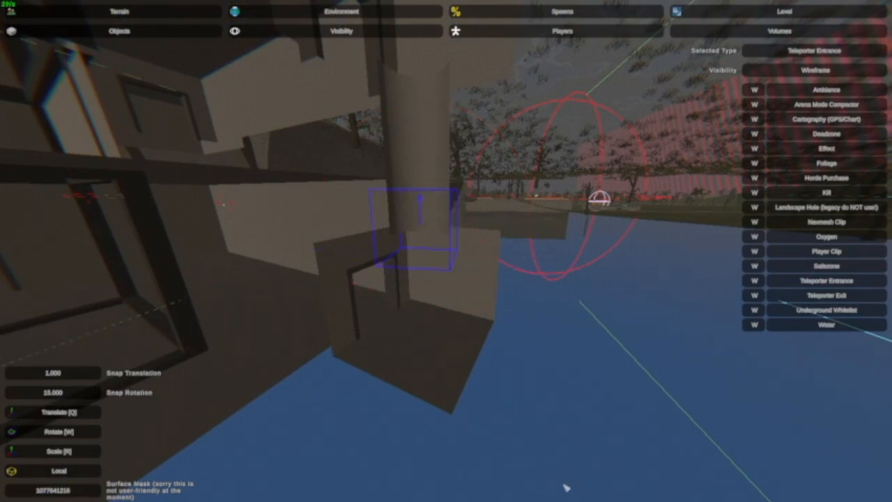
click(418, 258)
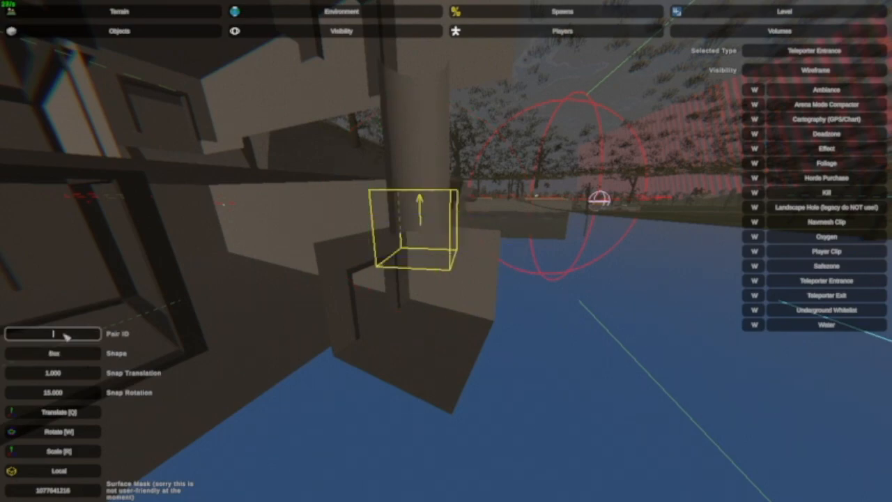
click(568, 483)
right_drag(568, 483, 77, 474)
mouse_move(446, 251)
right_down()
mouse_move(376, 254)
mouse_move(426, 250)
mouse_move(474, 286)
mouse_move(460, 255)
right_up()
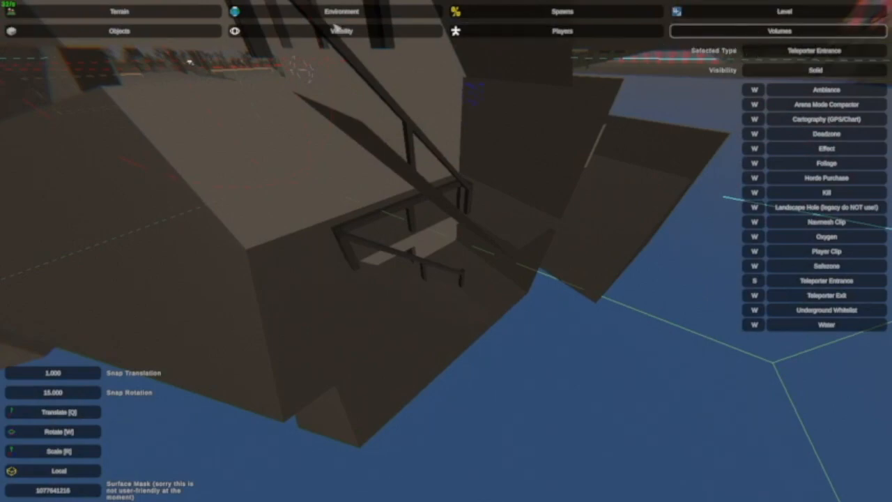
Return to object editing, search for "debris" and place Debris #1 at the foot of the bunker's lower stairwell.
click(58, 31)
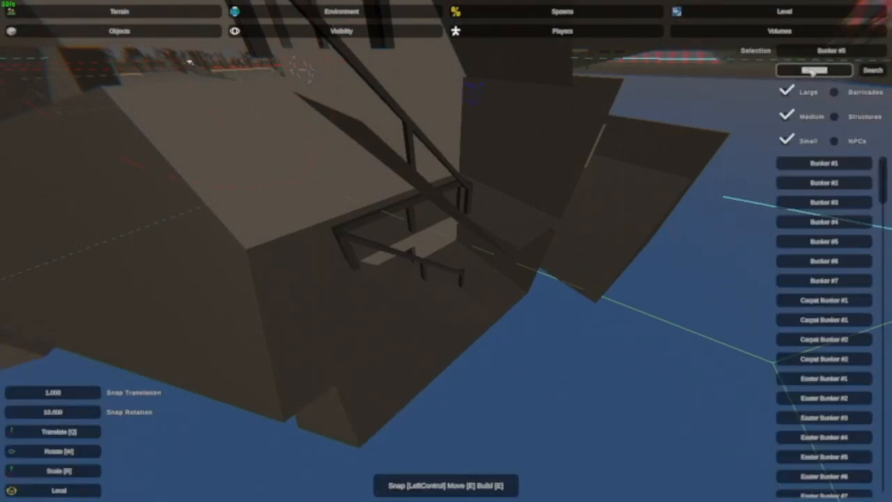
click(813, 71)
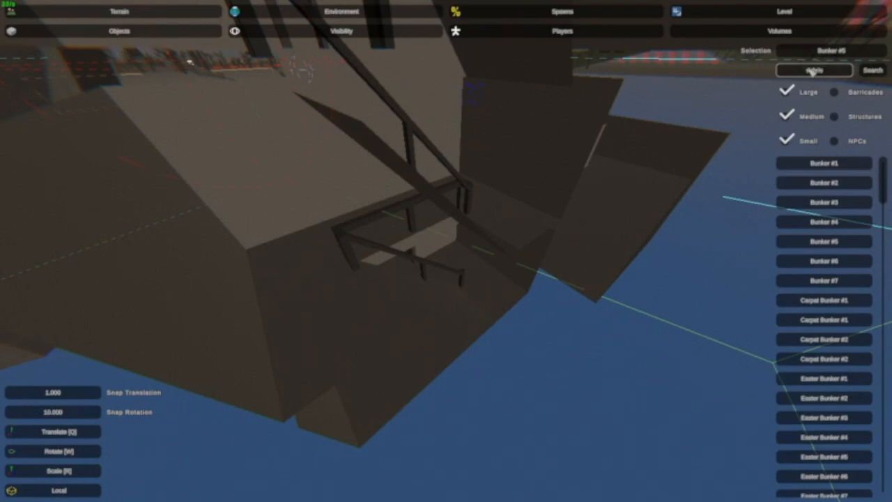
key(Return)
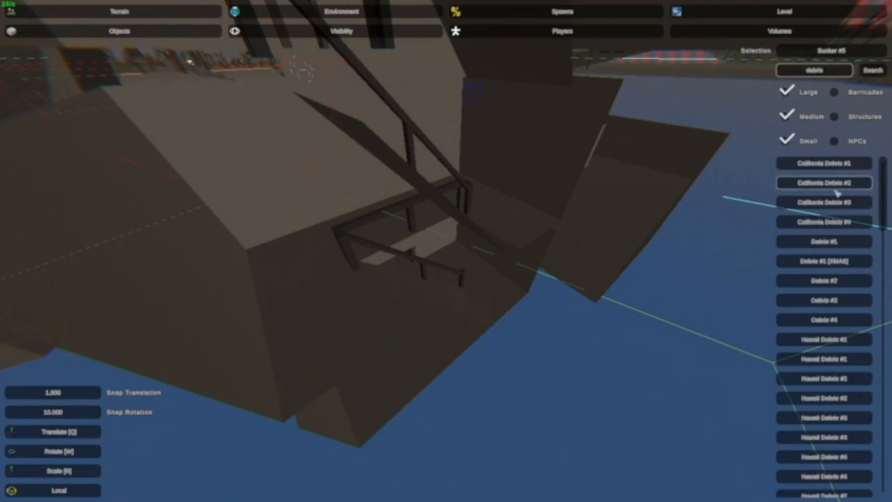
click(807, 242)
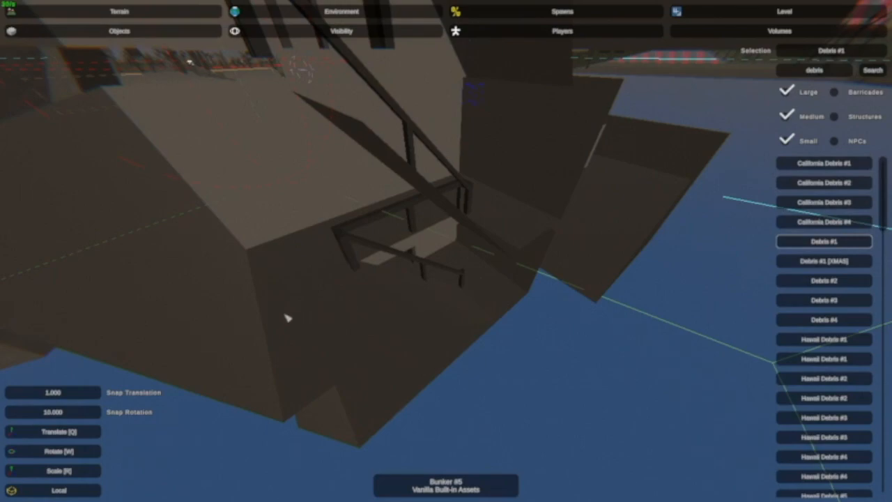
key(e)
Rotate the debris pile and shift it into the stairwell beside the railing to block the passage.
drag(262, 377, 458, 318)
drag(477, 288, 502, 299)
drag(440, 269, 497, 252)
key(q)
drag(419, 179, 427, 206)
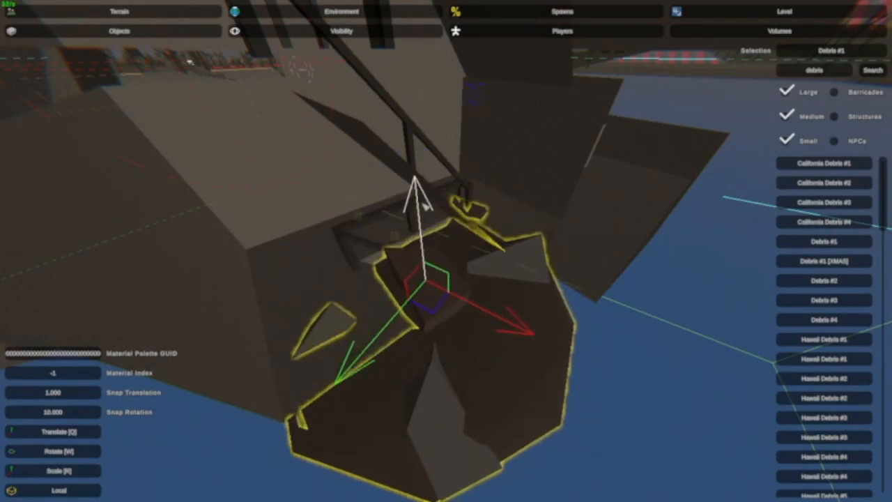
drag(384, 334, 466, 285)
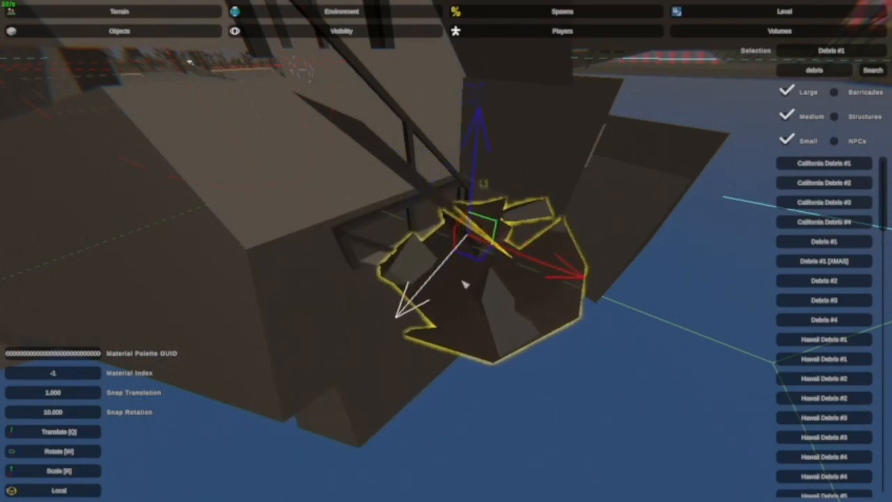
drag(471, 152, 478, 180)
click(533, 196)
click(534, 198)
Search for "rebar", place Metro Rebar #1 by the debris inside the stairwell and adjust its height.
right_drag(535, 198, 540, 174)
key(w)
key(w)
mouse_move(446, 251)
right_down()
mouse_move(453, 262)
mouse_move(449, 256)
right_up()
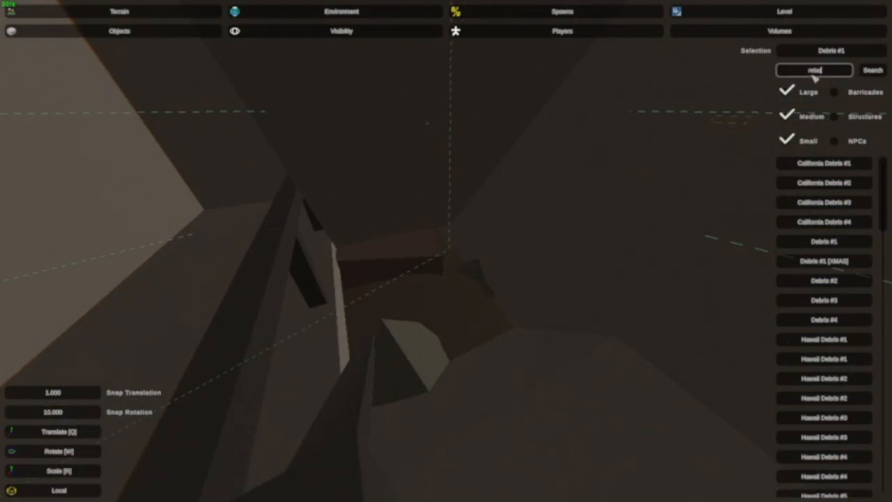
text(r)
click(830, 163)
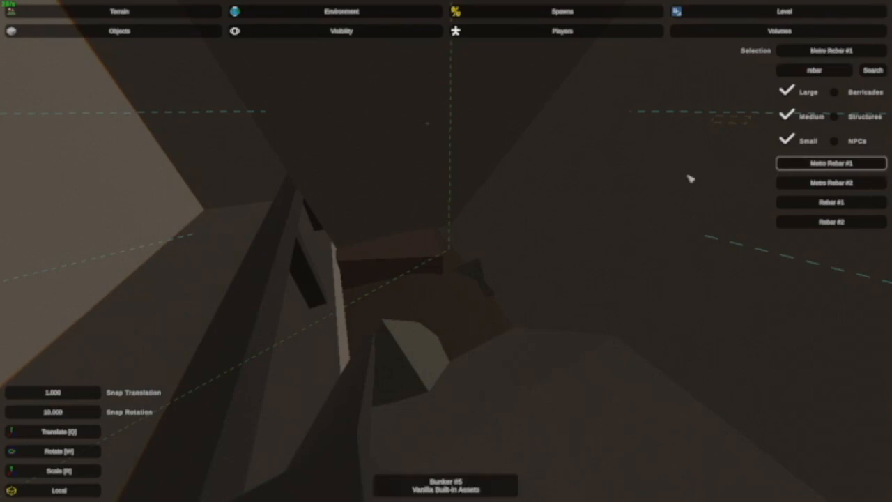
click(412, 184)
drag(407, 118, 439, 267)
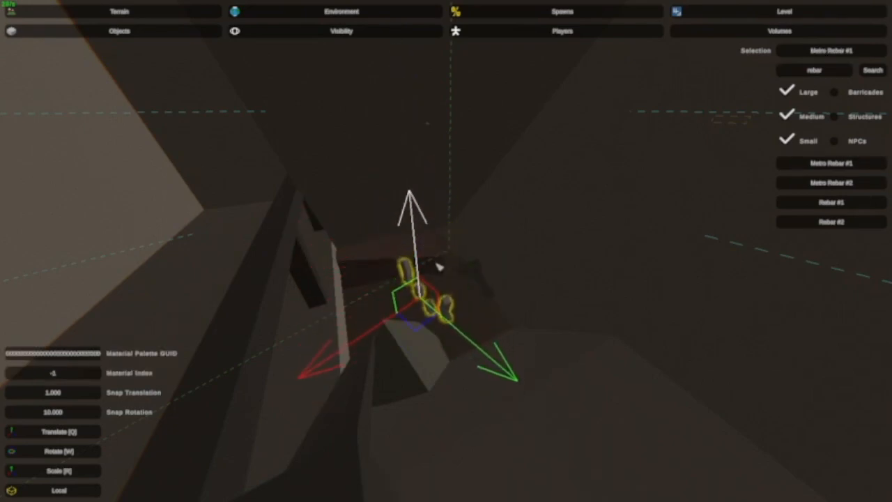
Rotate the rebar about its vertical axis so its pieces line up across the debris pile.
key(w)
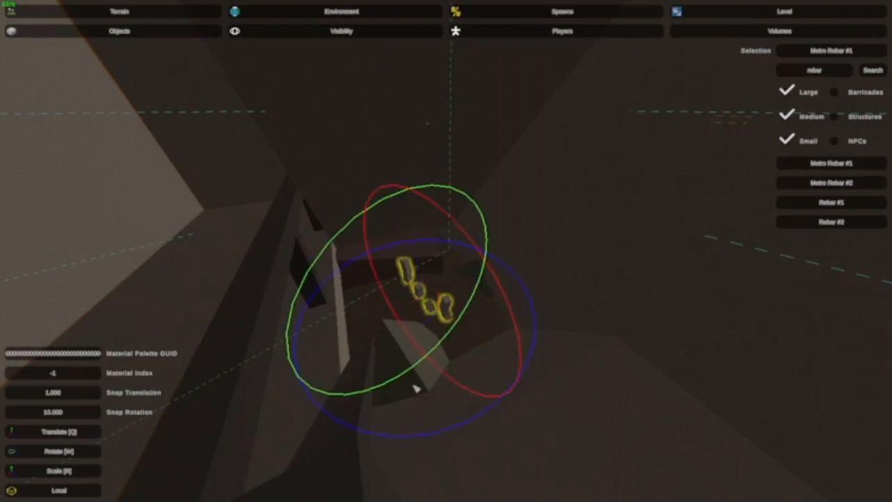
drag(418, 425, 495, 432)
key(q)
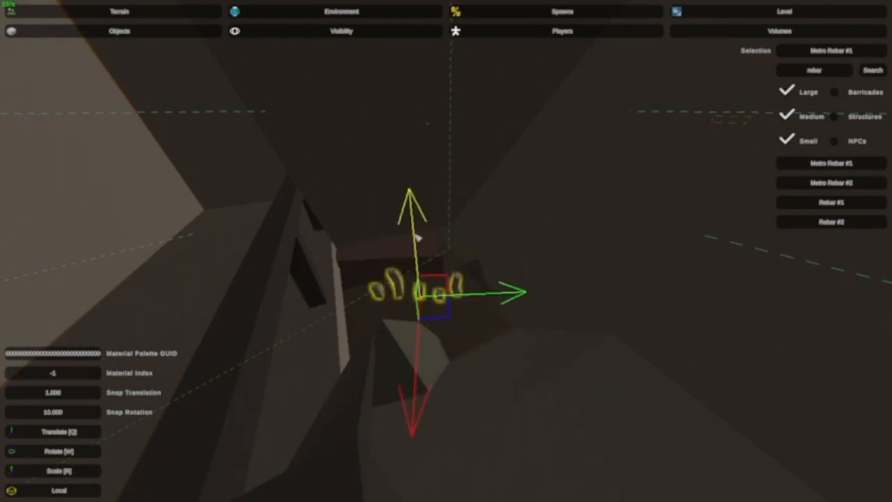
click(400, 315)
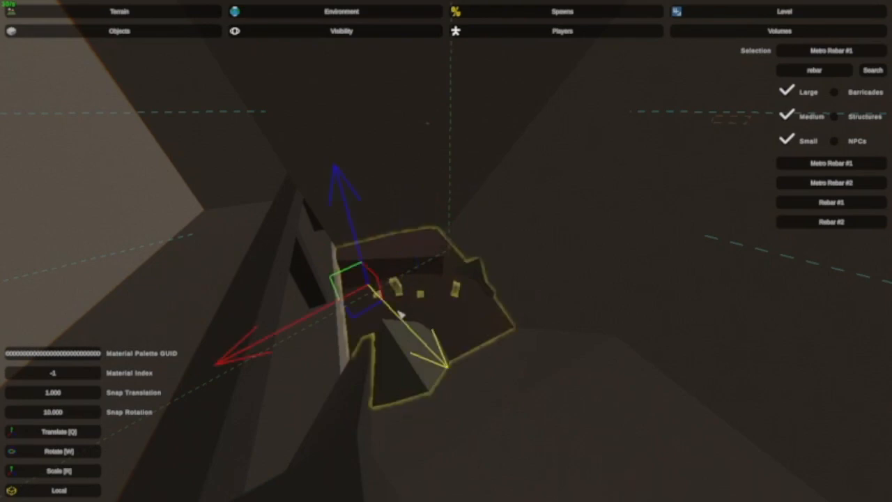
click(419, 314)
Examine the bunker interior from the debris-filled stairwell to the framed opening in the large room.
right_drag(539, 283, 411, 289)
key(d)
mouse_move(446, 251)
right_down()
mouse_move(502, 240)
mouse_move(460, 254)
mouse_move(418, 216)
mouse_move(516, 216)
mouse_move(579, 258)
mouse_move(580, 272)
mouse_move(488, 230)
mouse_move(390, 237)
mouse_move(370, 300)
mouse_move(460, 237)
mouse_move(433, 181)
mouse_move(439, 234)
mouse_move(450, 140)
mouse_move(467, 153)
mouse_move(419, 313)
mouse_move(355, 300)
mouse_move(300, 303)
mouse_move(258, 321)
mouse_move(449, 240)
mouse_move(464, 182)
mouse_move(453, 216)
mouse_move(523, 251)
mouse_move(527, 286)
mouse_move(575, 321)
mouse_move(449, 249)
right_up()
key(w)
key(w)
key(w)
key(s)
key(w)
key(s)
key(s)
key(w)
key(s)
key(w)
key(w)
key(a)
key(w)
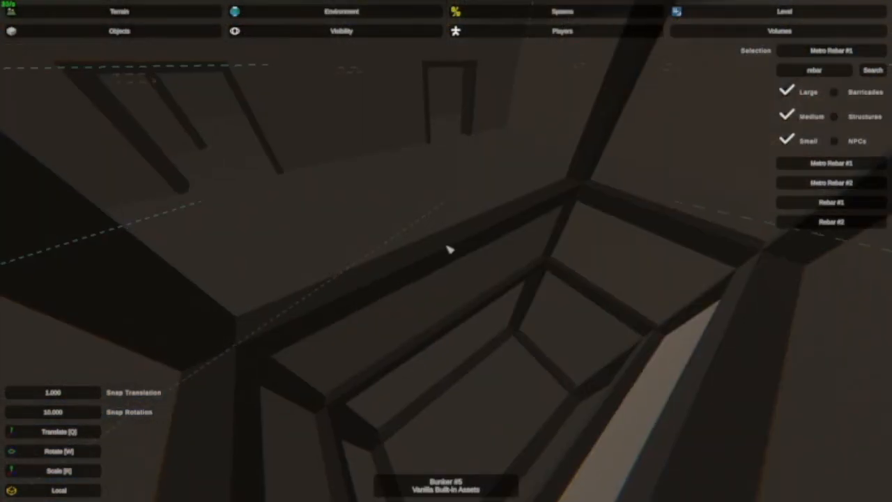
Delete the rebar piece on the edge of the framed opening and search the objects for "boulder".
click(537, 266)
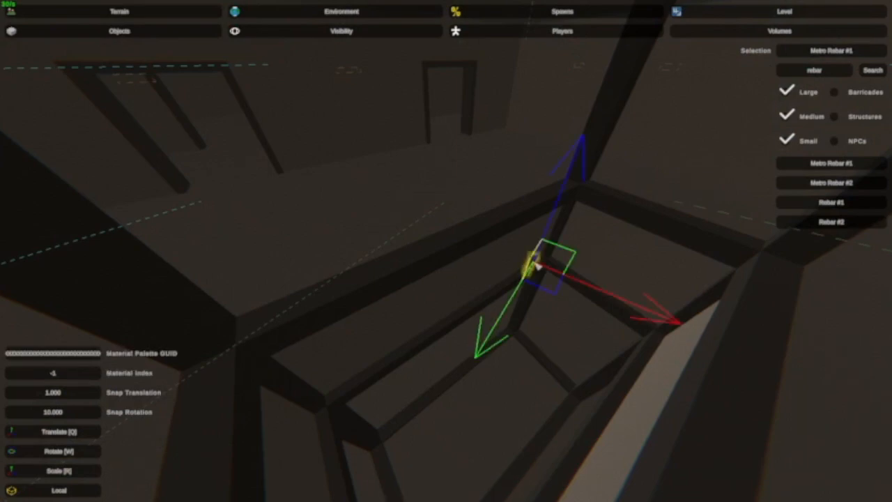
key(Delete)
click(838, 71)
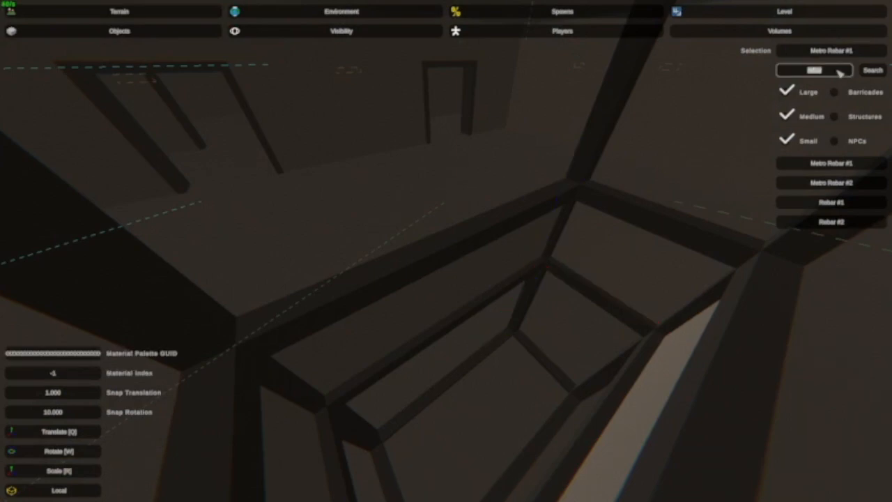
text(boulder)
key(Return)
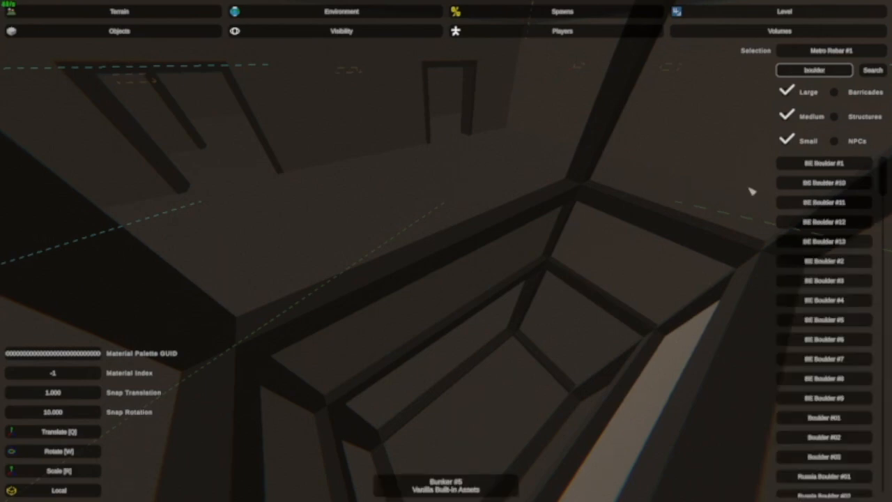
Try Russia Boulder #06 at the framed opening and delete it.
scroll(846, 377, down, 5)
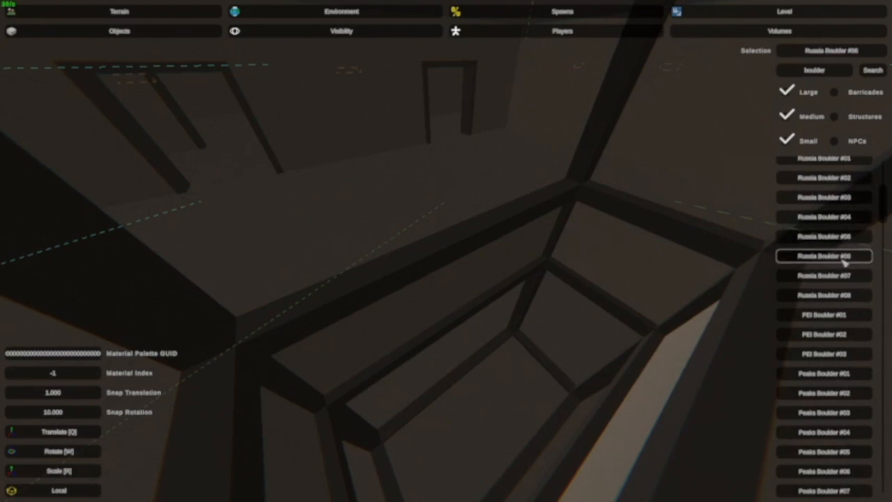
key(e)
key(s)
right_drag(365, 234, 300, 202)
right_drag(390, 251, 448, 253)
key(Delete)
Place Russia Boulder #05 at the framed opening and lower it beneath the bunker's floor.
click(826, 236)
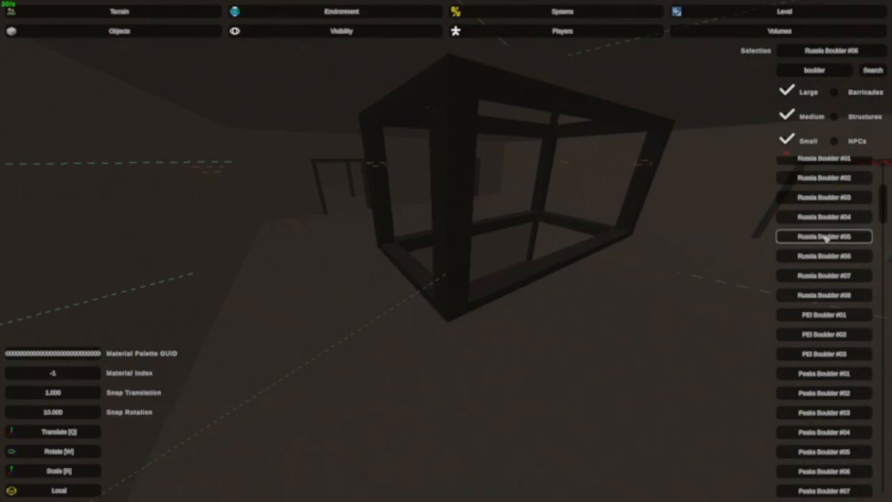
key(e)
drag(469, 166, 534, 446)
right_drag(534, 447, 509, 443)
right_drag(446, 251, 431, 246)
key(d)
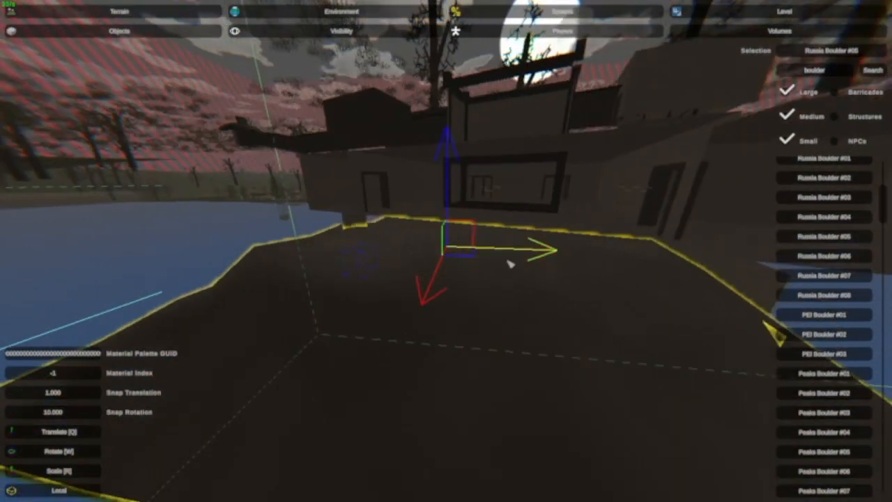
Reposition Russia Boulder #05 so that it fills the space beneath the framed opening in the bunker.
drag(530, 250, 560, 252)
drag(493, 260, 438, 290)
key(w)
right_drag(438, 290, 456, 293)
key(w)
key(s)
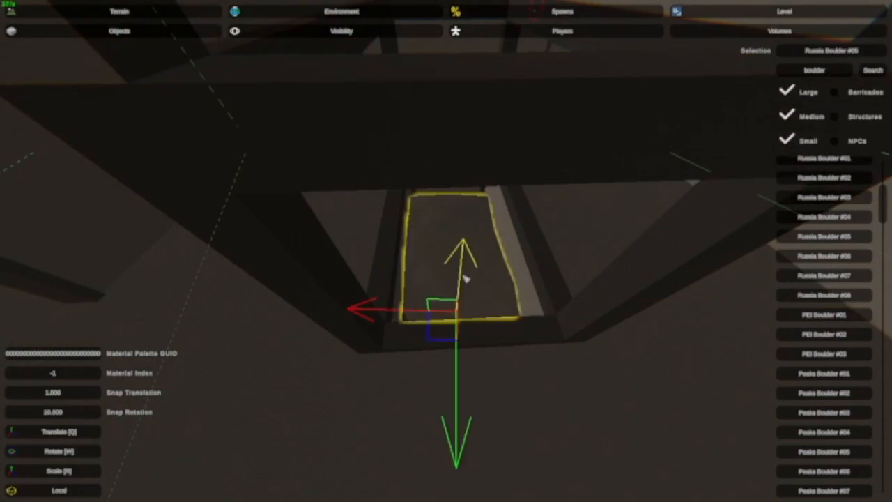
drag(458, 390, 459, 385)
right_drag(469, 356, 460, 236)
key(w)
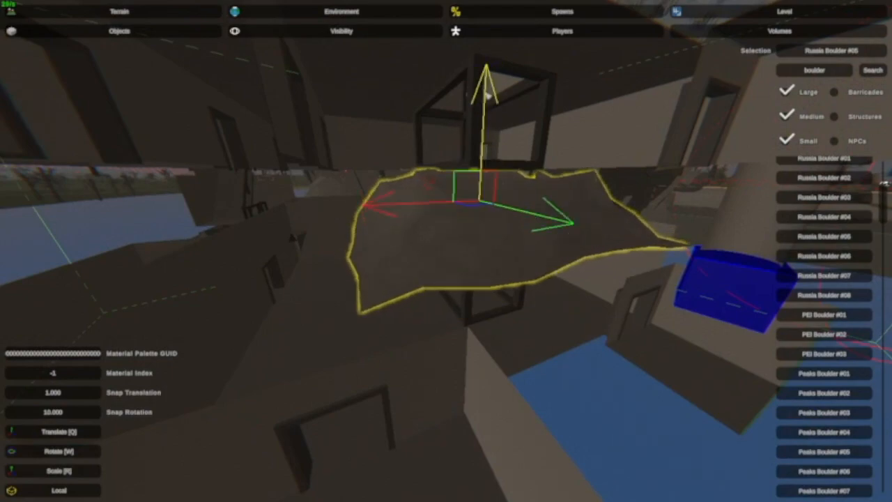
Inspect the teleporter volume at the foot of the bunker's shaft and go out to the grassy terrain.
right_drag(490, 269, 448, 261)
click(449, 263)
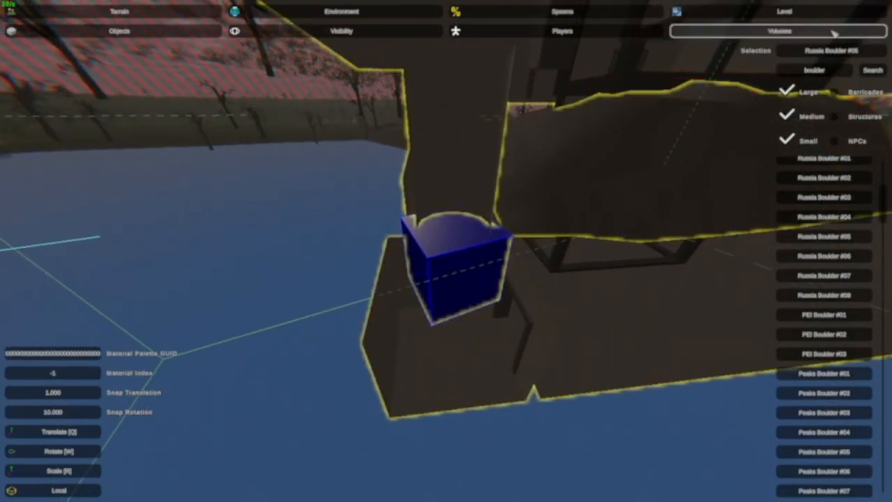
click(834, 33)
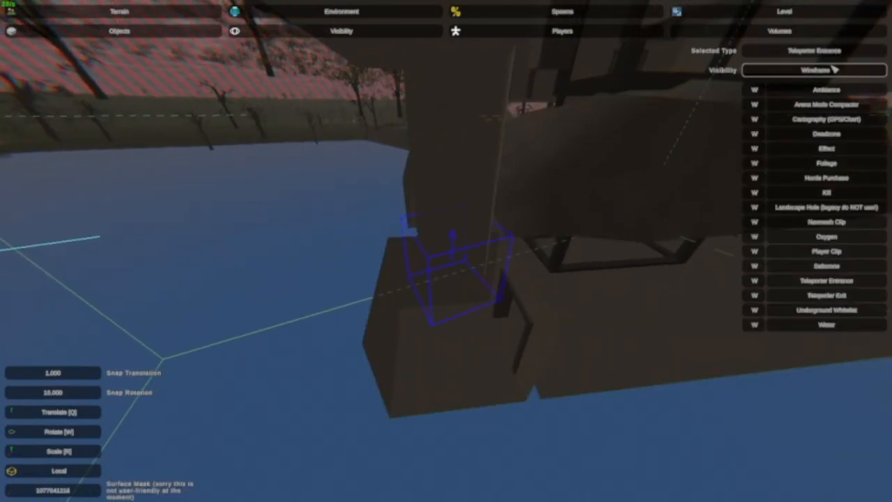
click(79, 36)
right_drag(360, 171, 446, 174)
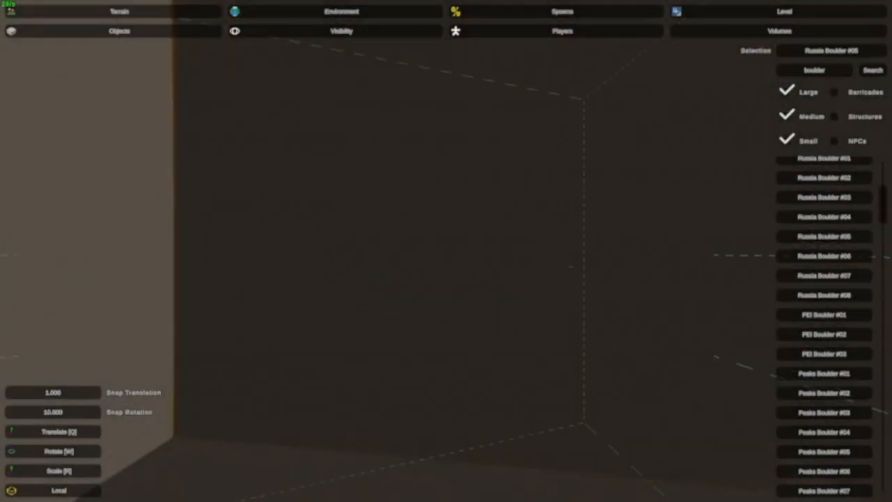
right_drag(447, 175, 474, 175)
right_drag(446, 251, 476, 296)
click(365, 168)
click(425, 191)
key(q)
click(779, 31)
click(462, 163)
mouse_move(446, 251)
right_down()
mouse_move(462, 163)
mouse_move(446, 251)
mouse_move(484, 321)
right_up()
drag(485, 321, 427, 264)
right_drag(430, 268, 391, 251)
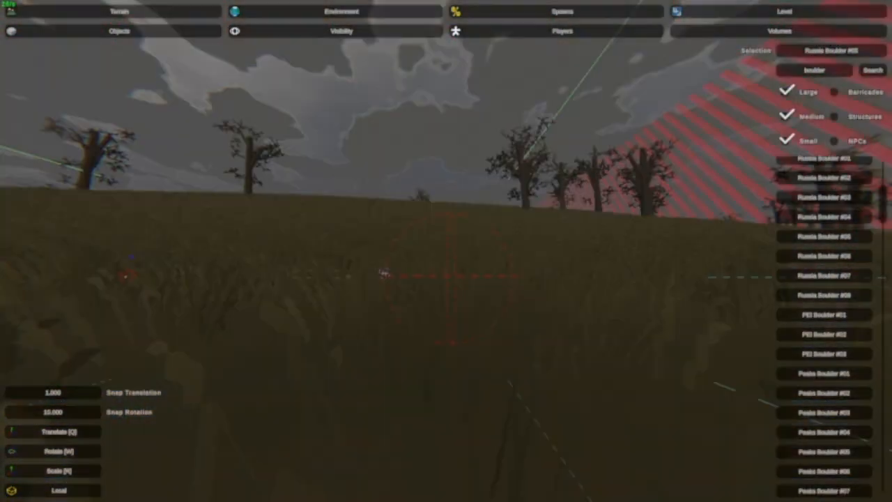
Search the objects for "tube" and "hole", and try Quest Manhole Entrance Lamia on the grass before deleting it.
click(814, 69)
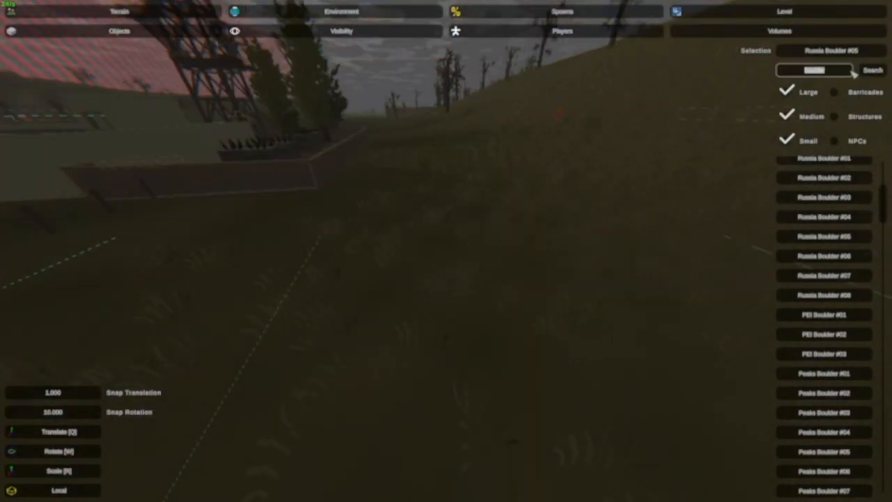
text(tube)
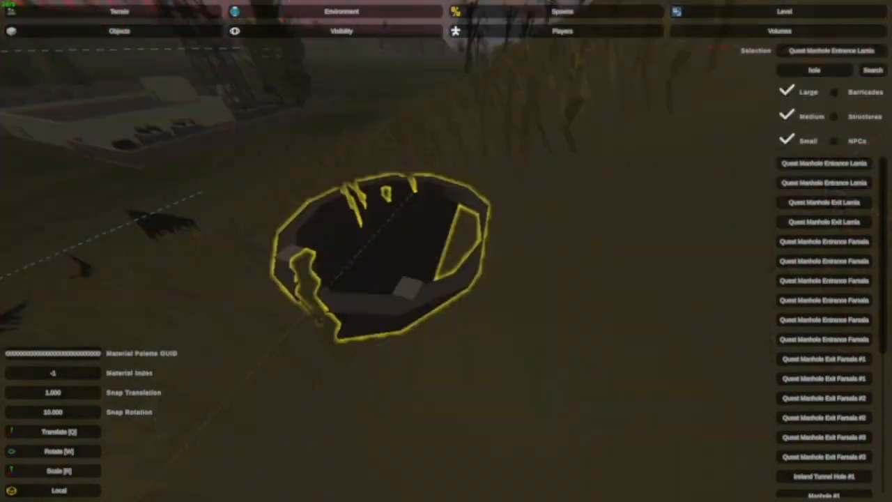
key(w)
key(Delete)
Try PS Manhole #1 from the "hole" results on the grassy slope.
click(801, 183)
scroll(799, 253, down, 5)
click(802, 216)
click(802, 451)
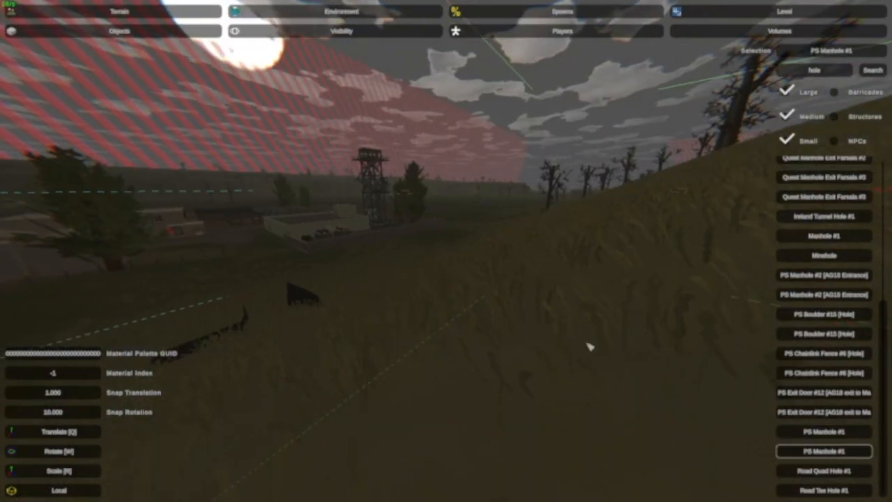
right_drag(536, 330, 537, 433)
scroll(825, 364, up, 1)
key(w)
right_drag(446, 251, 446, 377)
click(781, 358)
Search the objects for "pipe" and go through the pipe pieces, including Industrial Pipe Line.
click(814, 69)
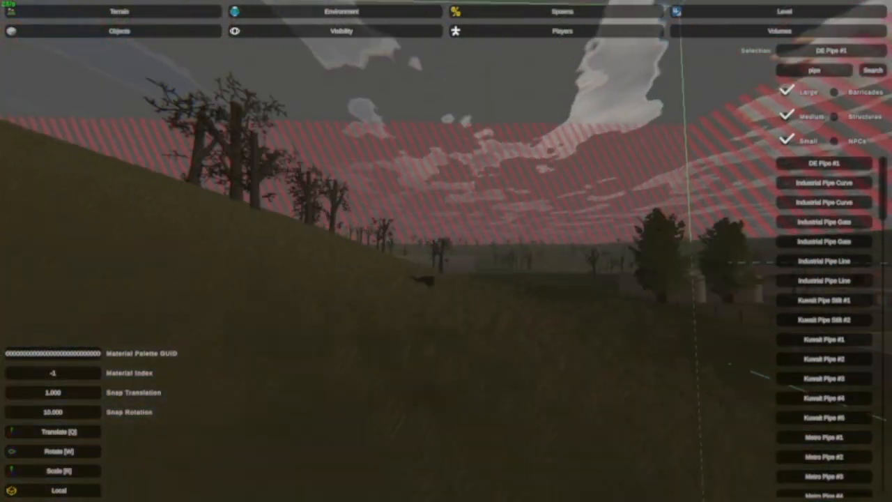
click(824, 261)
scroll(824, 314, down, 5)
click(824, 366)
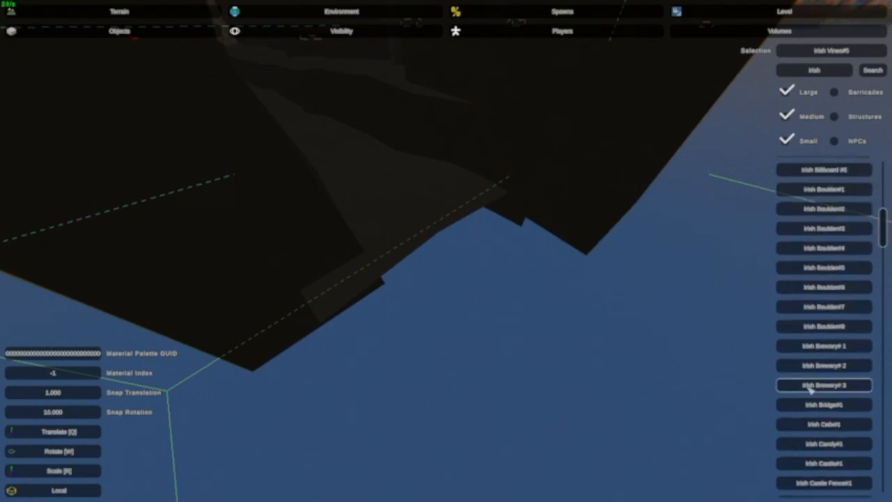
Try the Irish Reactor#2 object from the "irish" search results.
scroll(827, 441, down, 3)
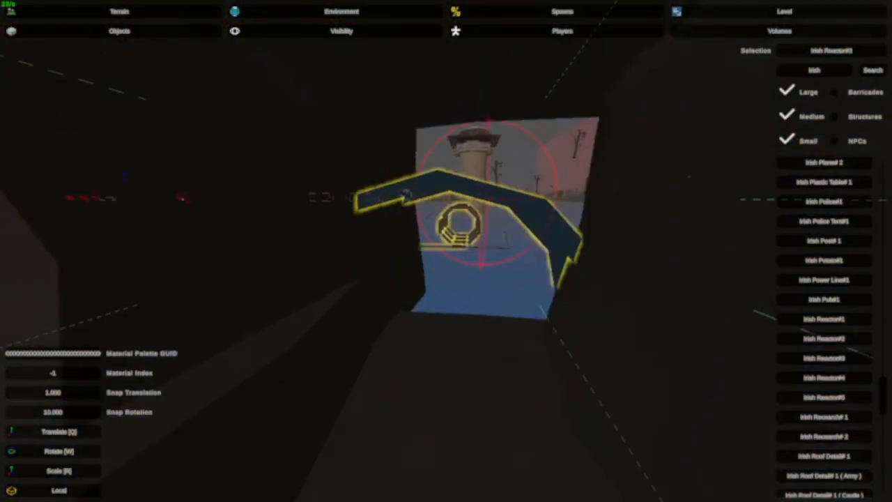
click(814, 339)
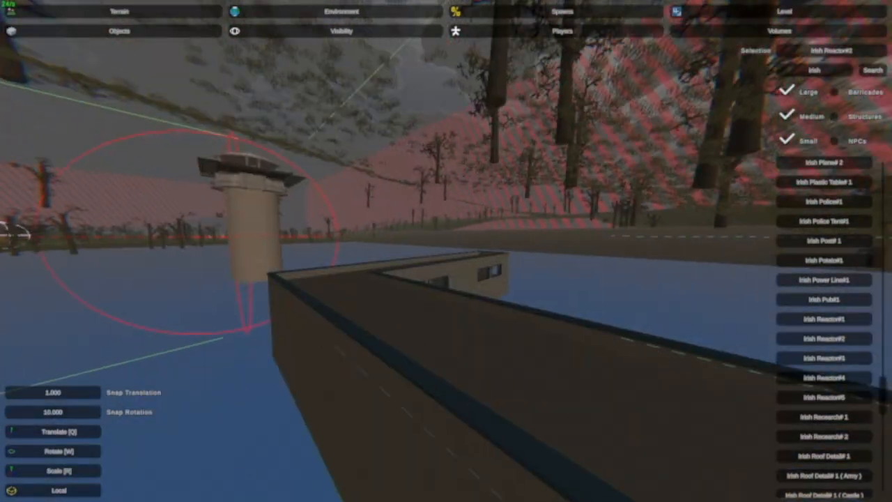
click(348, 207)
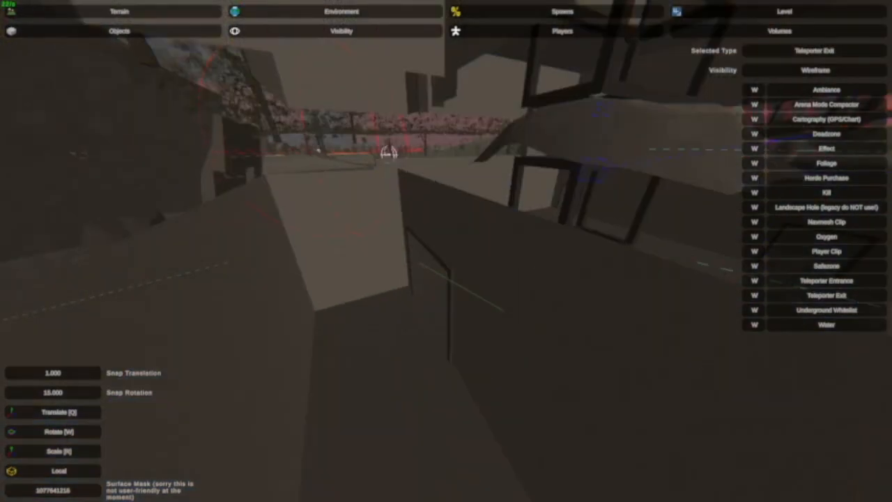
Examine the bunker's passages and the teleporter volumes around the round shaft in the small room's floor.
key(w)
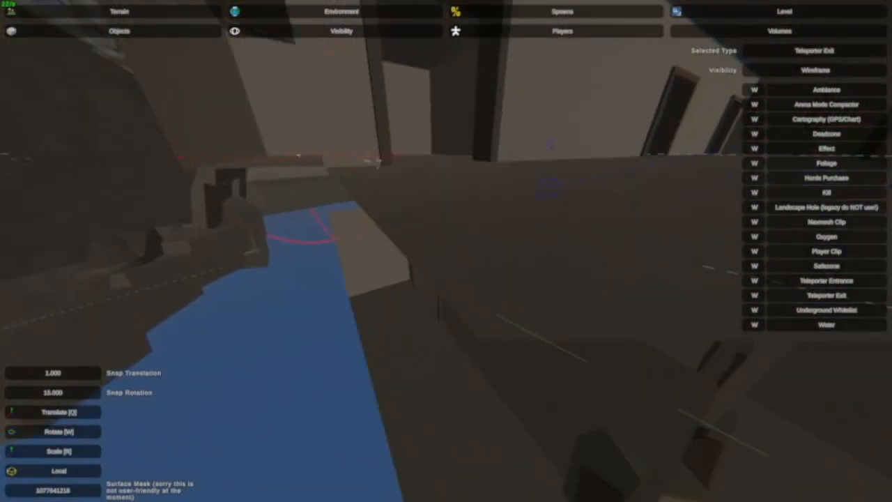
key(w)
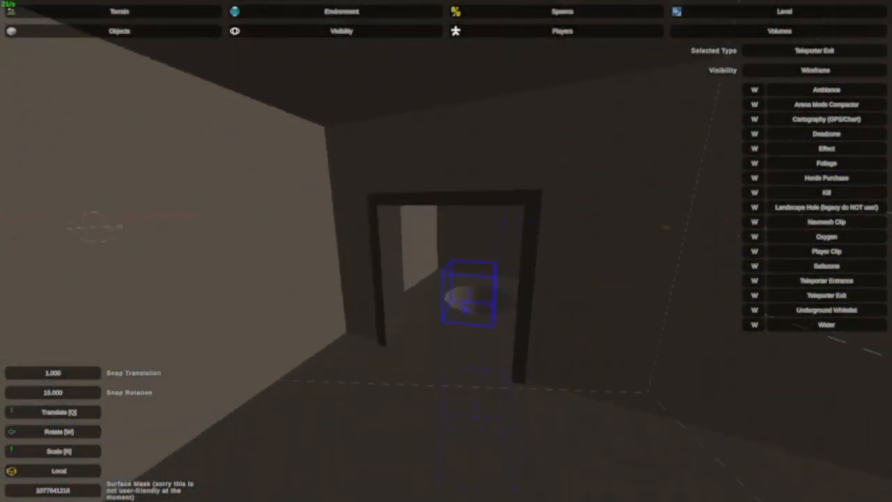
key(w)
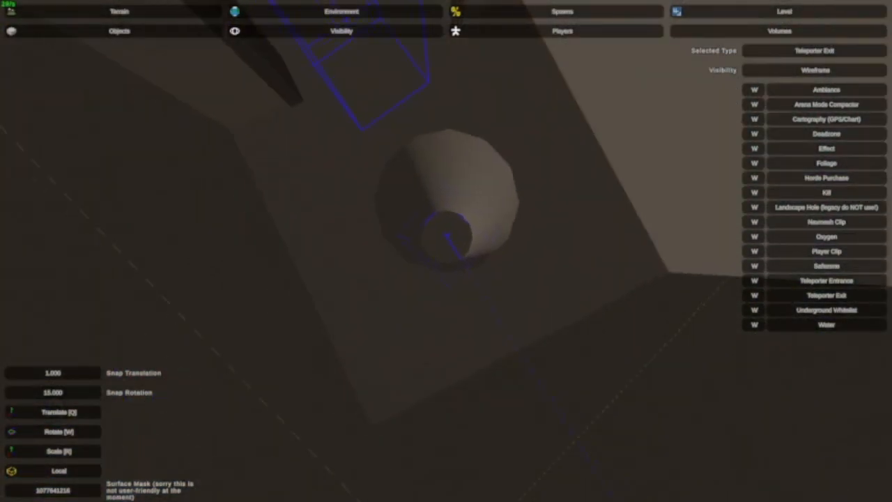
key(w)
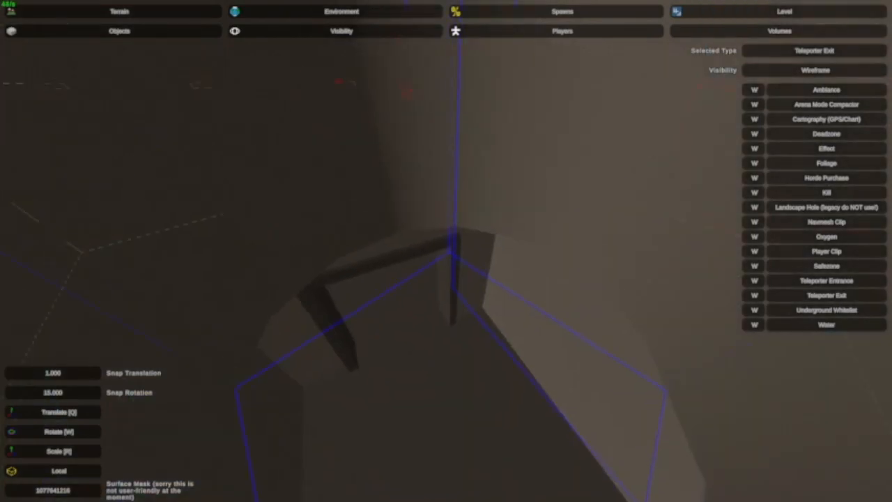
key(w)
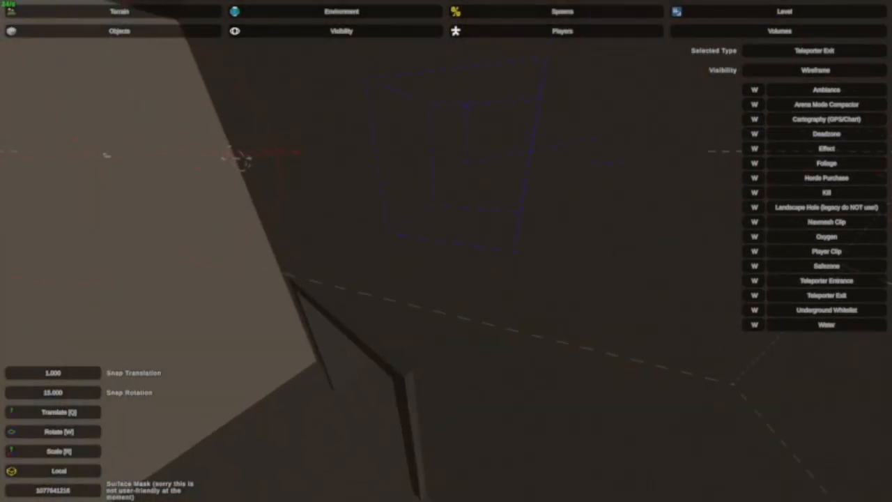
key(s)
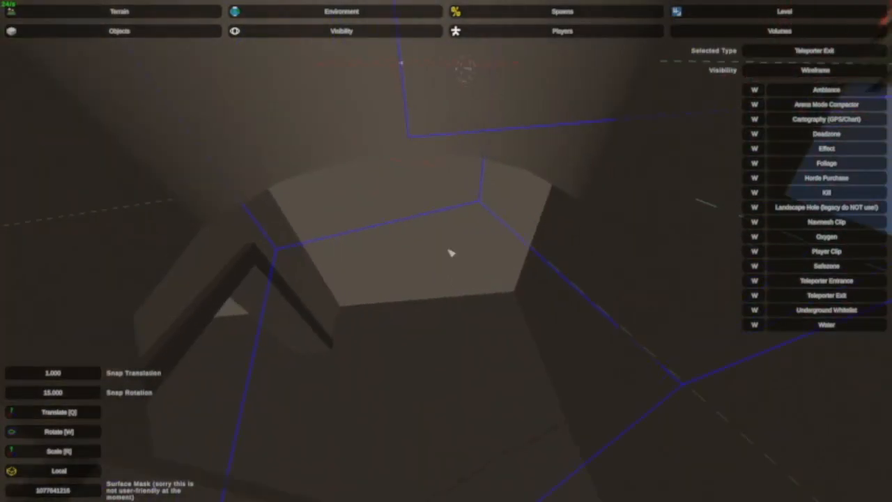
key(w)
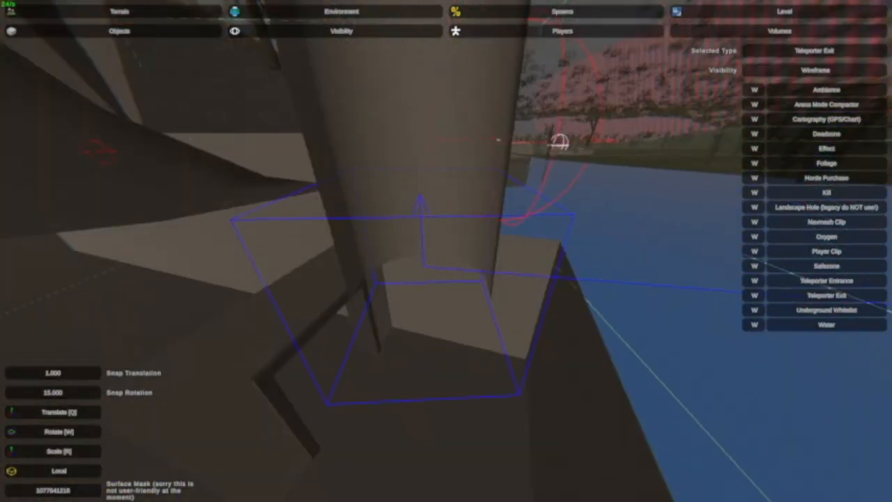
Select the Teleporter Entrance volume with pair ID 1 and check its position at the bottom of the round shaft.
key(s)
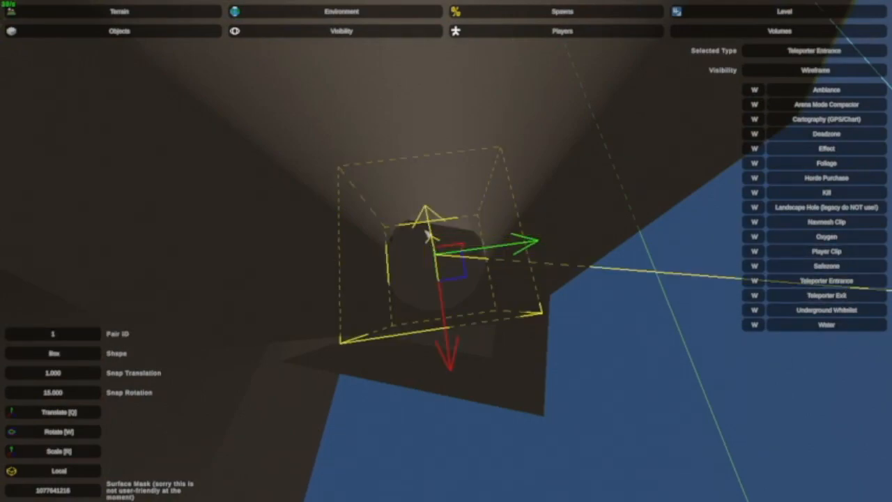
right_drag(422, 182, 446, 119)
key(s)
right_drag(446, 251, 446, 335)
key(s)
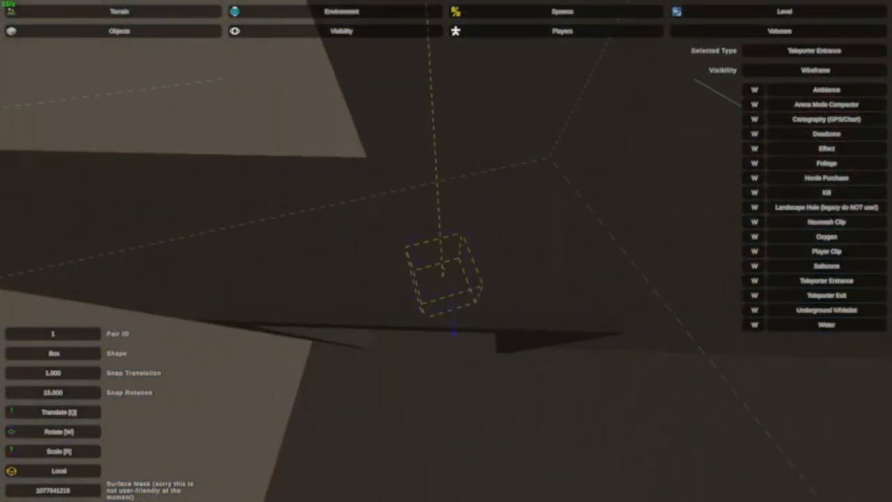
right_drag(446, 285, 450, 273)
key(w)
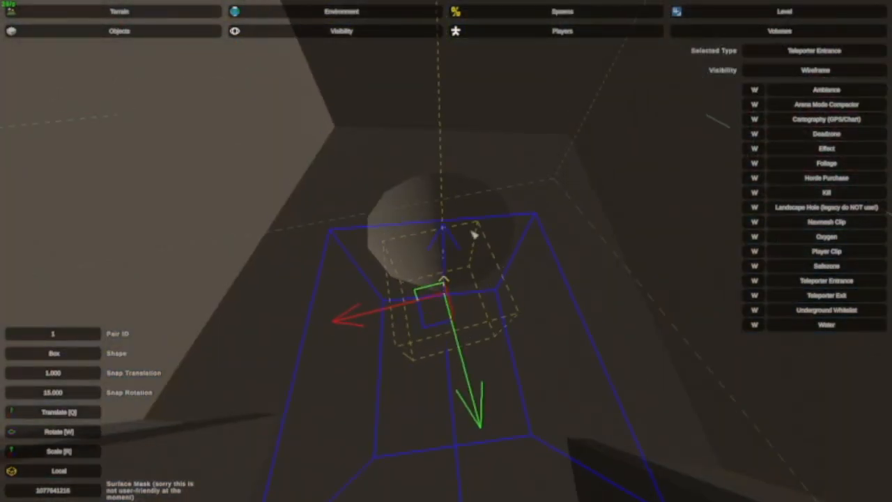
right_drag(499, 216, 446, 250)
key(s)
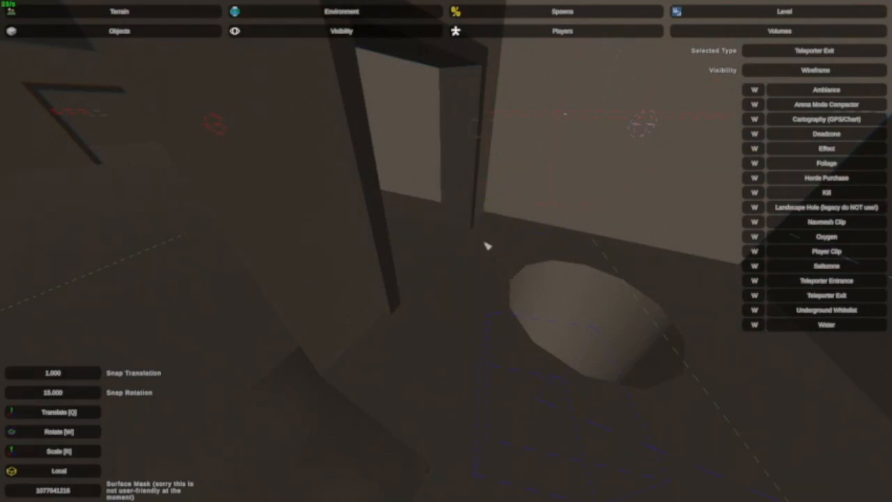
right_drag(446, 251, 356, 300)
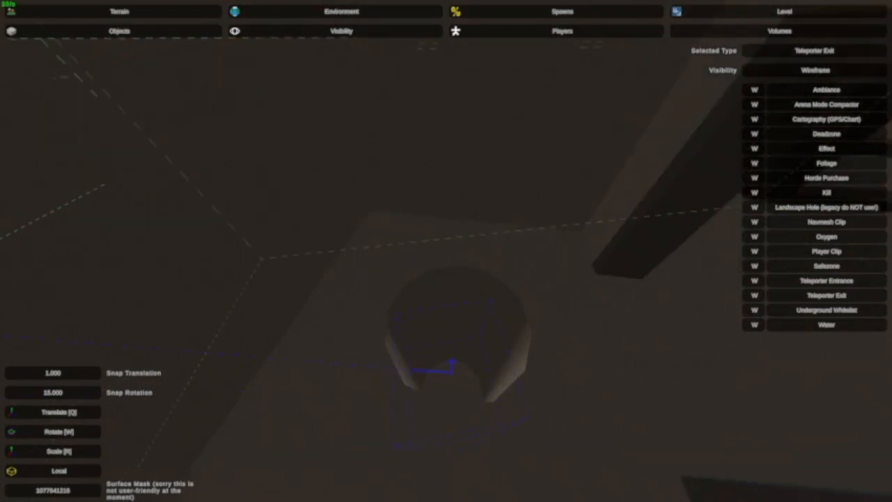
mouse_move(446, 251)
right_down()
mouse_move(432, 272)
mouse_move(439, 237)
mouse_move(452, 253)
right_up()
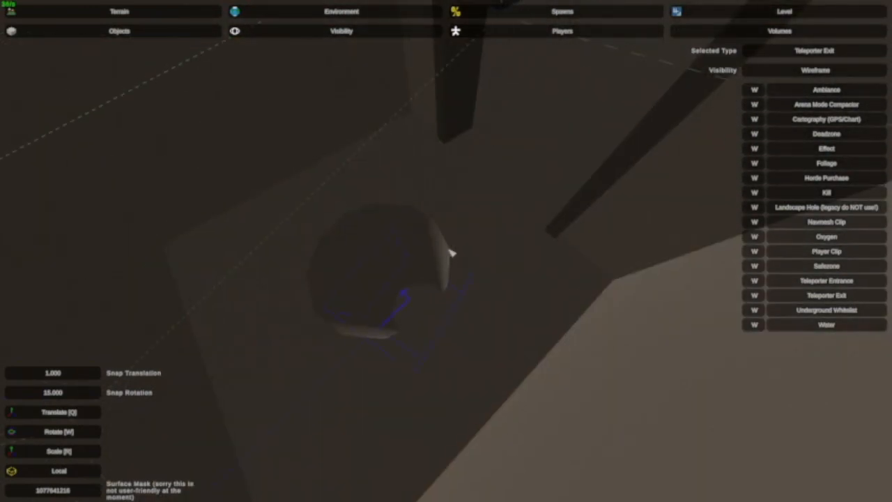
Try Shelter Door #1 at the bunker's round shaft and delete it.
click(135, 32)
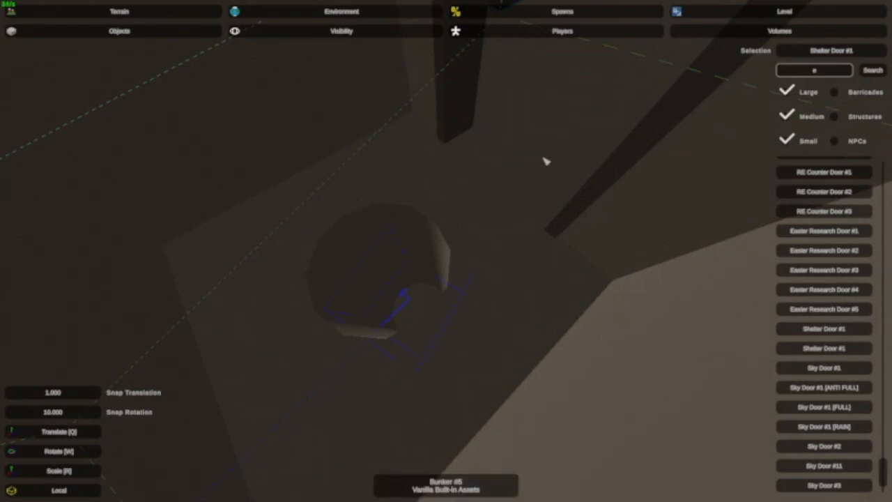
mouse_move(446, 251)
right_down()
mouse_move(419, 254)
mouse_move(412, 241)
mouse_move(446, 251)
right_up()
key(s)
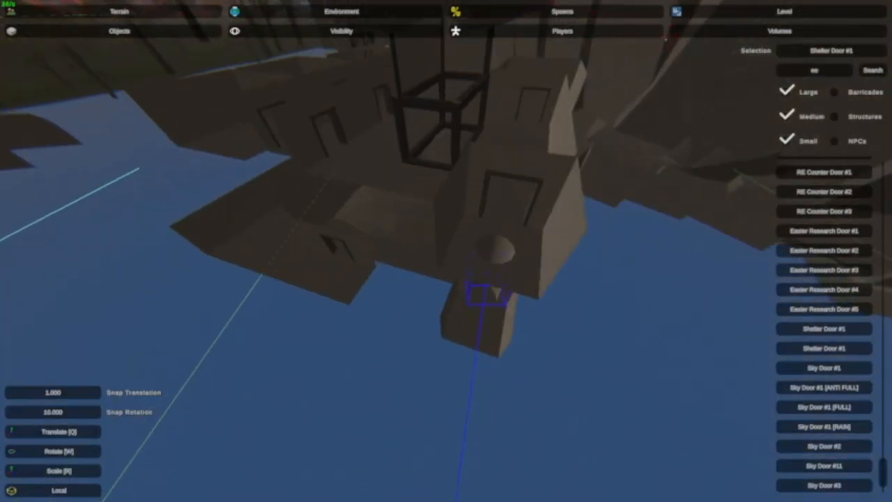
key(e)
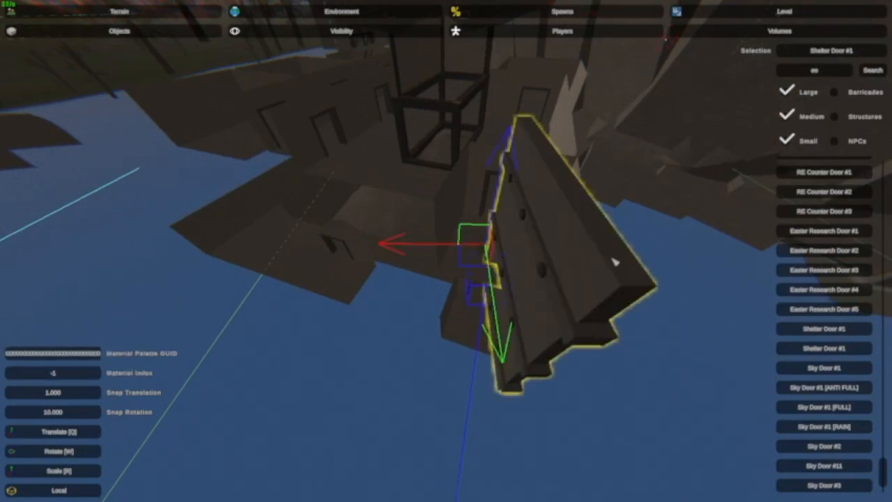
key(Delete)
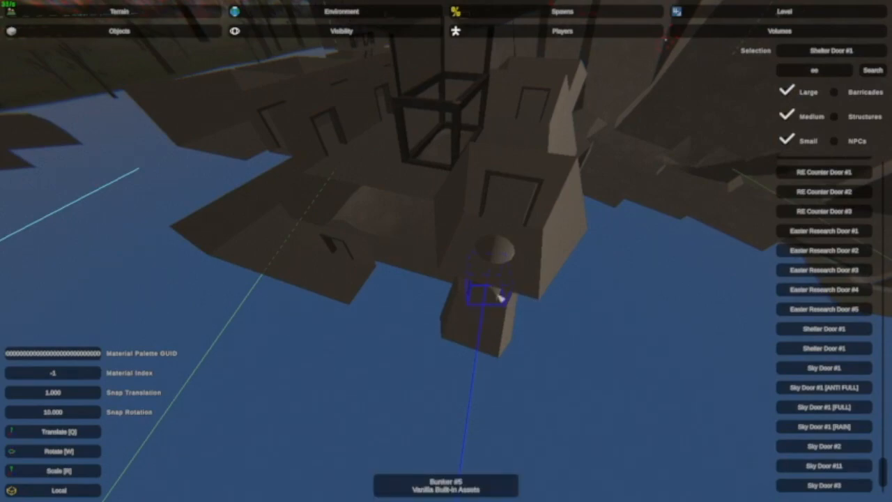
Examine the bunker around the round shaft and look over the forested terrain outside.
right_drag(549, 269, 491, 223)
key(w)
key(s)
key(w)
key(s)
key(s)
key(w)
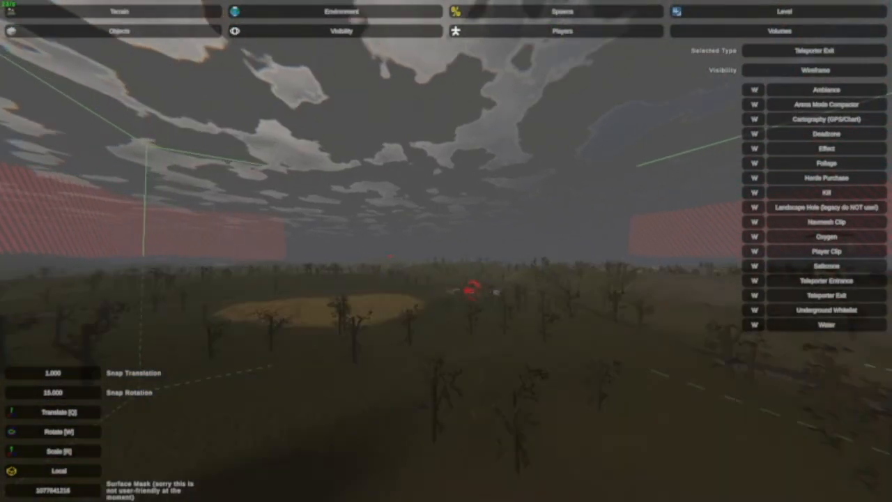
Choose the Landscape Hole (legacy do NOT use!) volume type and survey the wooded hillside.
right_drag(472, 175, 472, 232)
right_drag(435, 191, 435, 132)
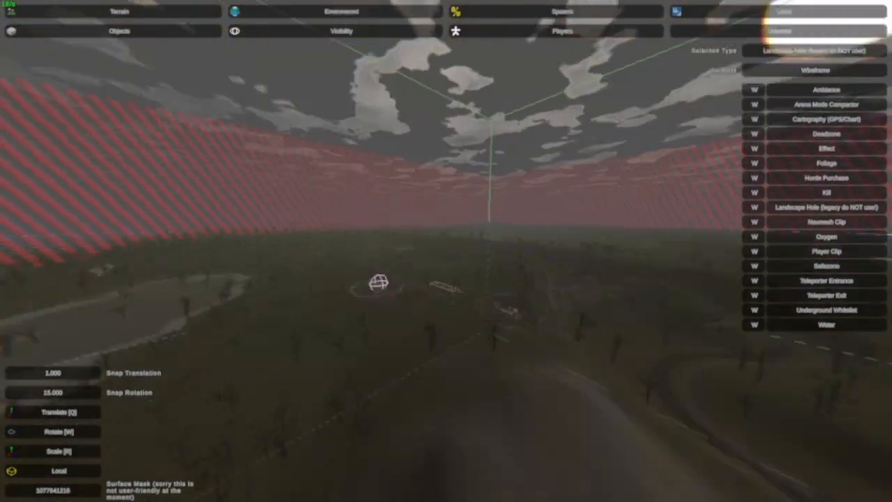
right_drag(446, 251, 448, 210)
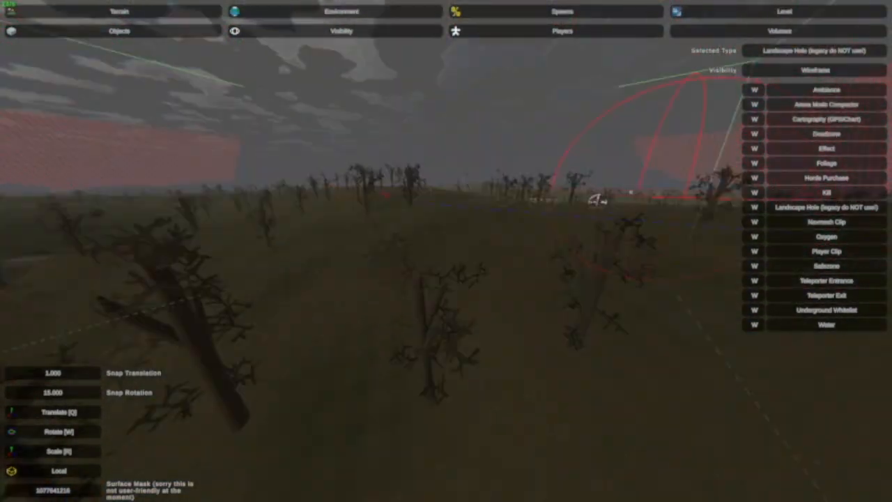
right_drag(596, 200, 446, 300)
key(r)
right_drag(516, 259, 585, 202)
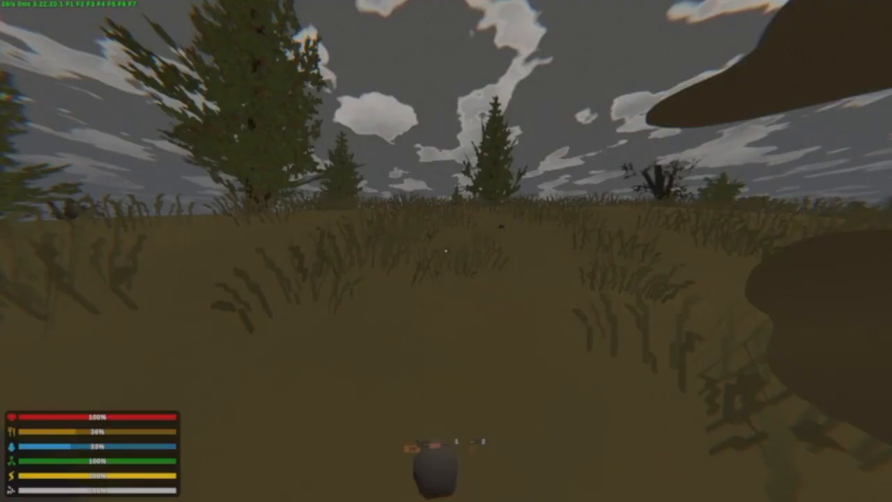
Walk through the woods to the surface hatch, climb in with the lit rifle and try the hatch's red wheel.
key(w)
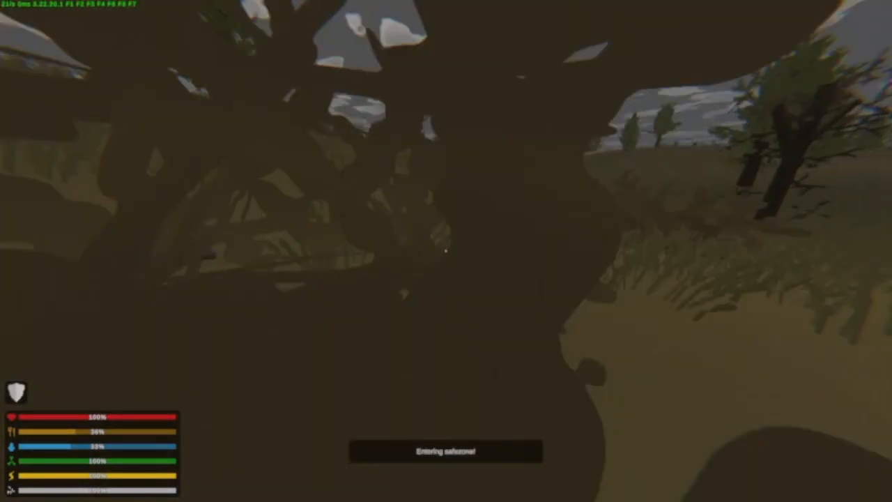
key(w)
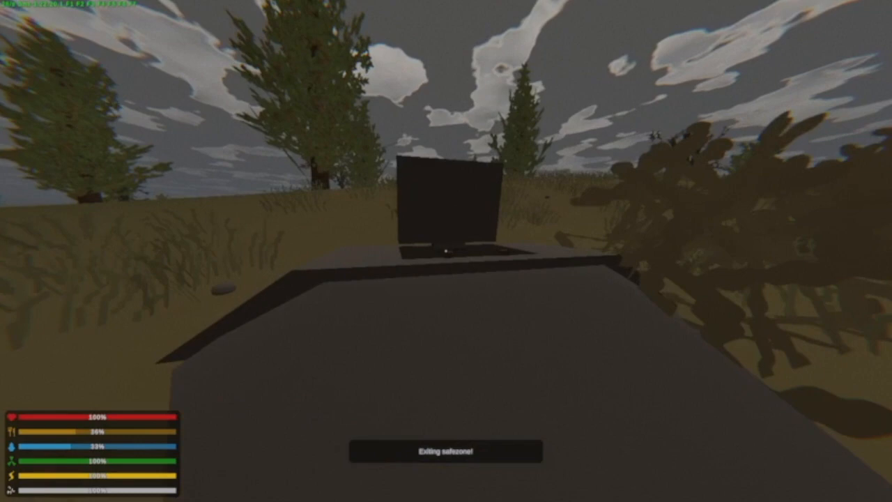
key(1)
key(w)
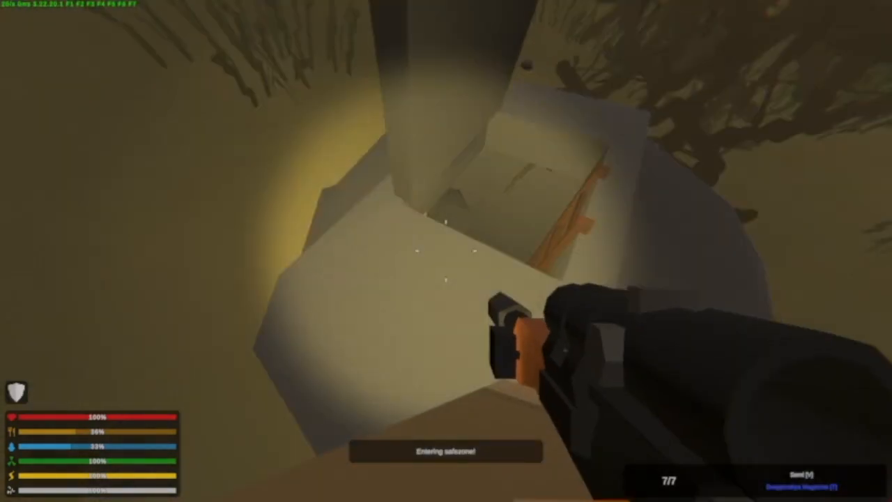
key(f)
key(w)
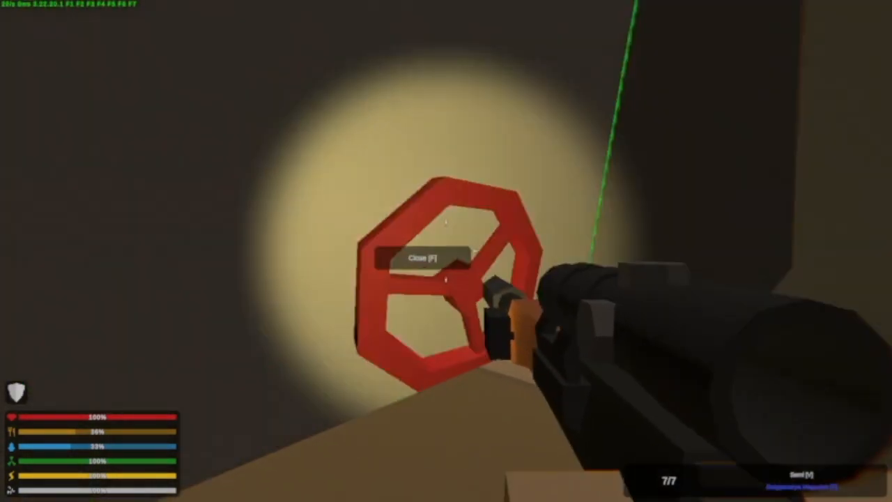
key(f)
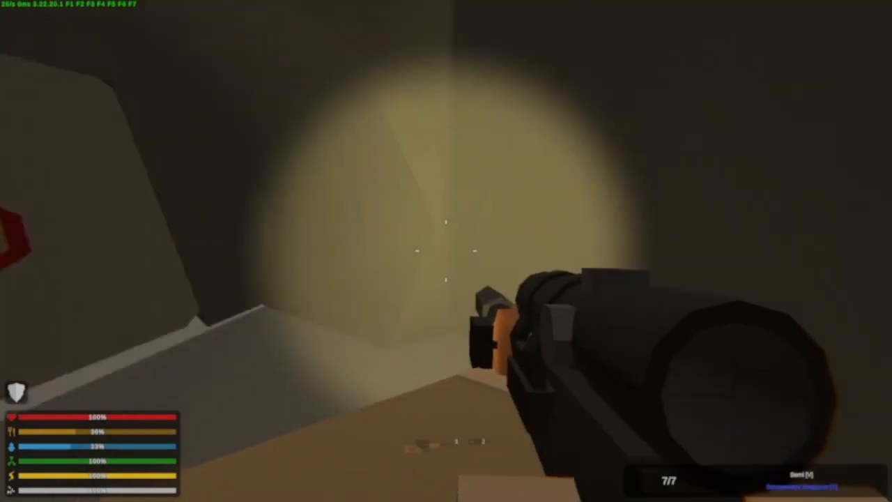
Leave the hatch shelter and walk across the grassland to the fenced houses with the rifle out.
key(w)
key(w)
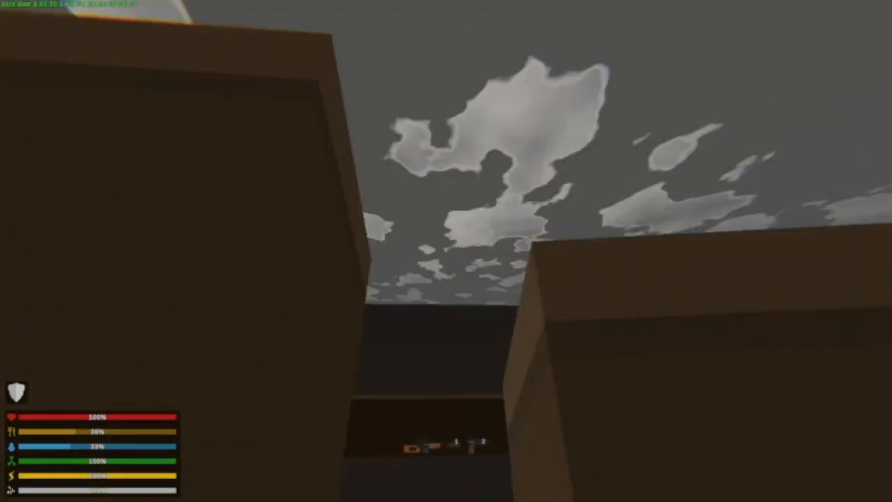
key(w)
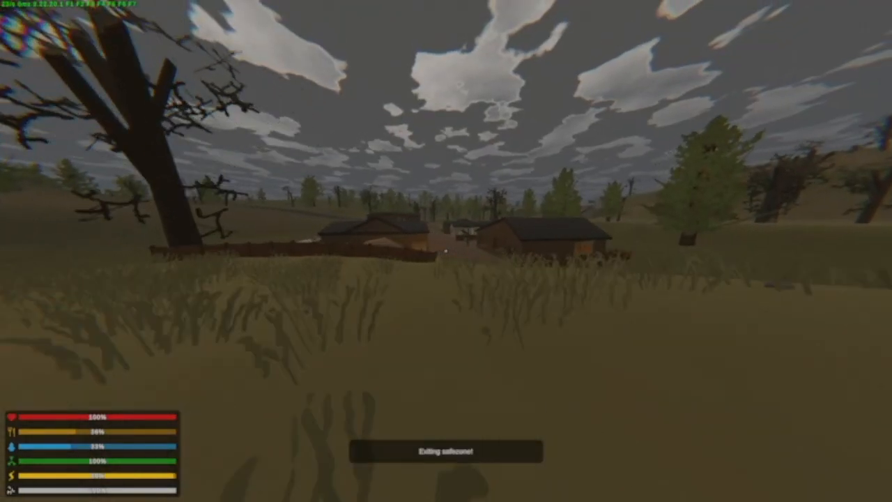
key(w)
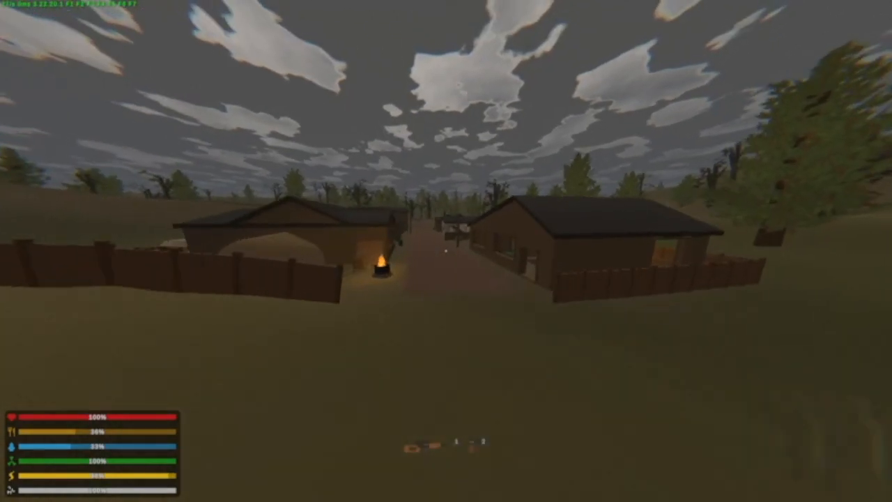
key(1)
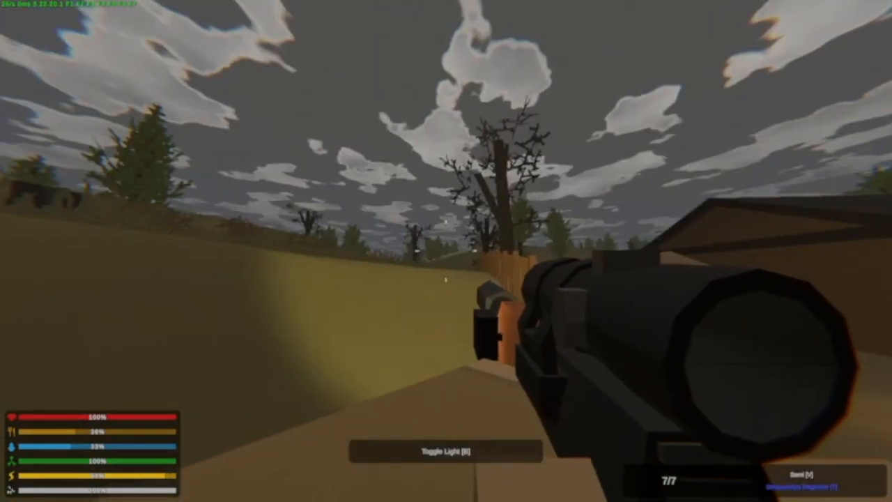
Check the full map of the region and run the /teleport chat command to travel to another location.
key(m)
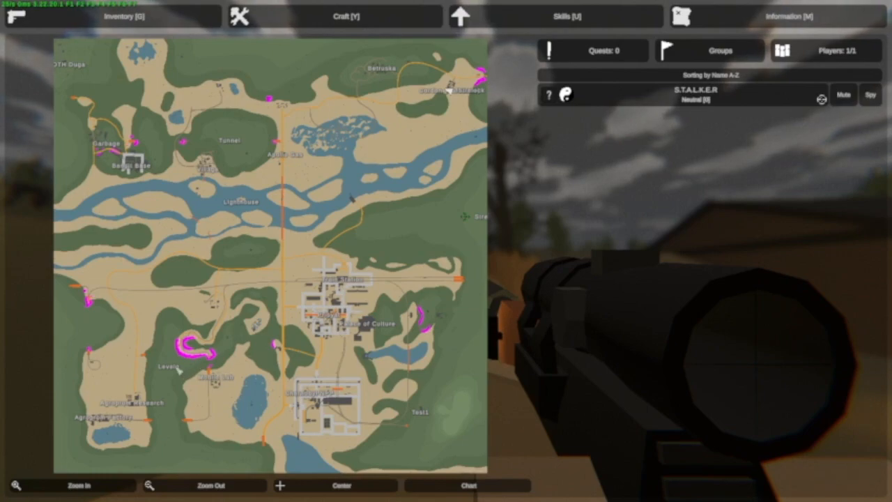
key(m)
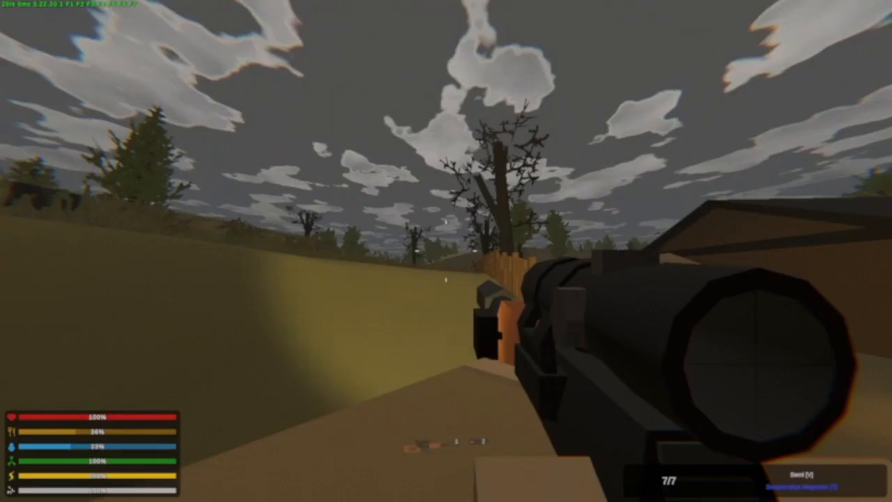
key(j)
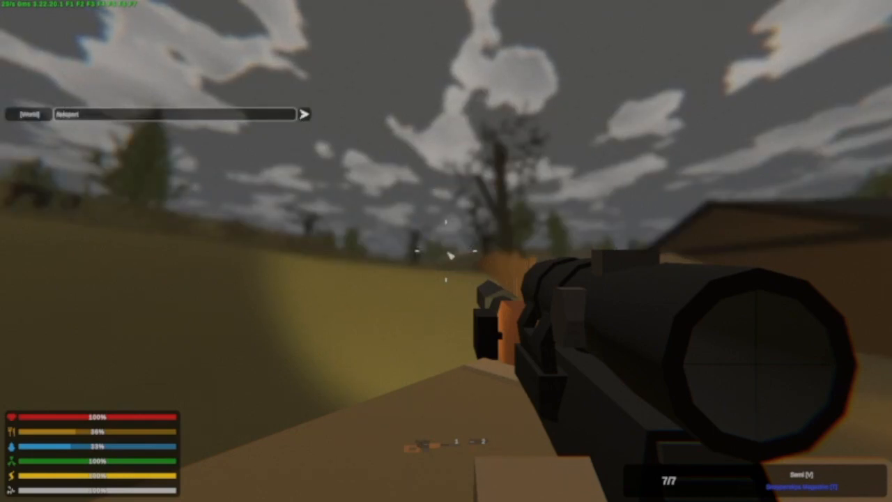
key(Return)
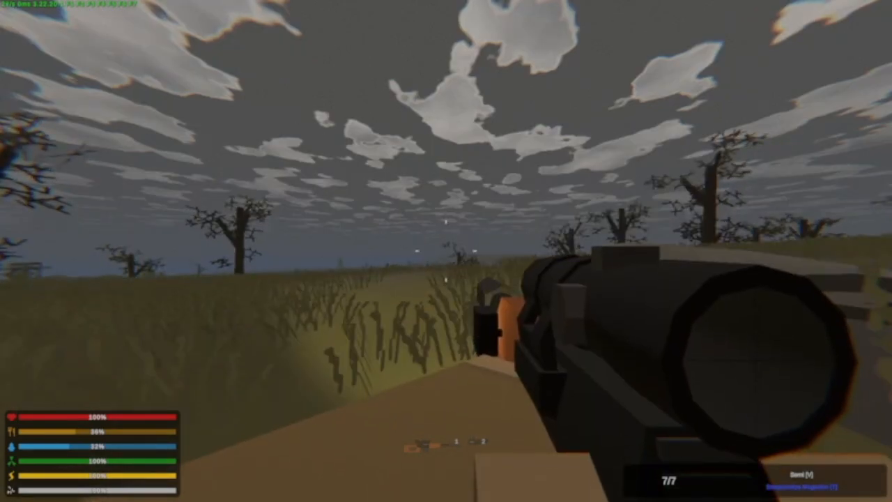
Equip the pistol and inspect the open hatch beside the boulders and the bare-tree hills around it.
key(w)
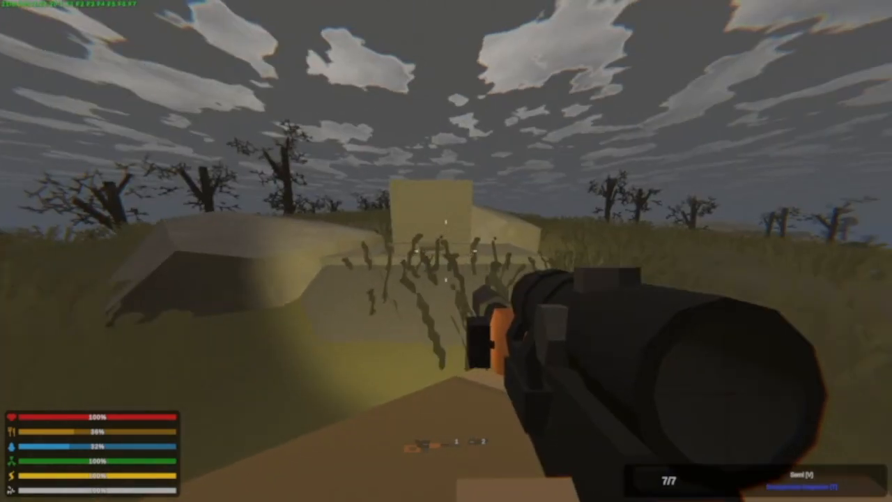
key(2)
key(w)
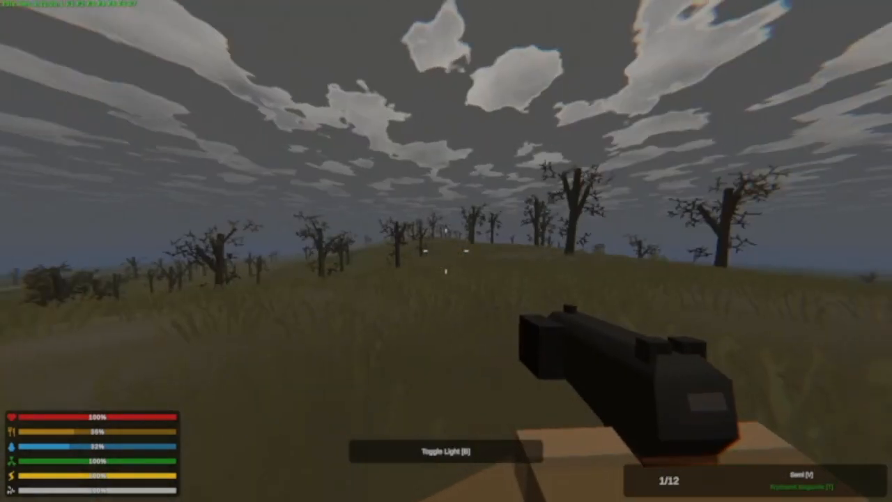
key(w)
key(b)
key(b)
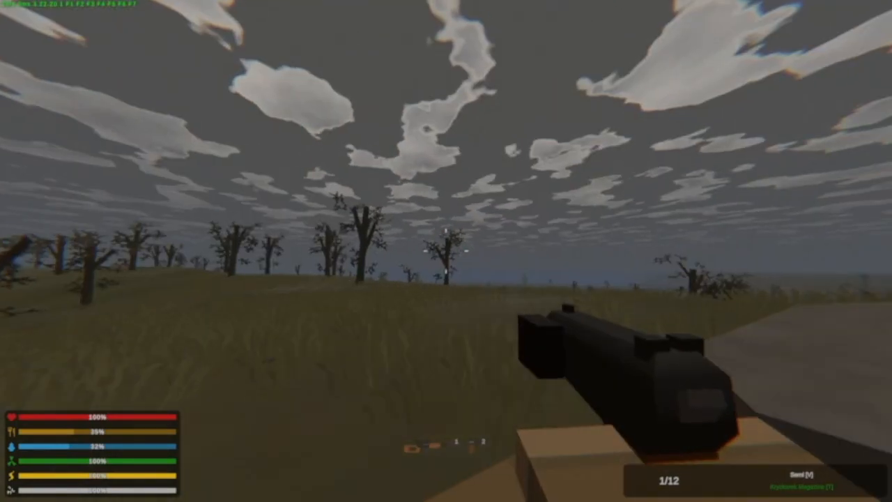
key(s)
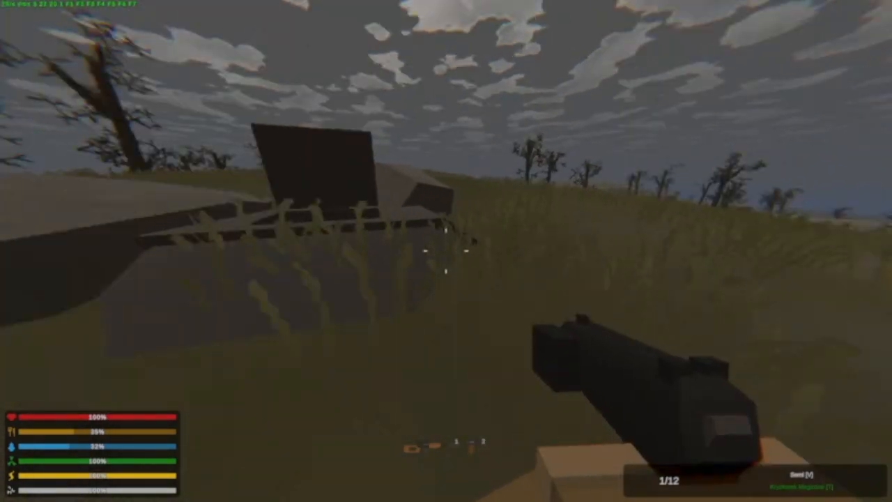
Go down through the hillside hatch and walk along the bunker's long dark tunnel.
key(w)
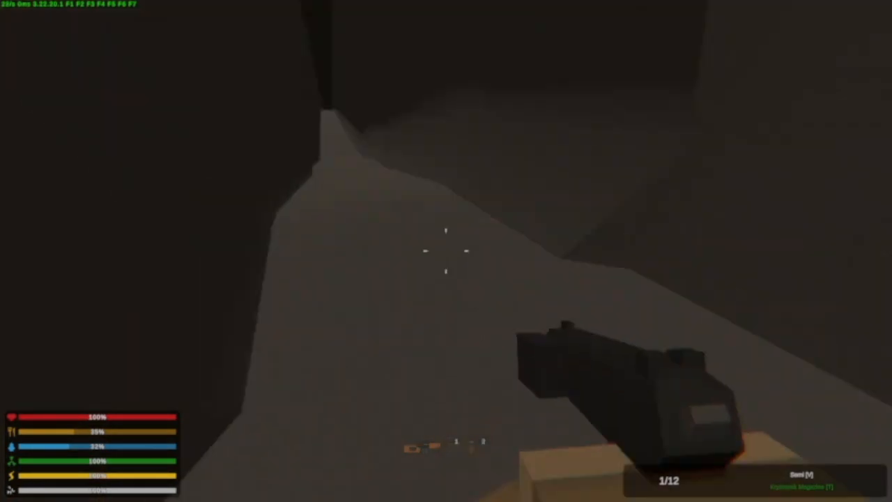
key(w)
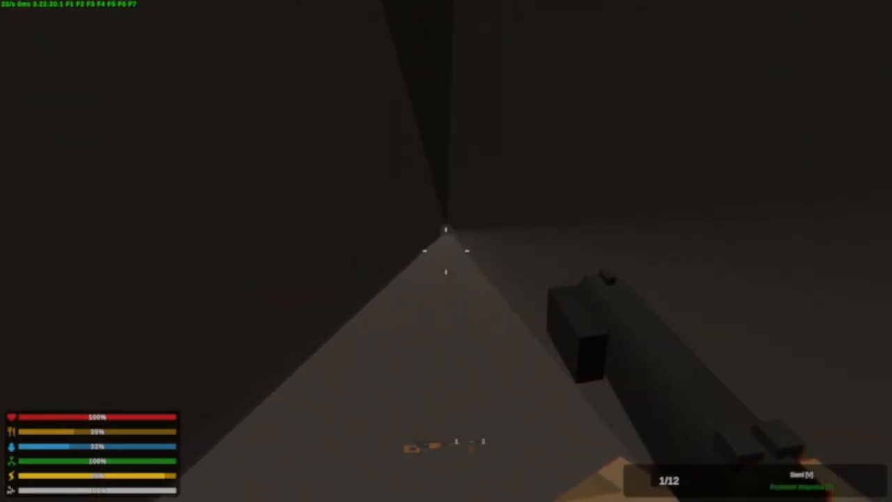
key(w)
key(d)
key(w)
key(a)
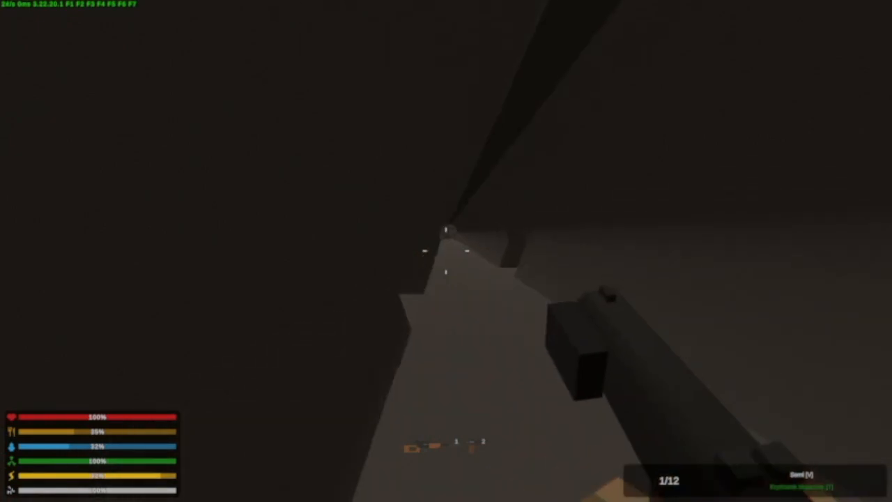
key(w)
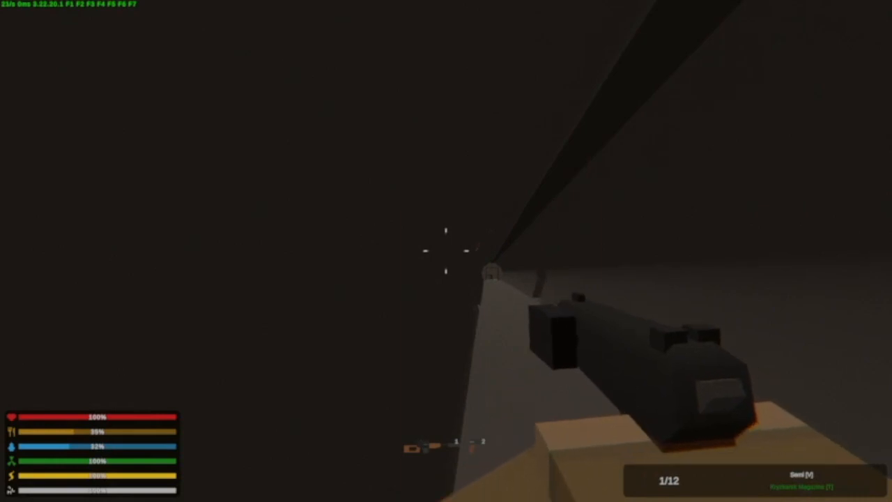
Examine the bunker's side passage and the rooms around the arched doorway.
key(w)
key(d)
key(w)
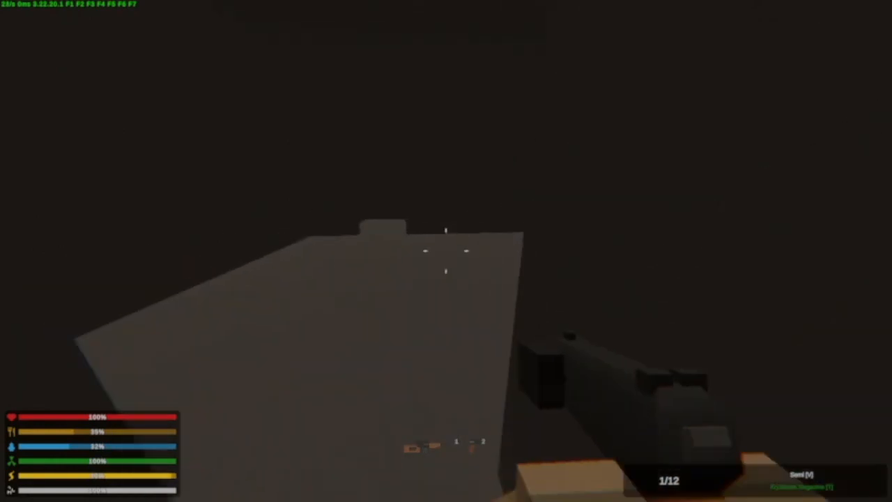
key(w)
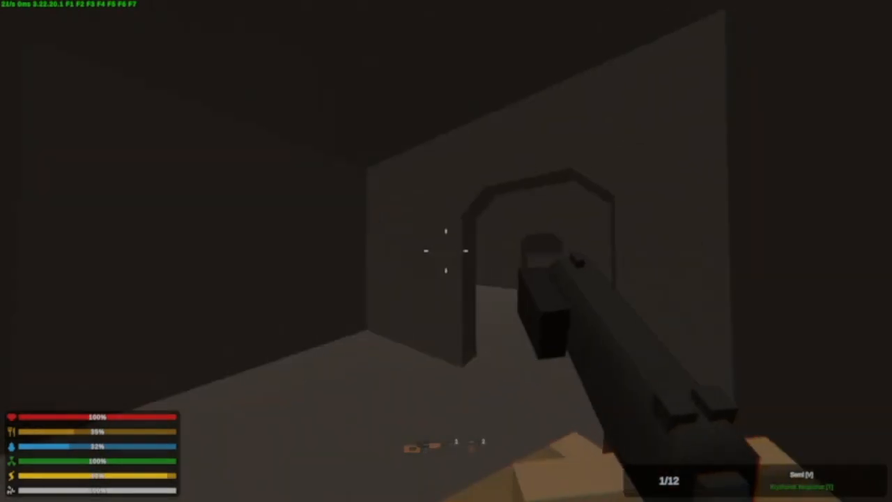
key(w)
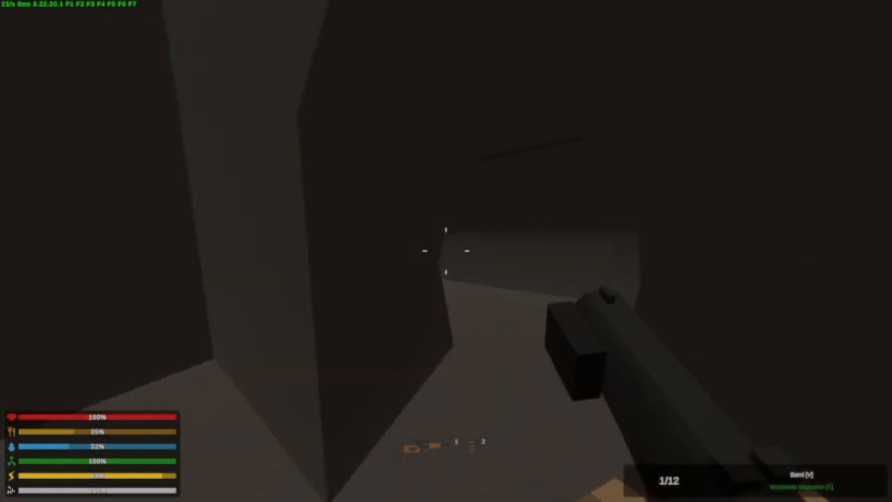
key(w)
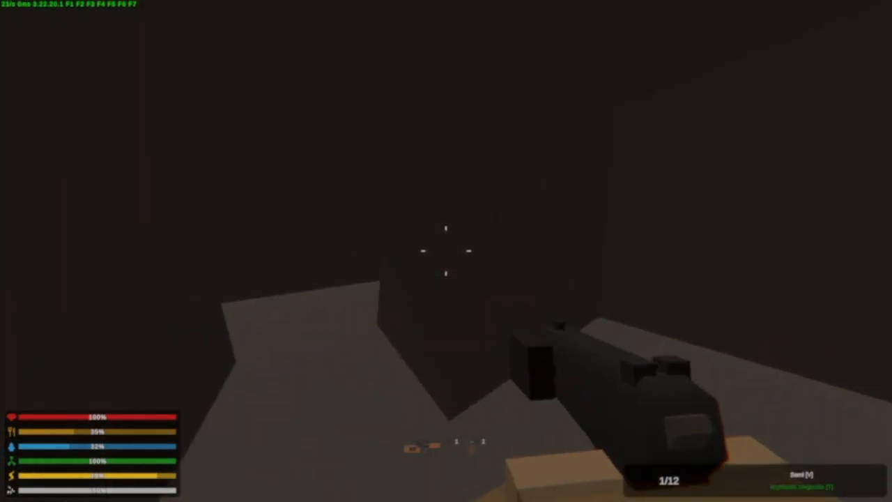
Follow the long tunnel to its square doorway and examine the railed area beyond it.
key(w)
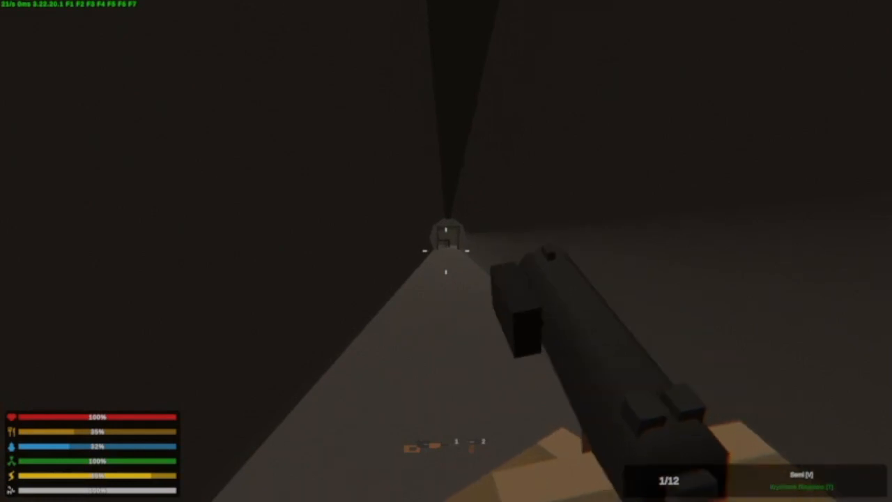
key(w)
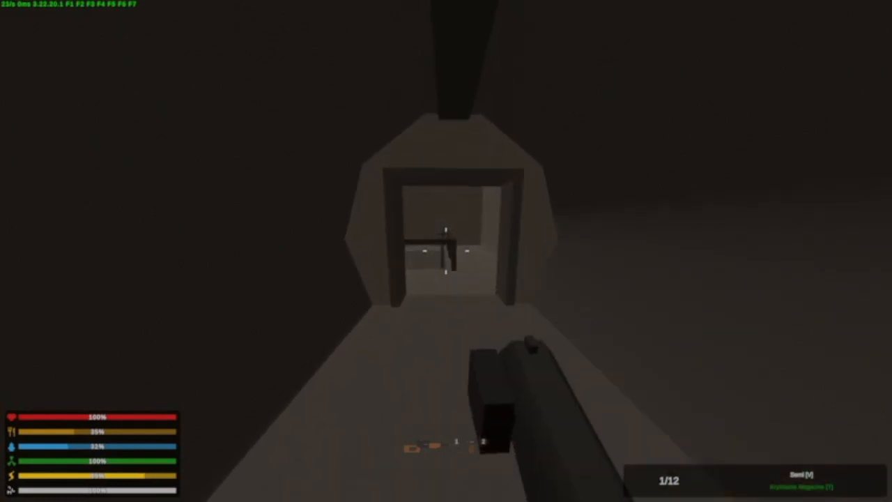
key(w)
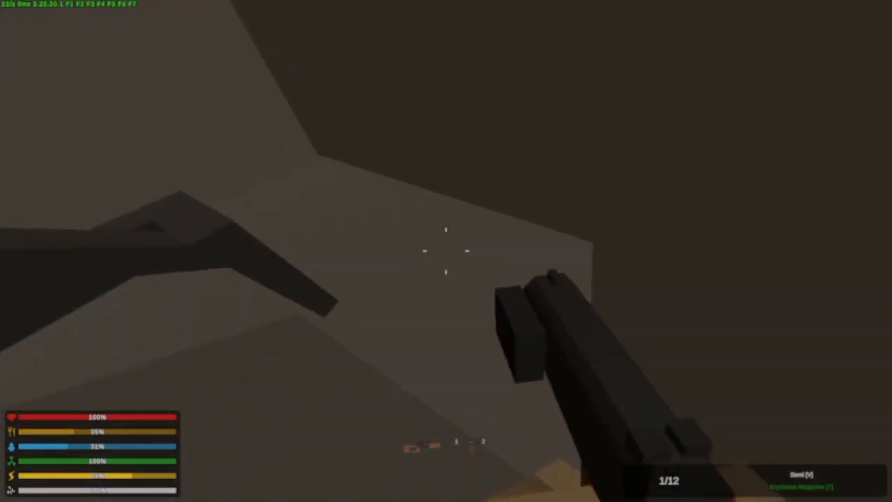
key(w)
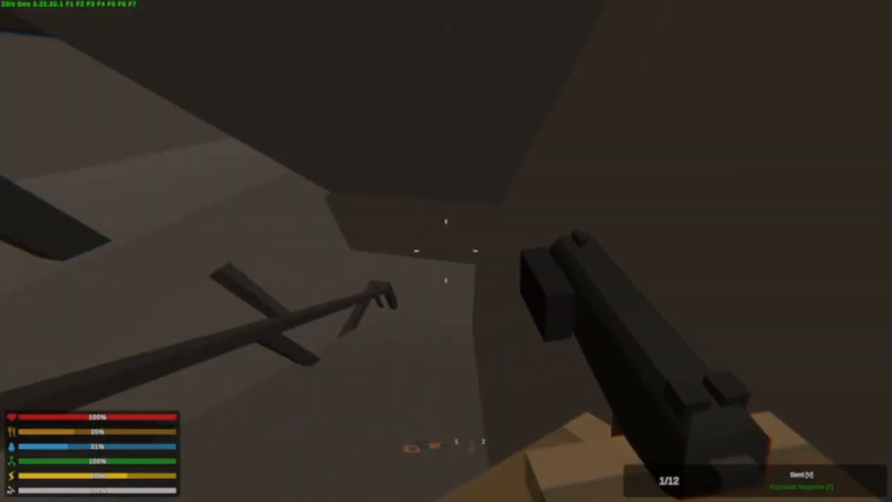
key(w)
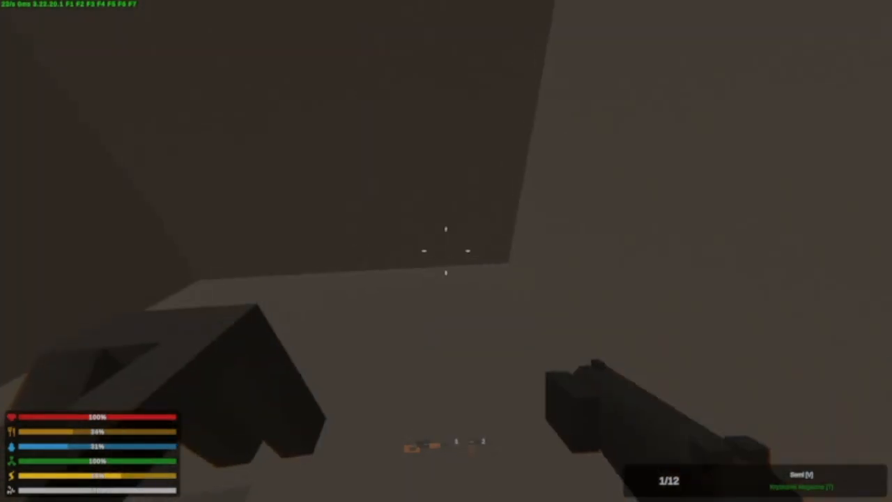
key(w)
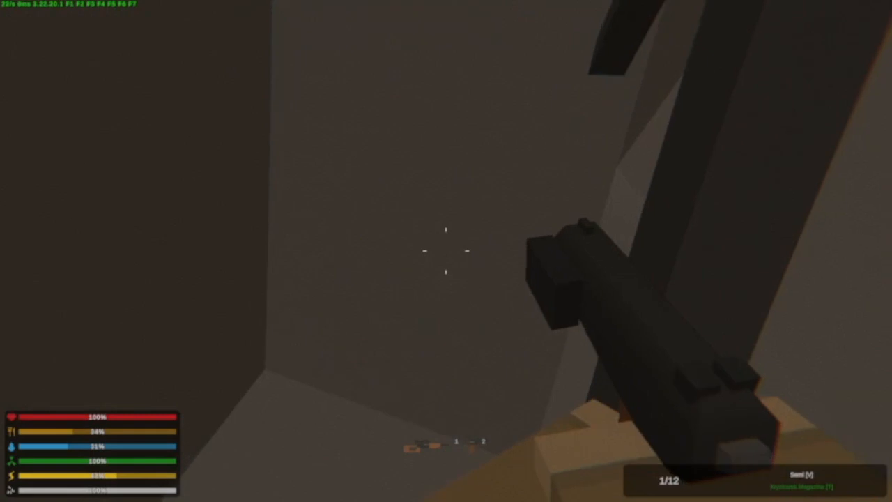
key(w)
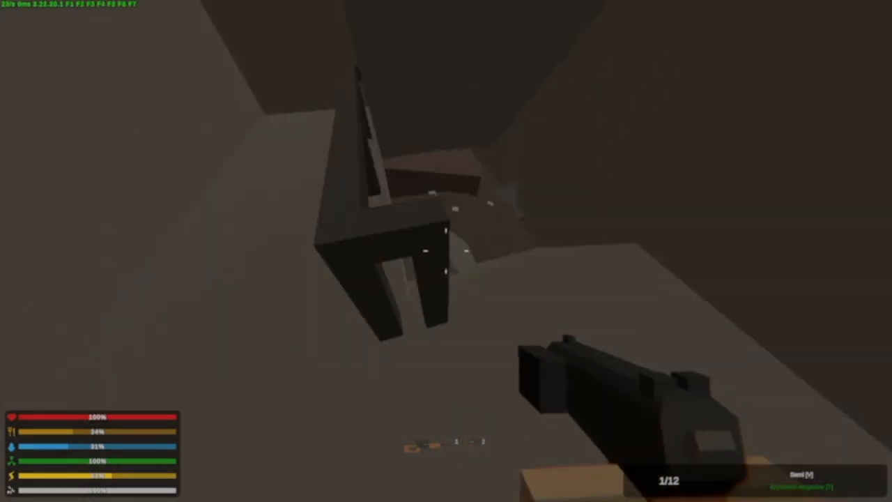
Fire and reload the pistol, and explore past the railings to the hall with several doorways.
click(446, 251)
key(r)
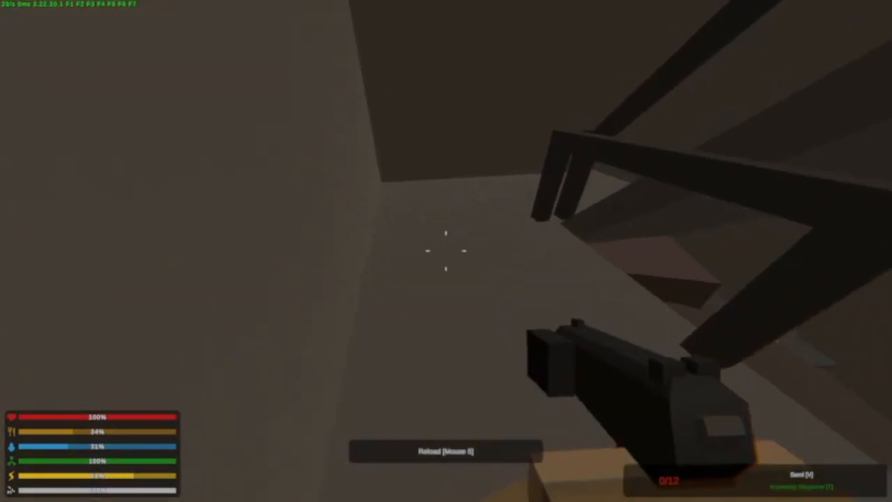
key(w)
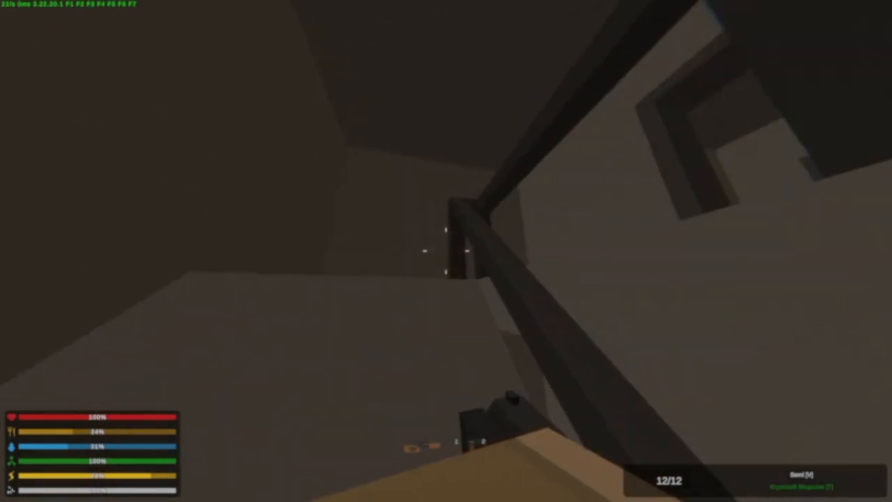
key(w)
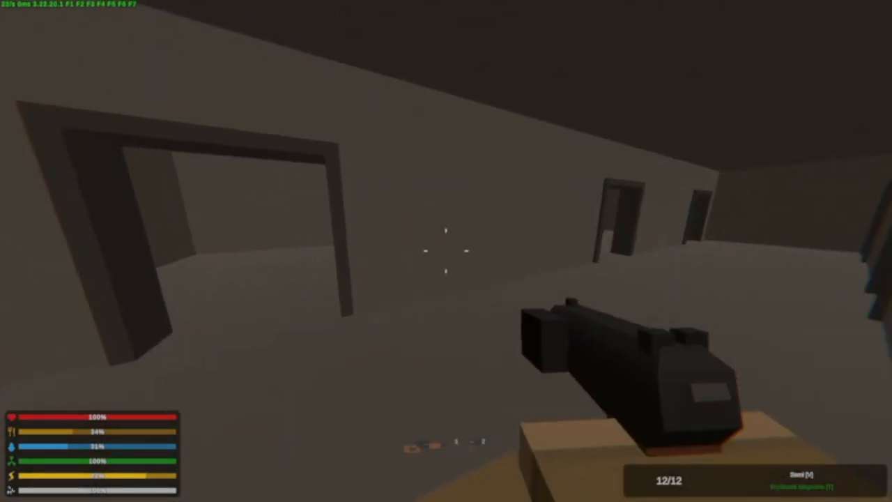
Look along the hall's row of doorways and test the pistol's tactical light on the wall.
key(d)
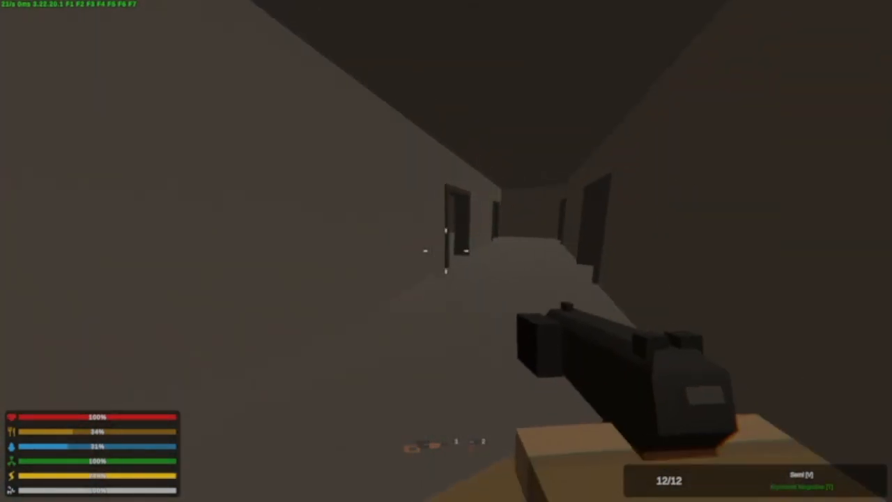
key(t)
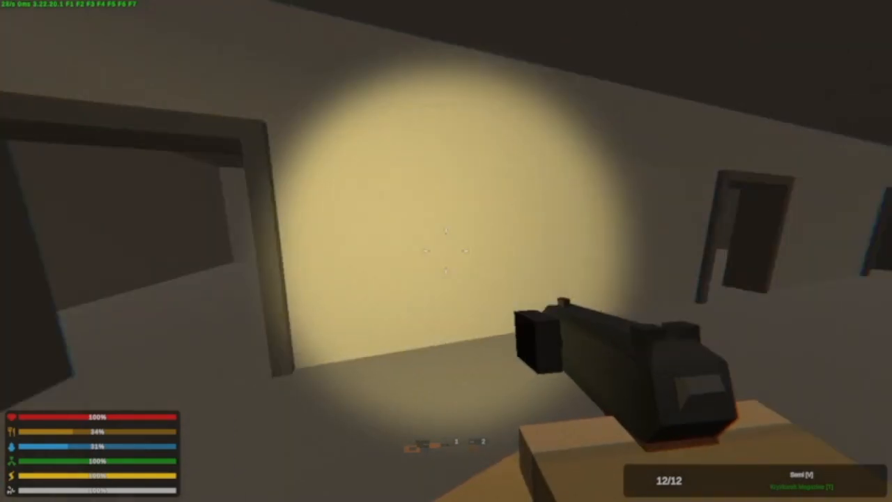
key(t)
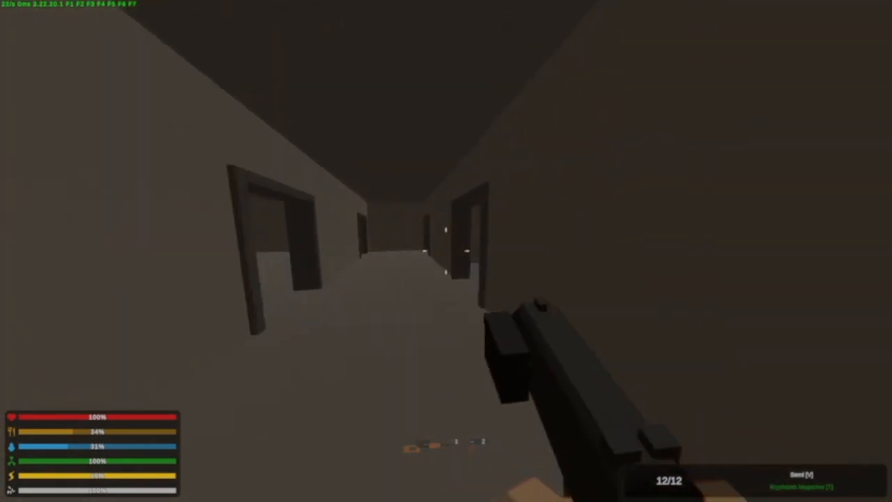
Walk past the framed floor opening to the round shaft beyond the far doorway, and go down it to the square doorway below.
key(w)
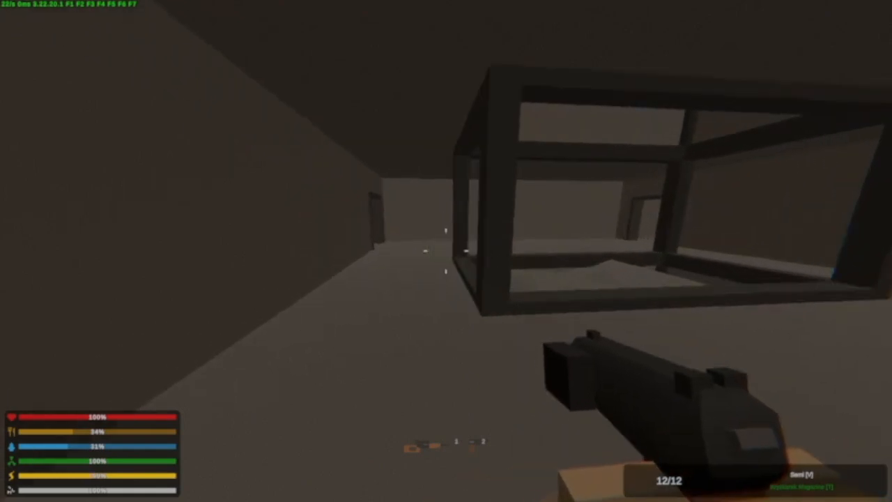
key(w)
key(w)
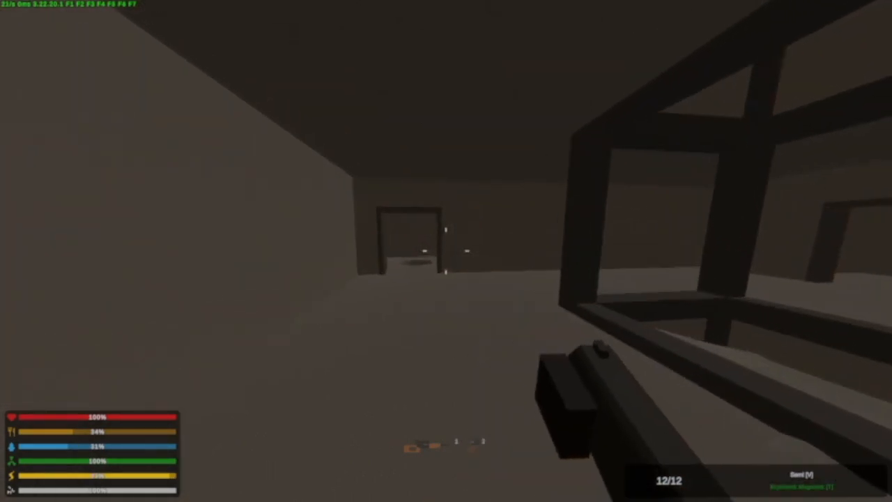
key(w)
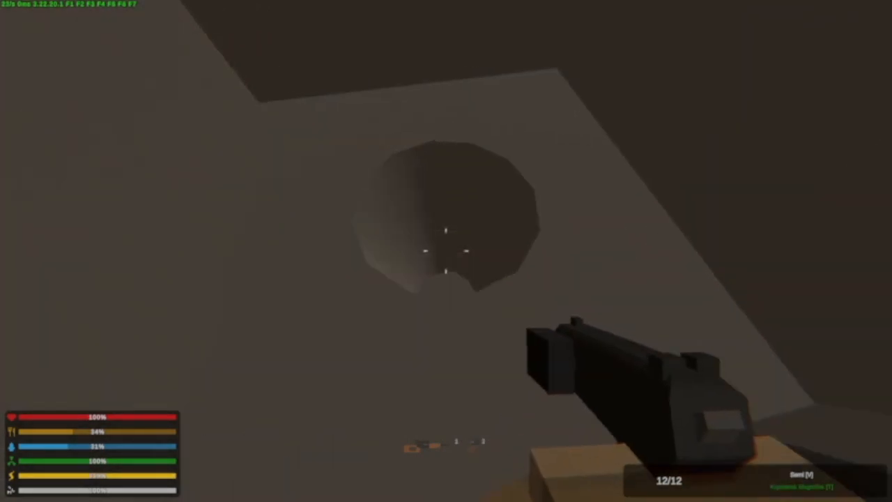
key(w)
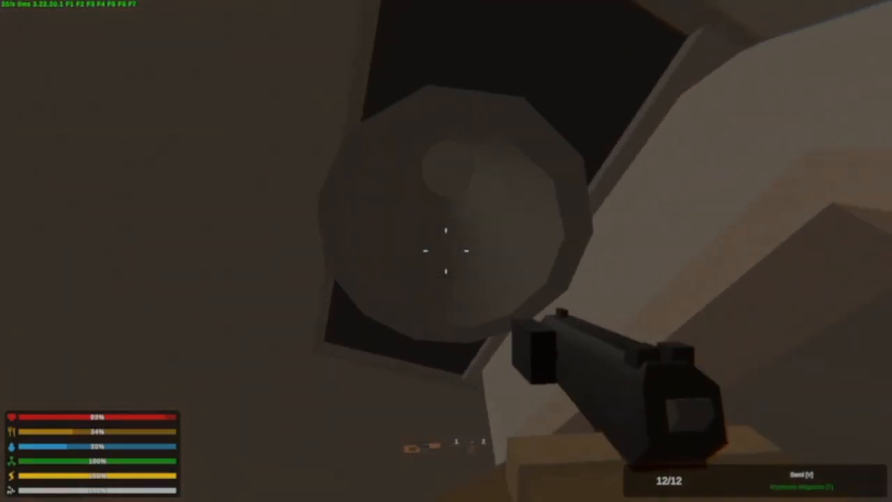
key(a)
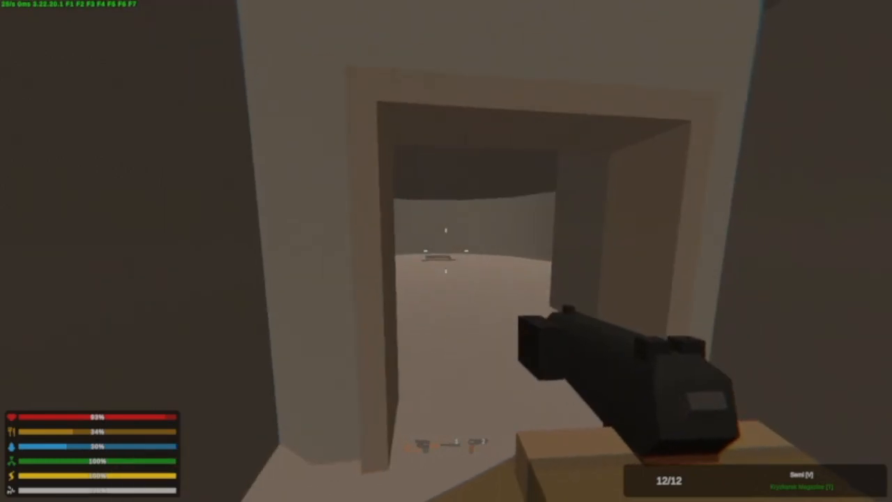
Leave the corner with the large dark door and sprint down the long tunnel toward its distant square doorway.
key(g)
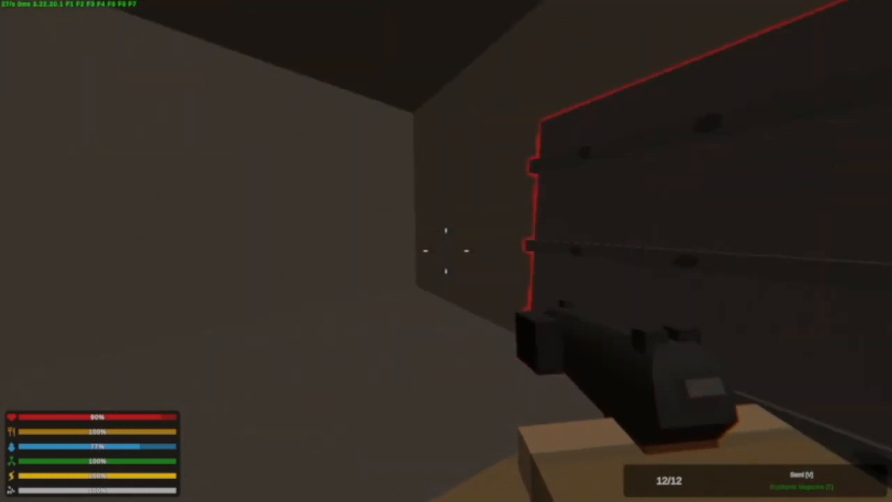
key(shift+w)
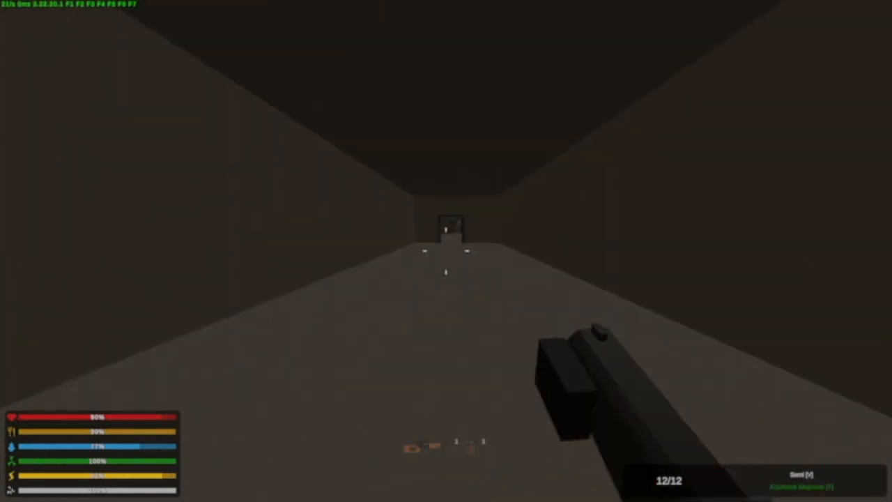